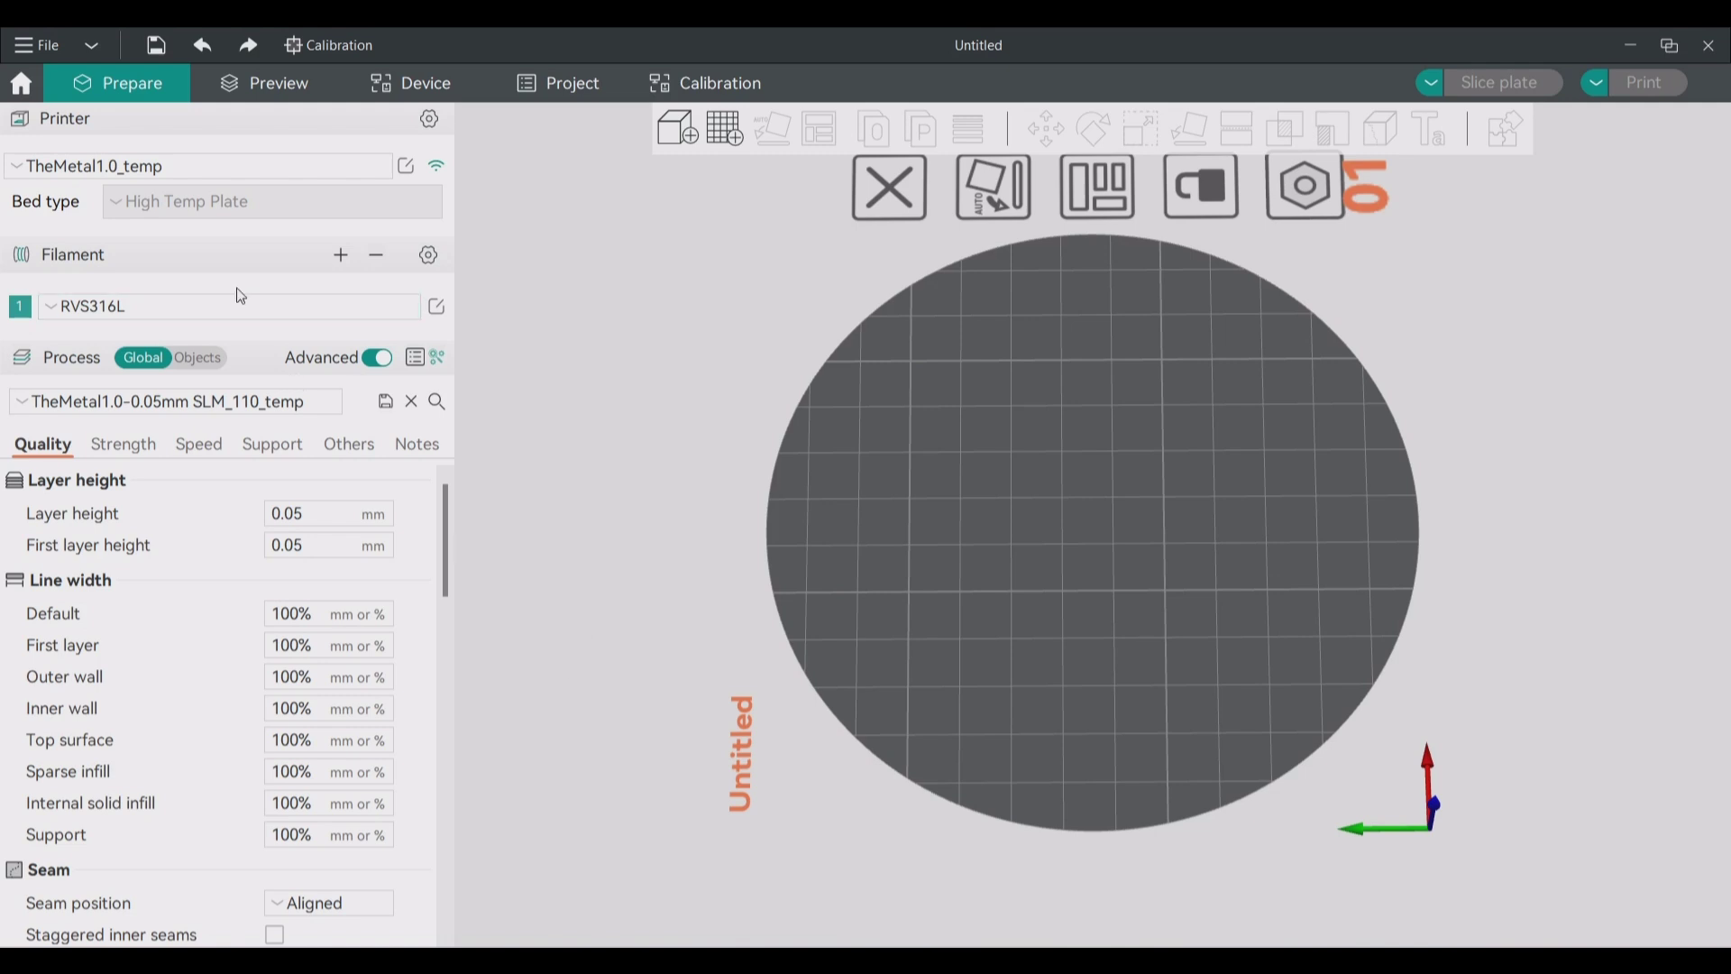
Start a new empty untitled project and tilt the plate to a low side view.
left_click(50, 45)
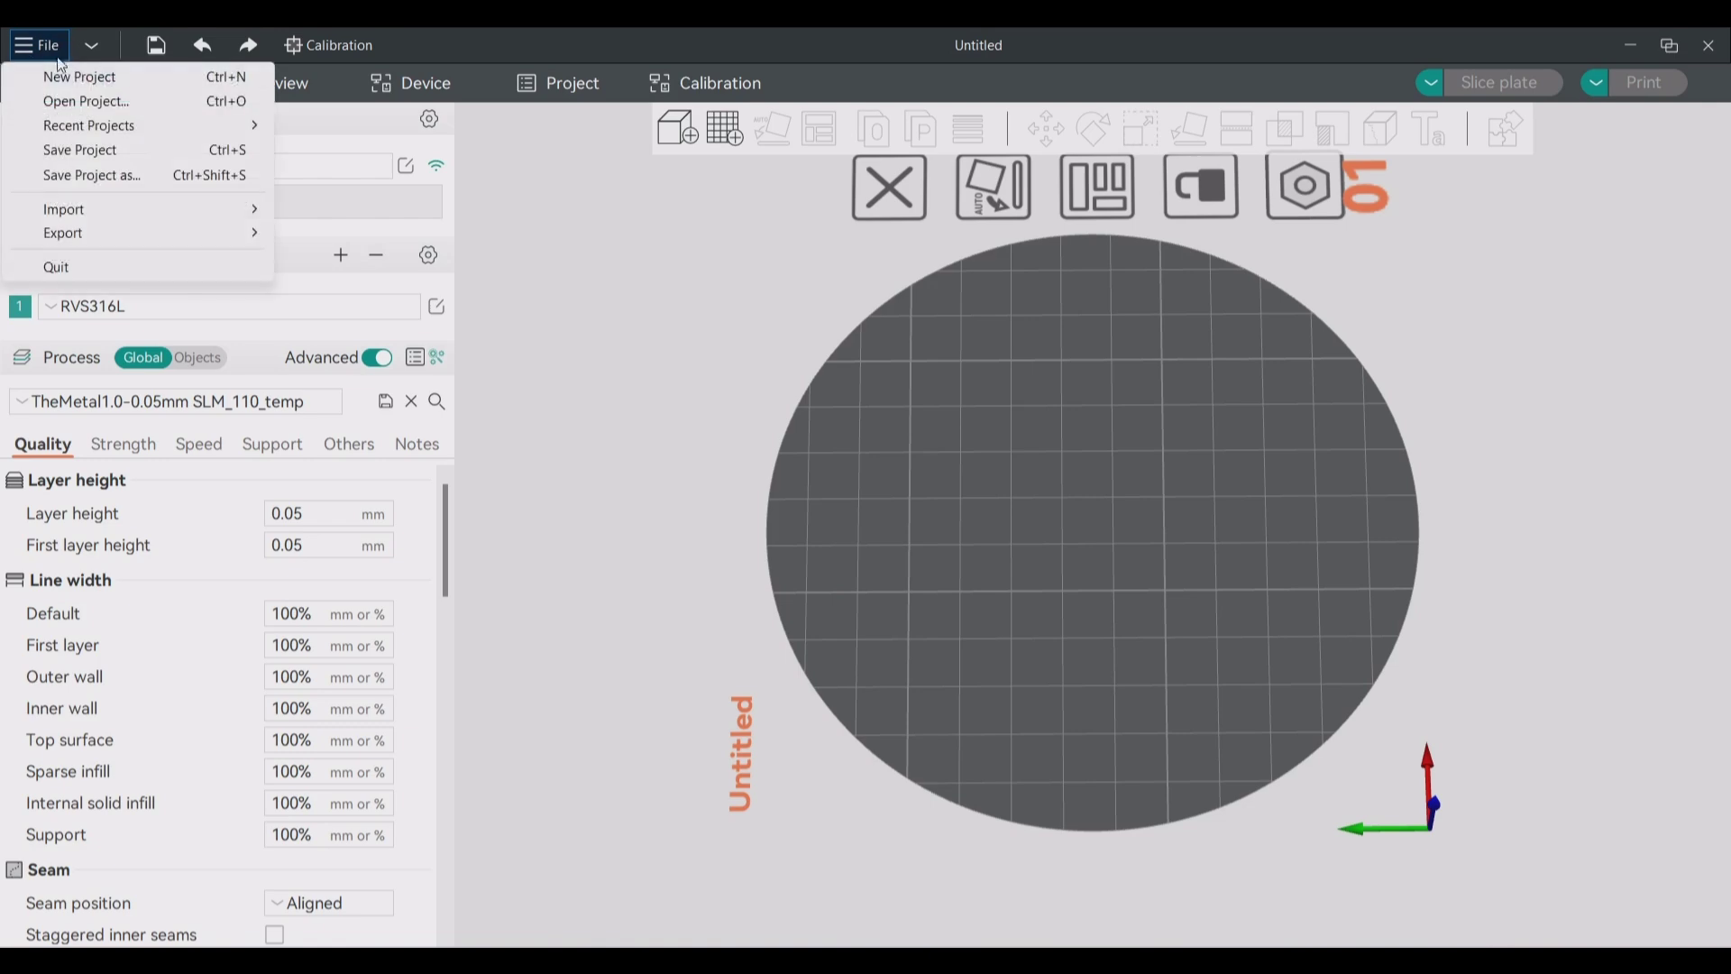
left_click(79, 76)
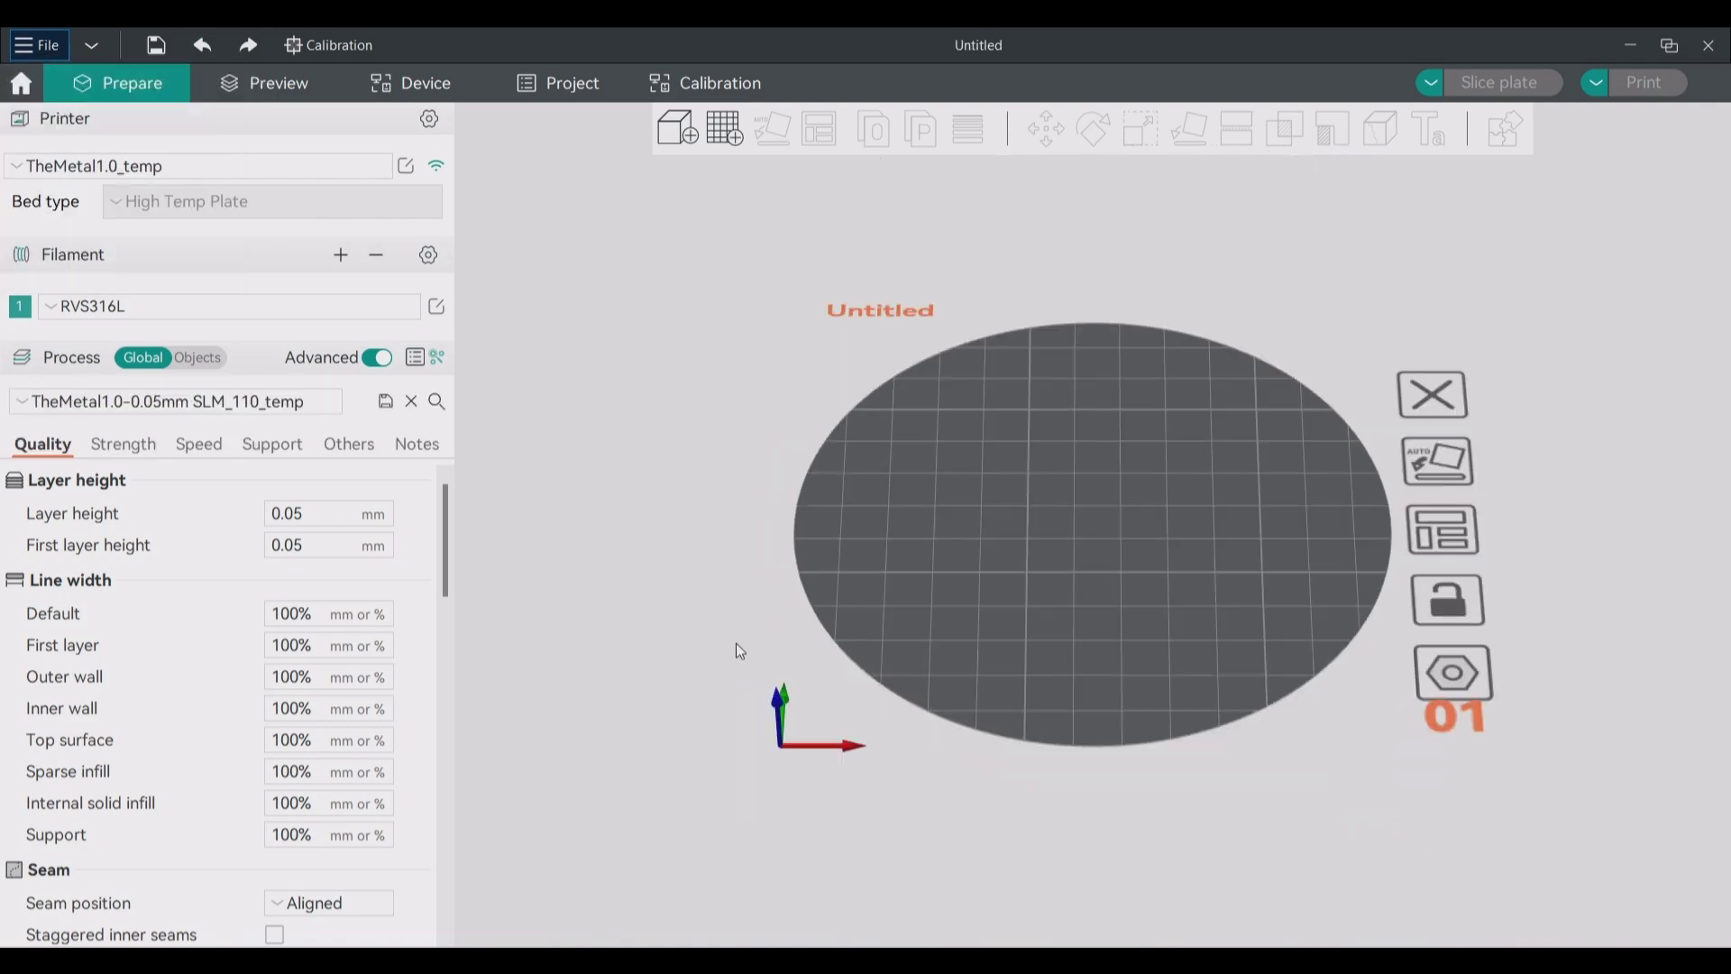
left_click_drag(734, 645, 834, 644)
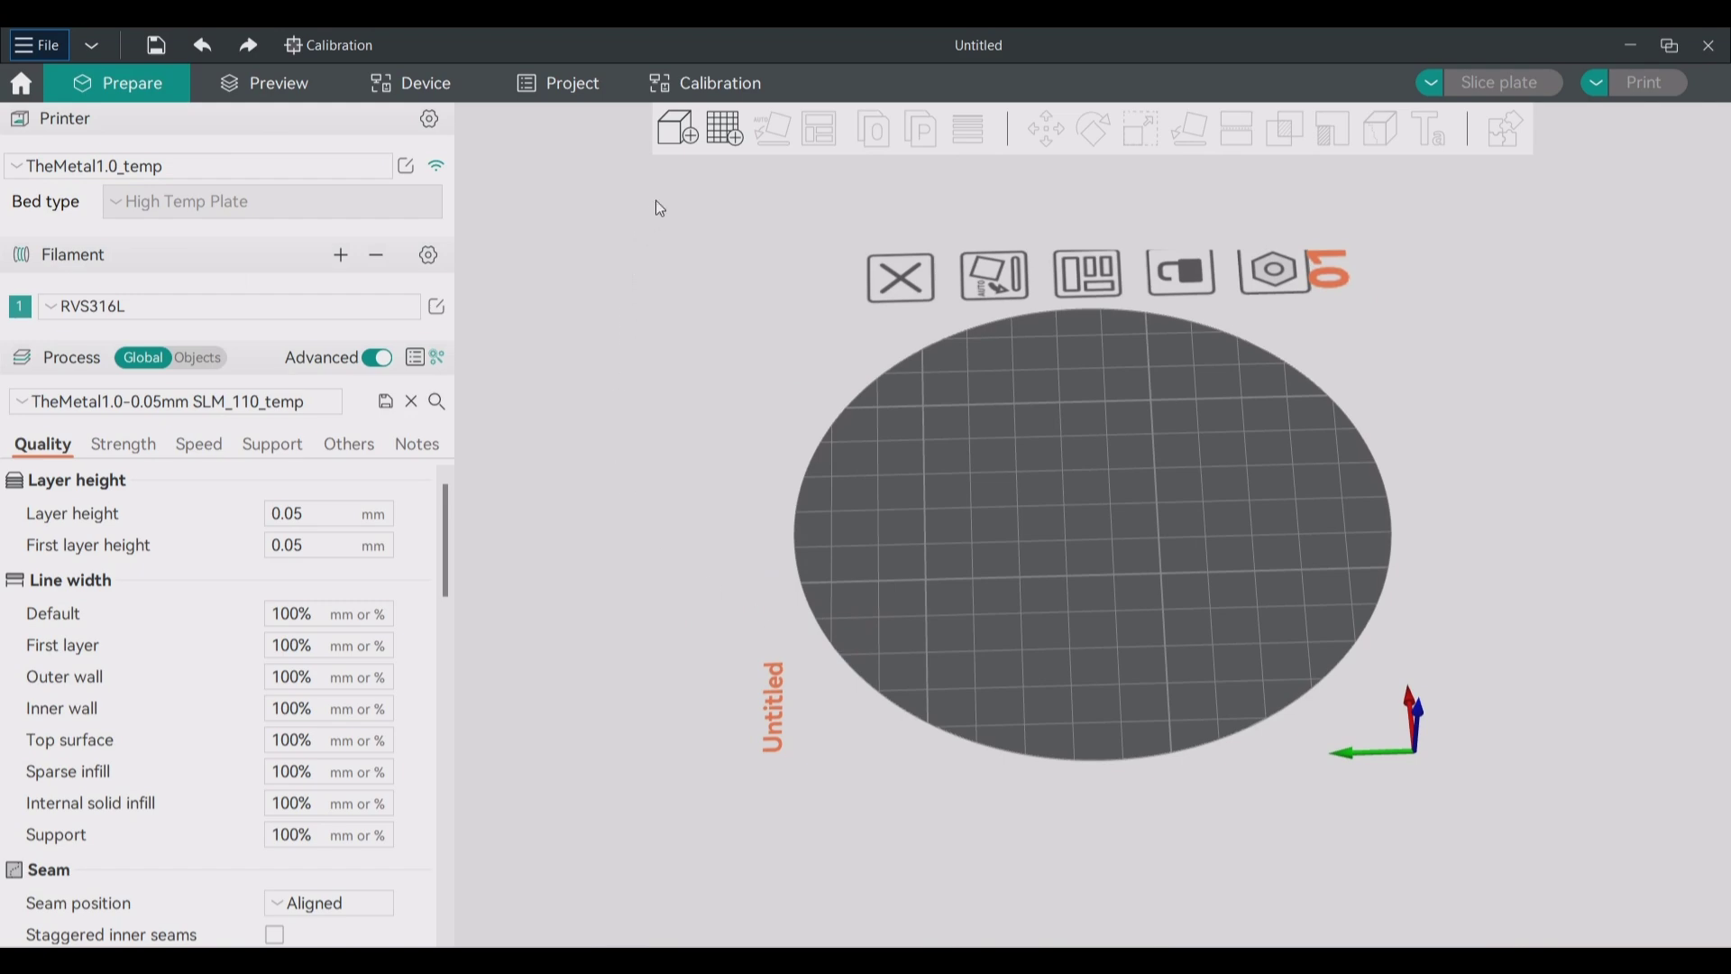
Import Tensile test part from the metalbase example folder onto the plate.
left_click(683, 145)
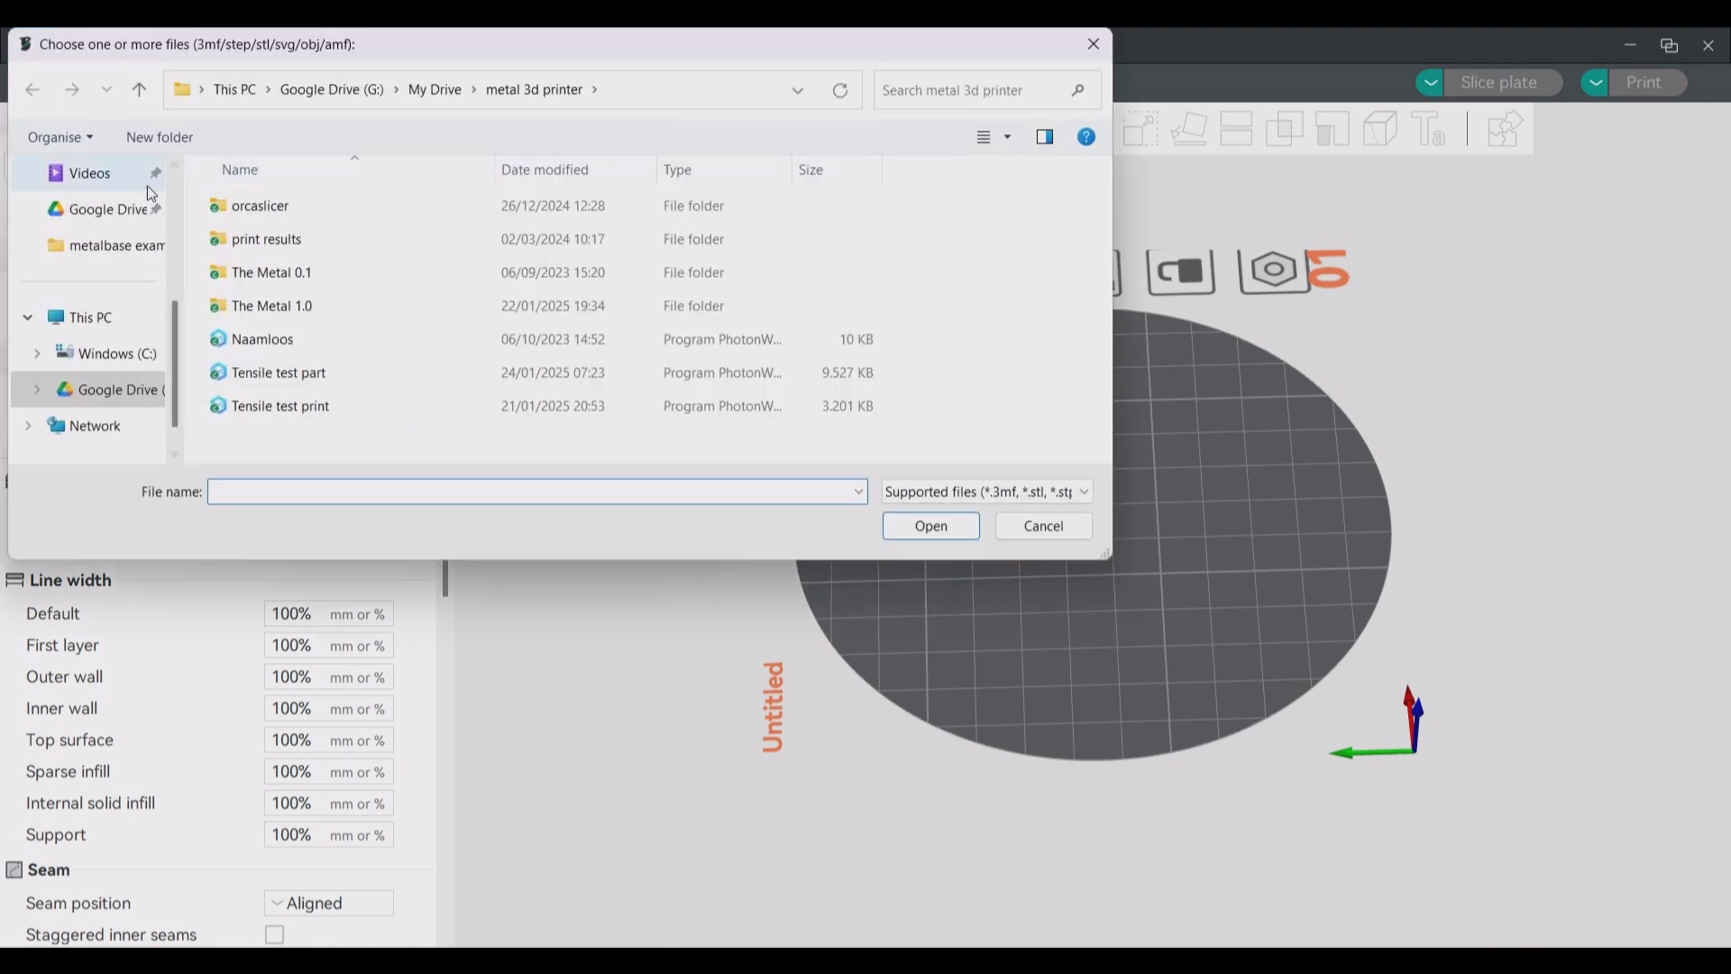
left_click(94, 257)
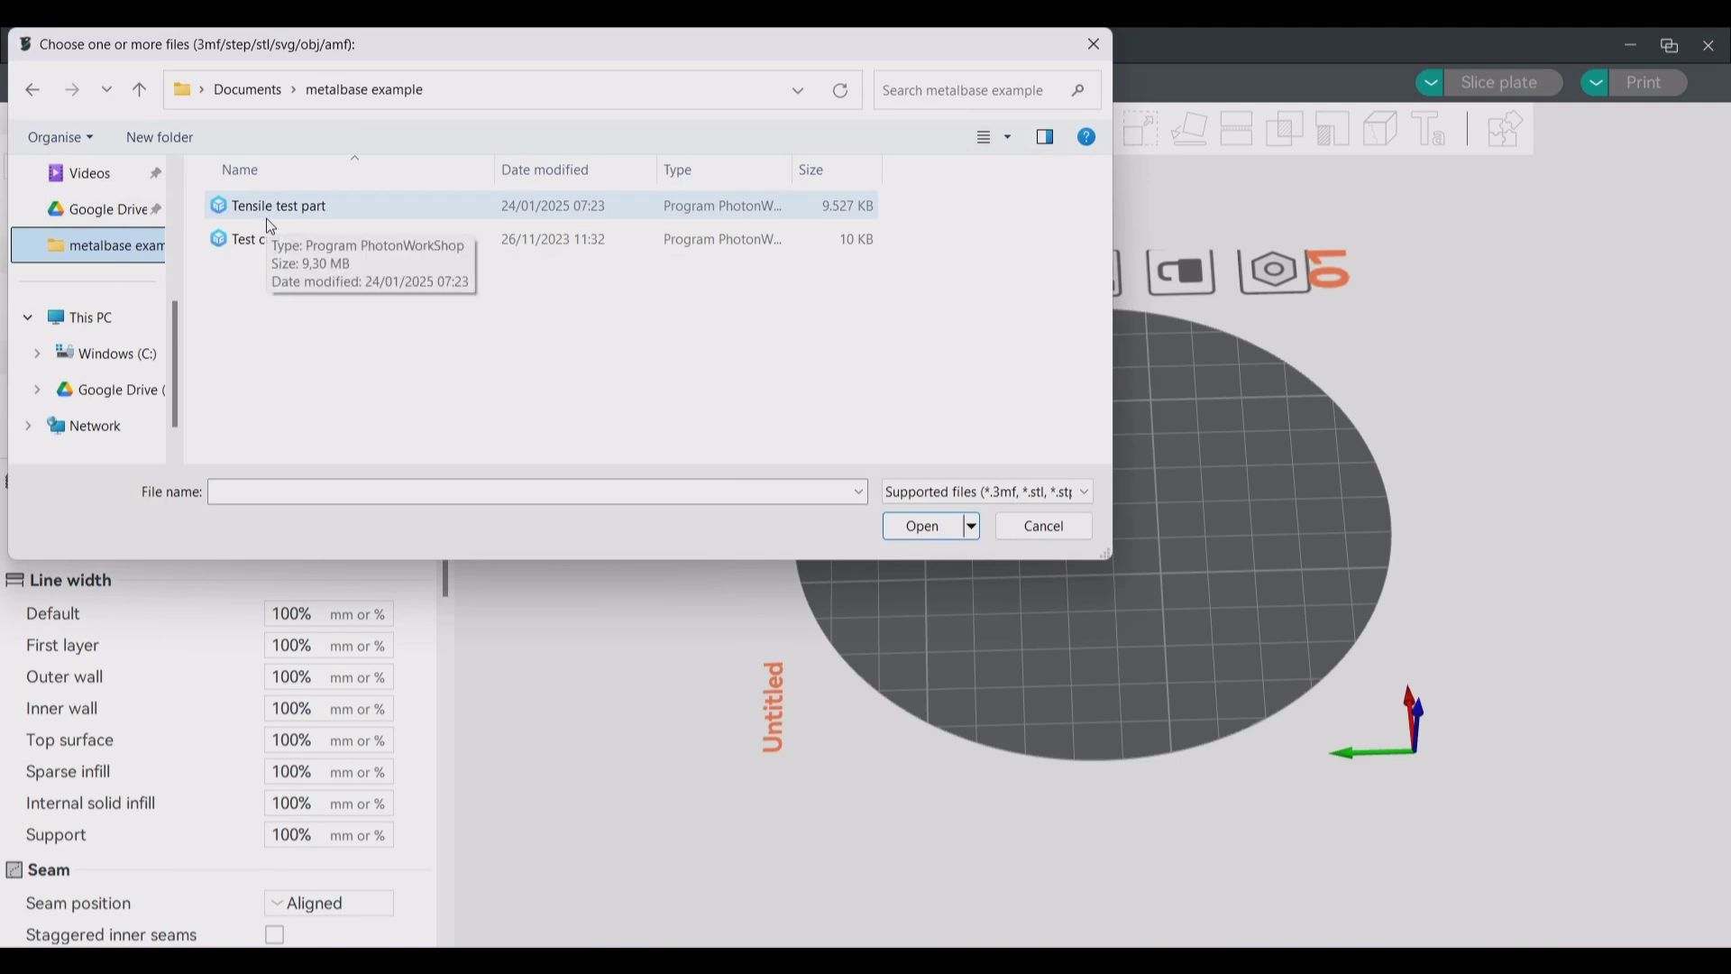
left_click(271, 208)
left_click(902, 526)
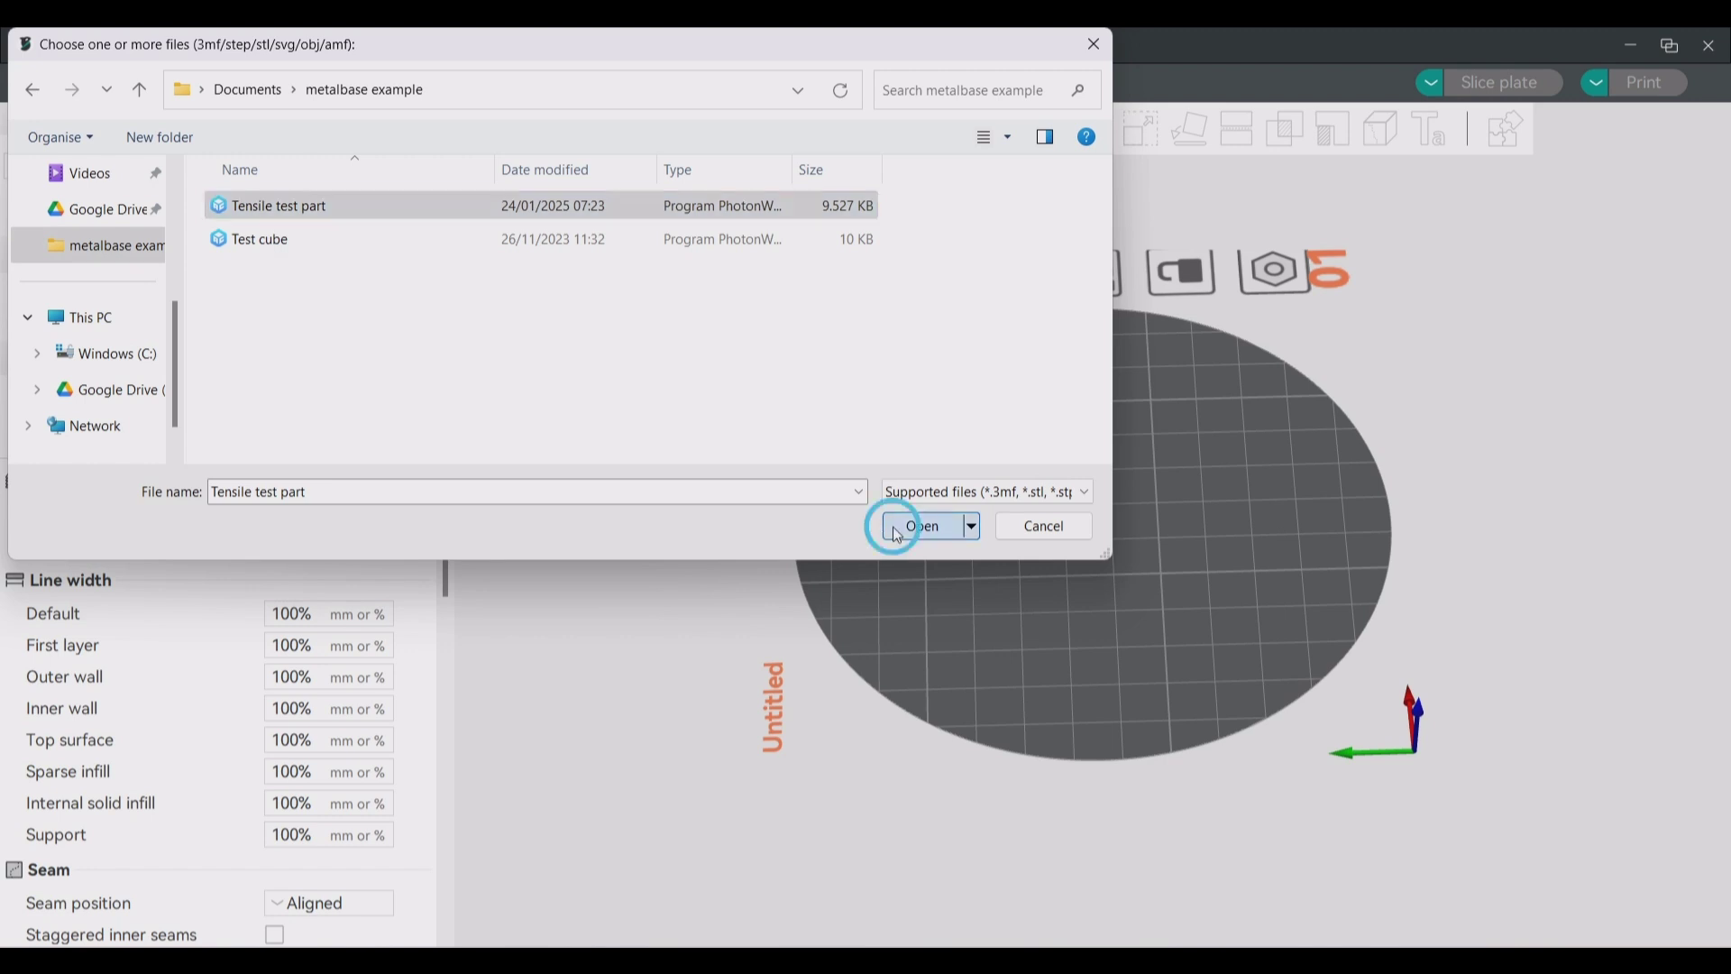
left_click(950, 602)
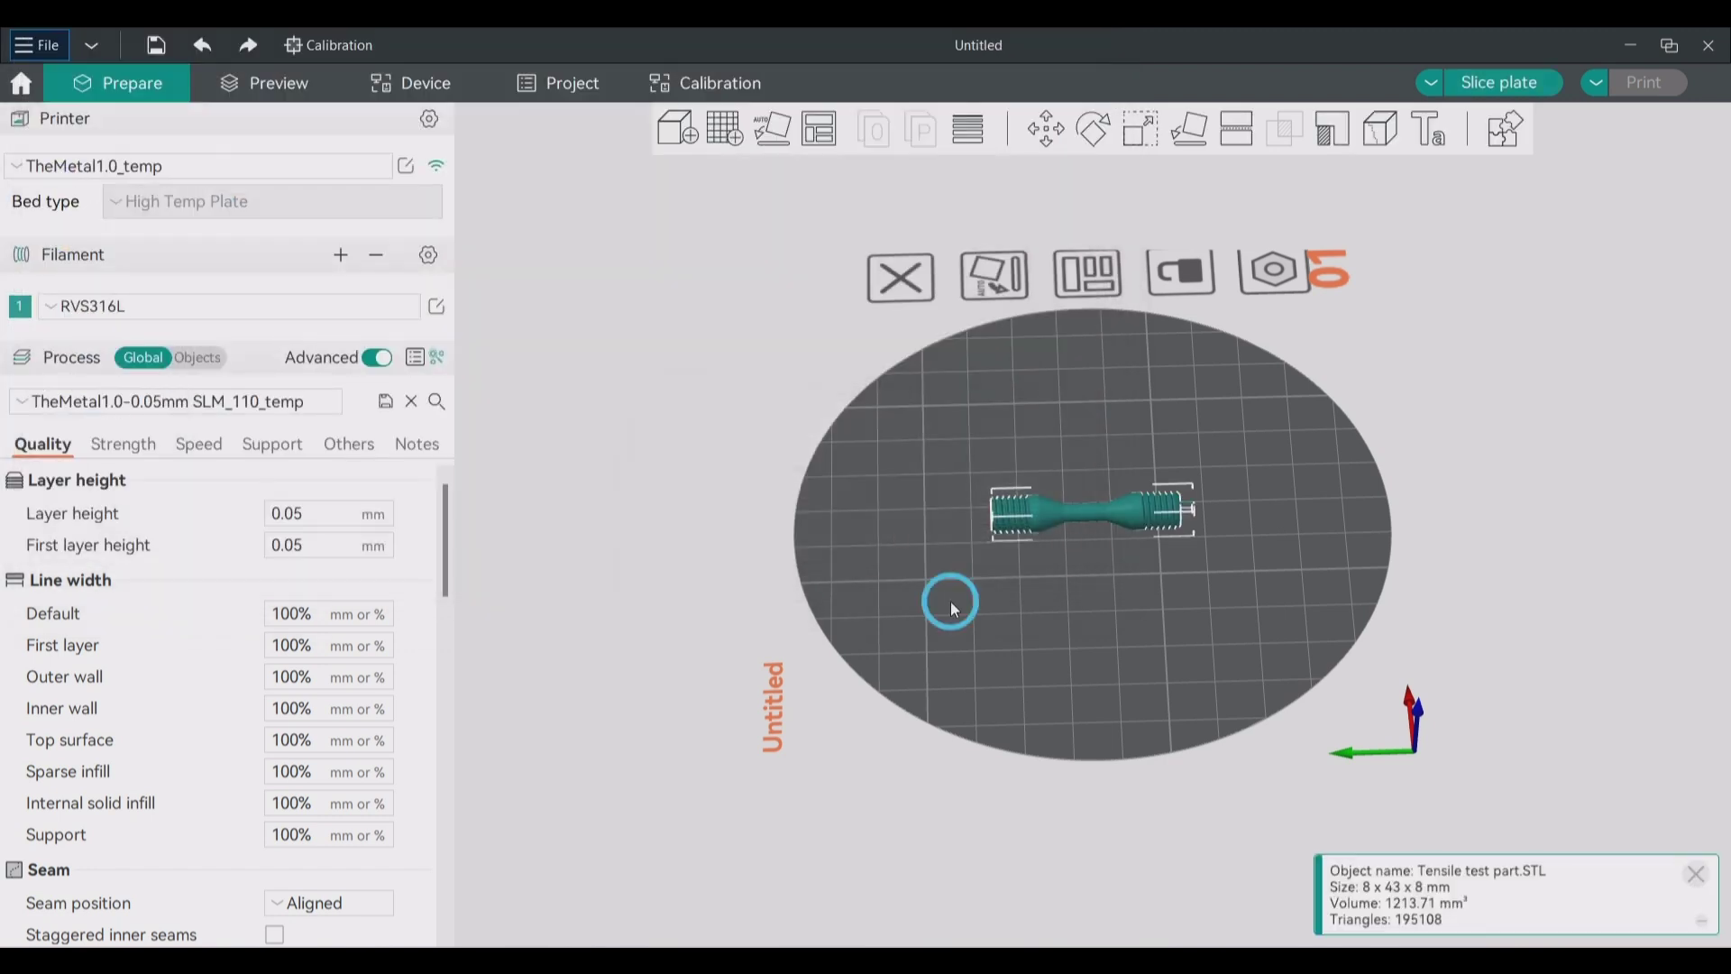
Add Test cube from the same folder beside the tensile part.
left_click(675, 135)
left_click(318, 238)
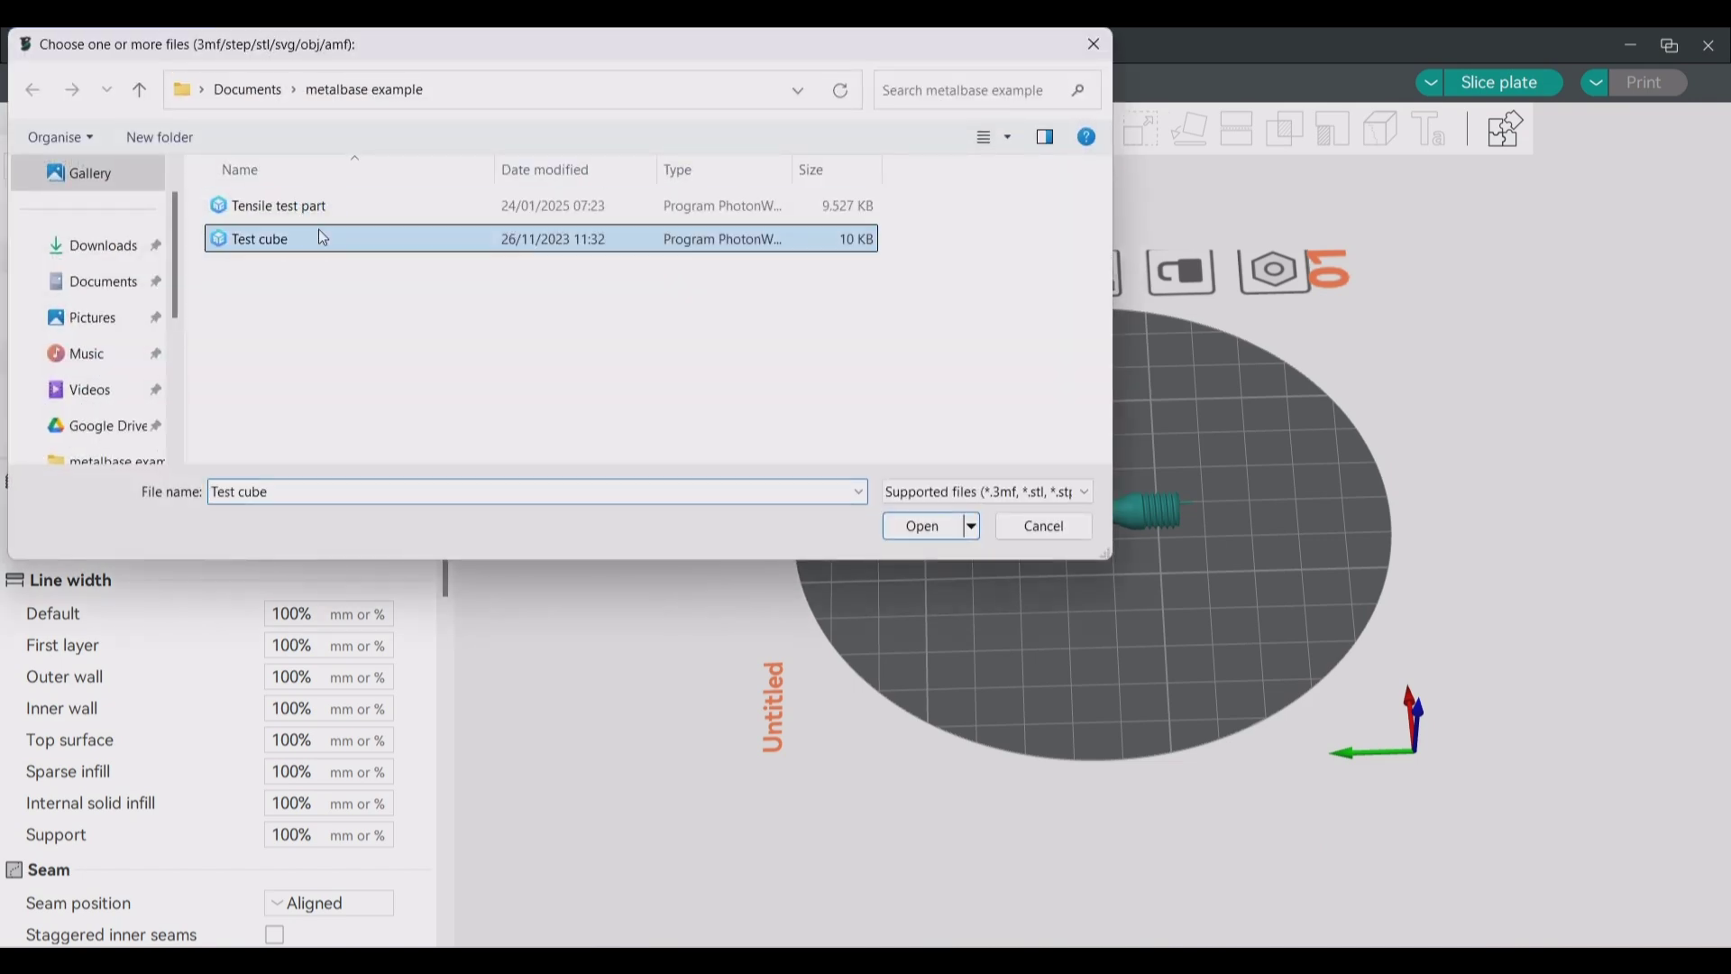
left_click(904, 534)
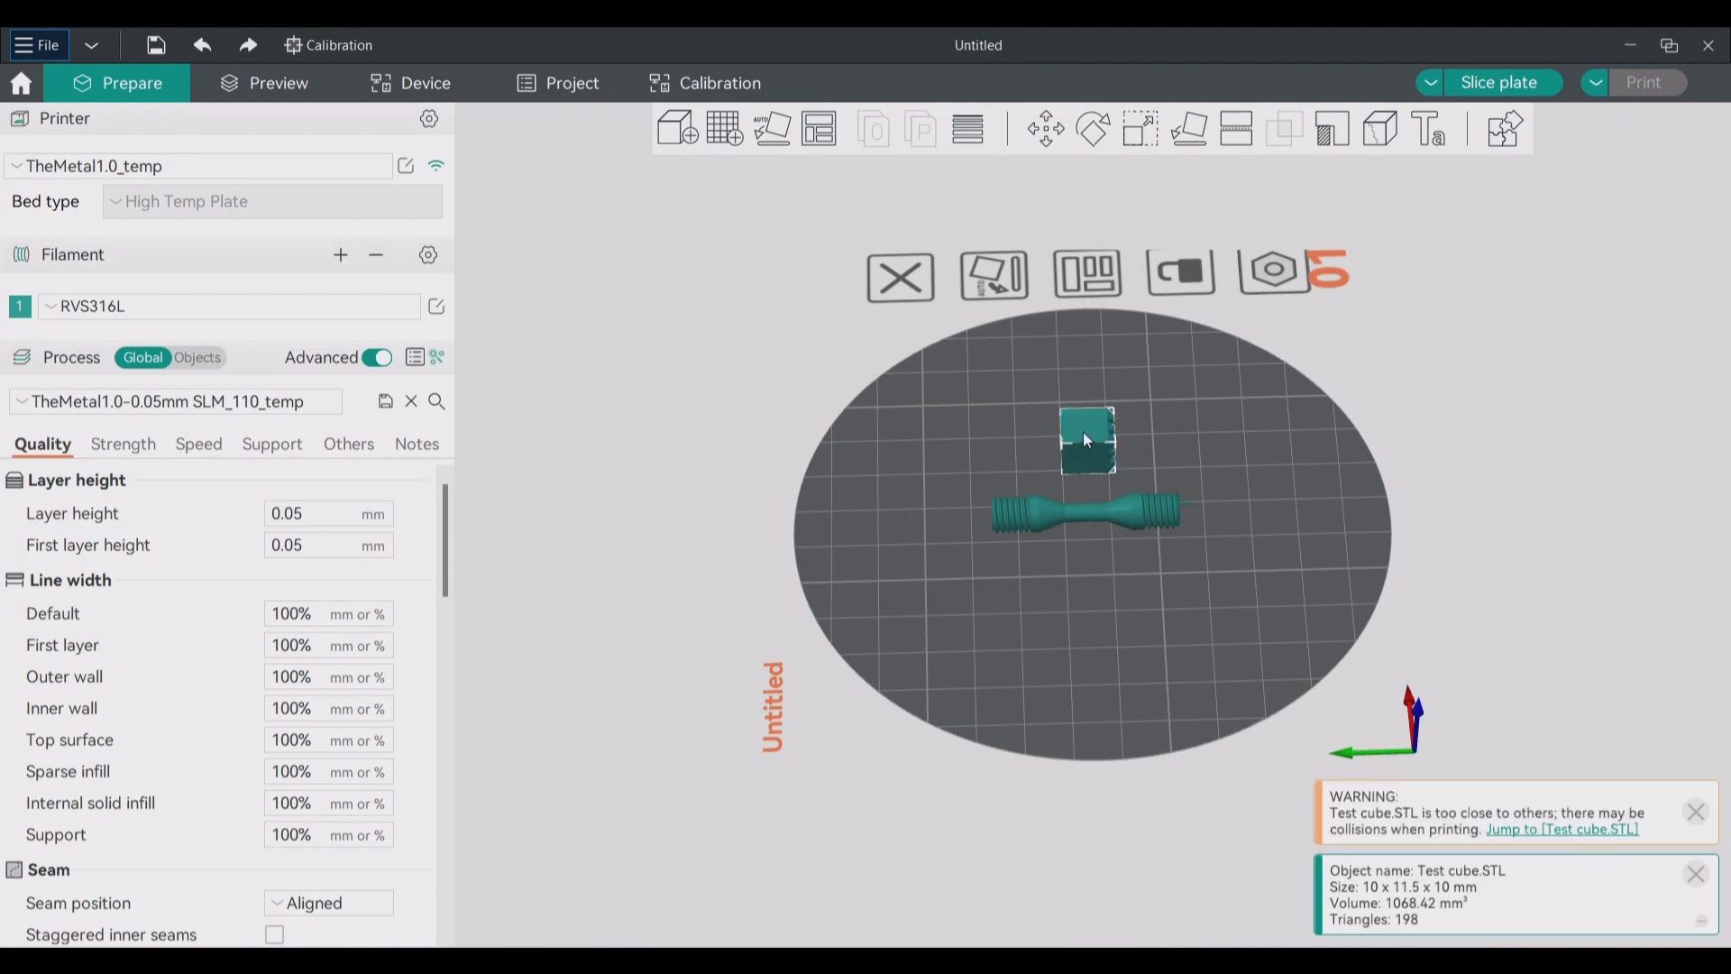
Rotate the Test cube 90° about the X axis.
mouse_move(1090, 552)
left_mouse_down()
mouse_move(983, 534)
mouse_move(1068, 542)
left_mouse_up()
scroll(1099, 569, "up", 5)
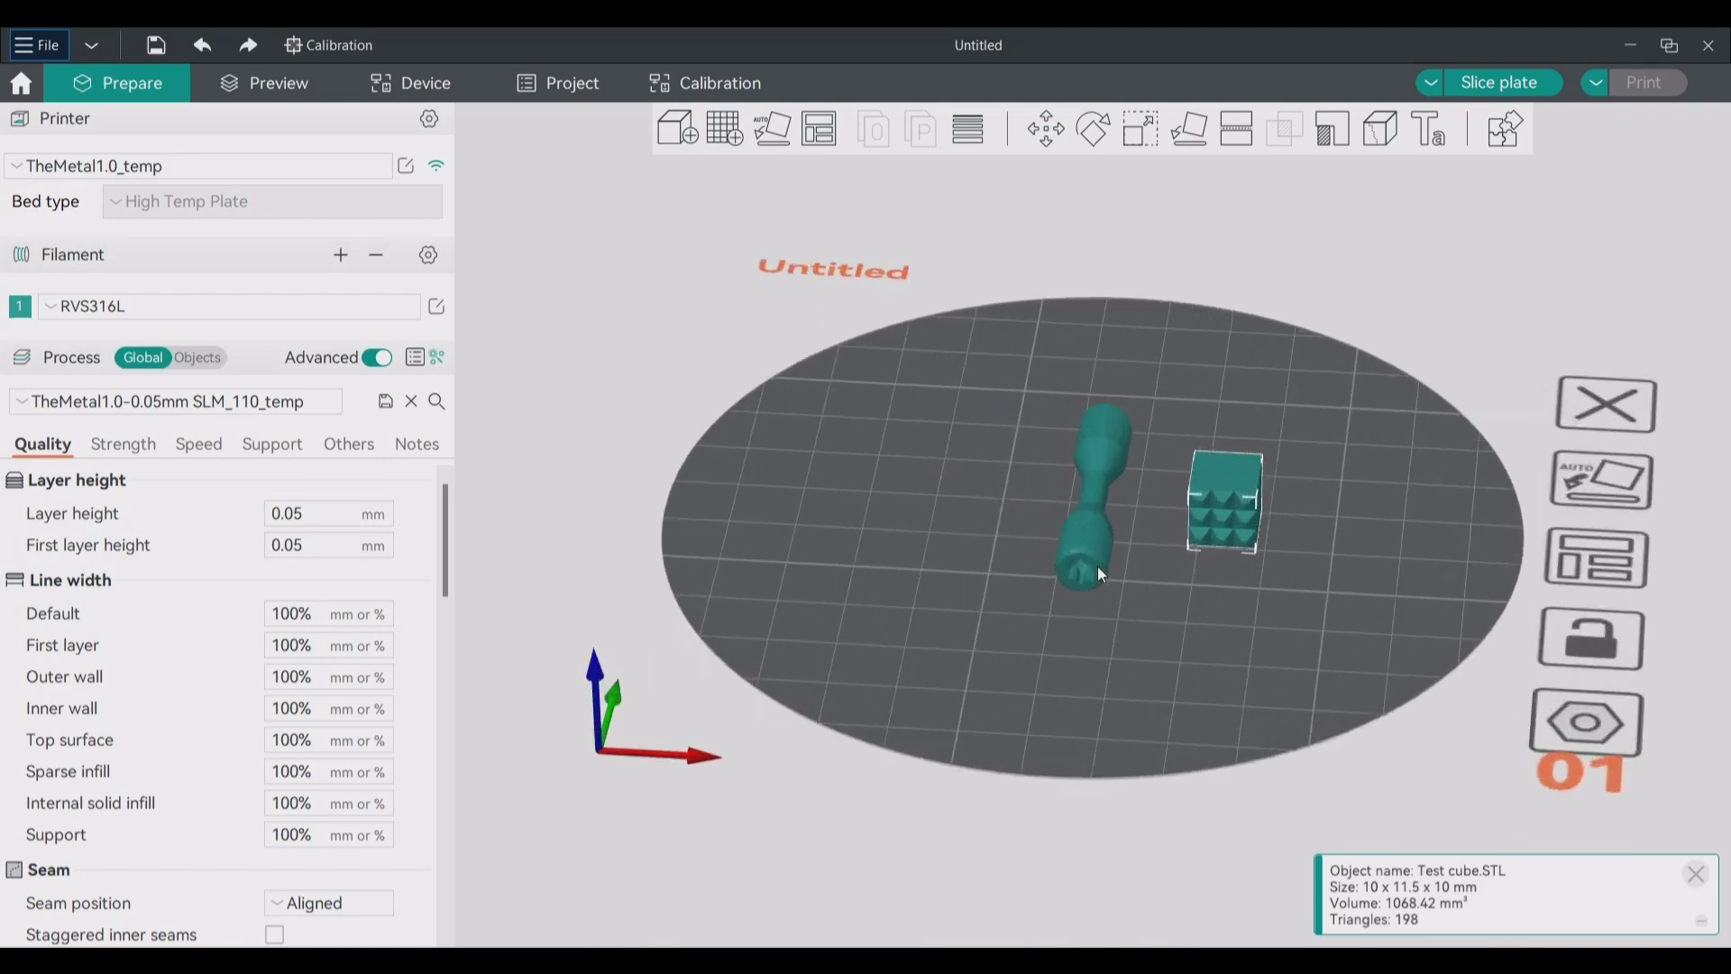
scroll(1181, 612, "up", 2)
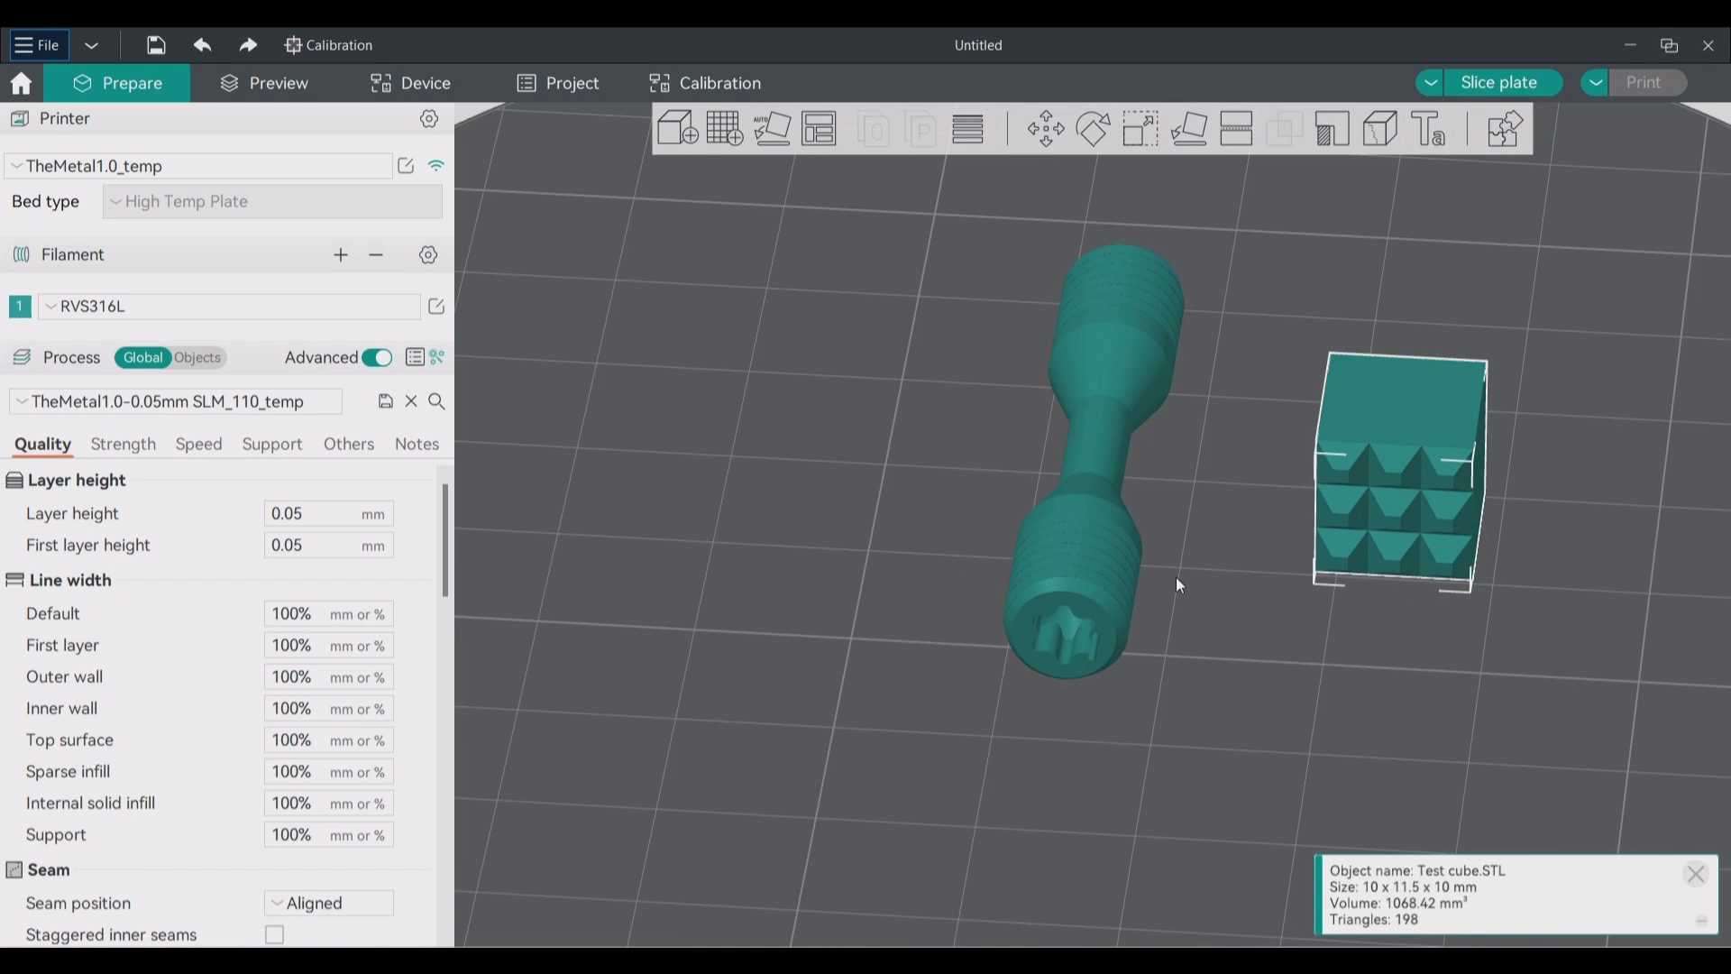
left_click_drag(1181, 586, 1184, 624)
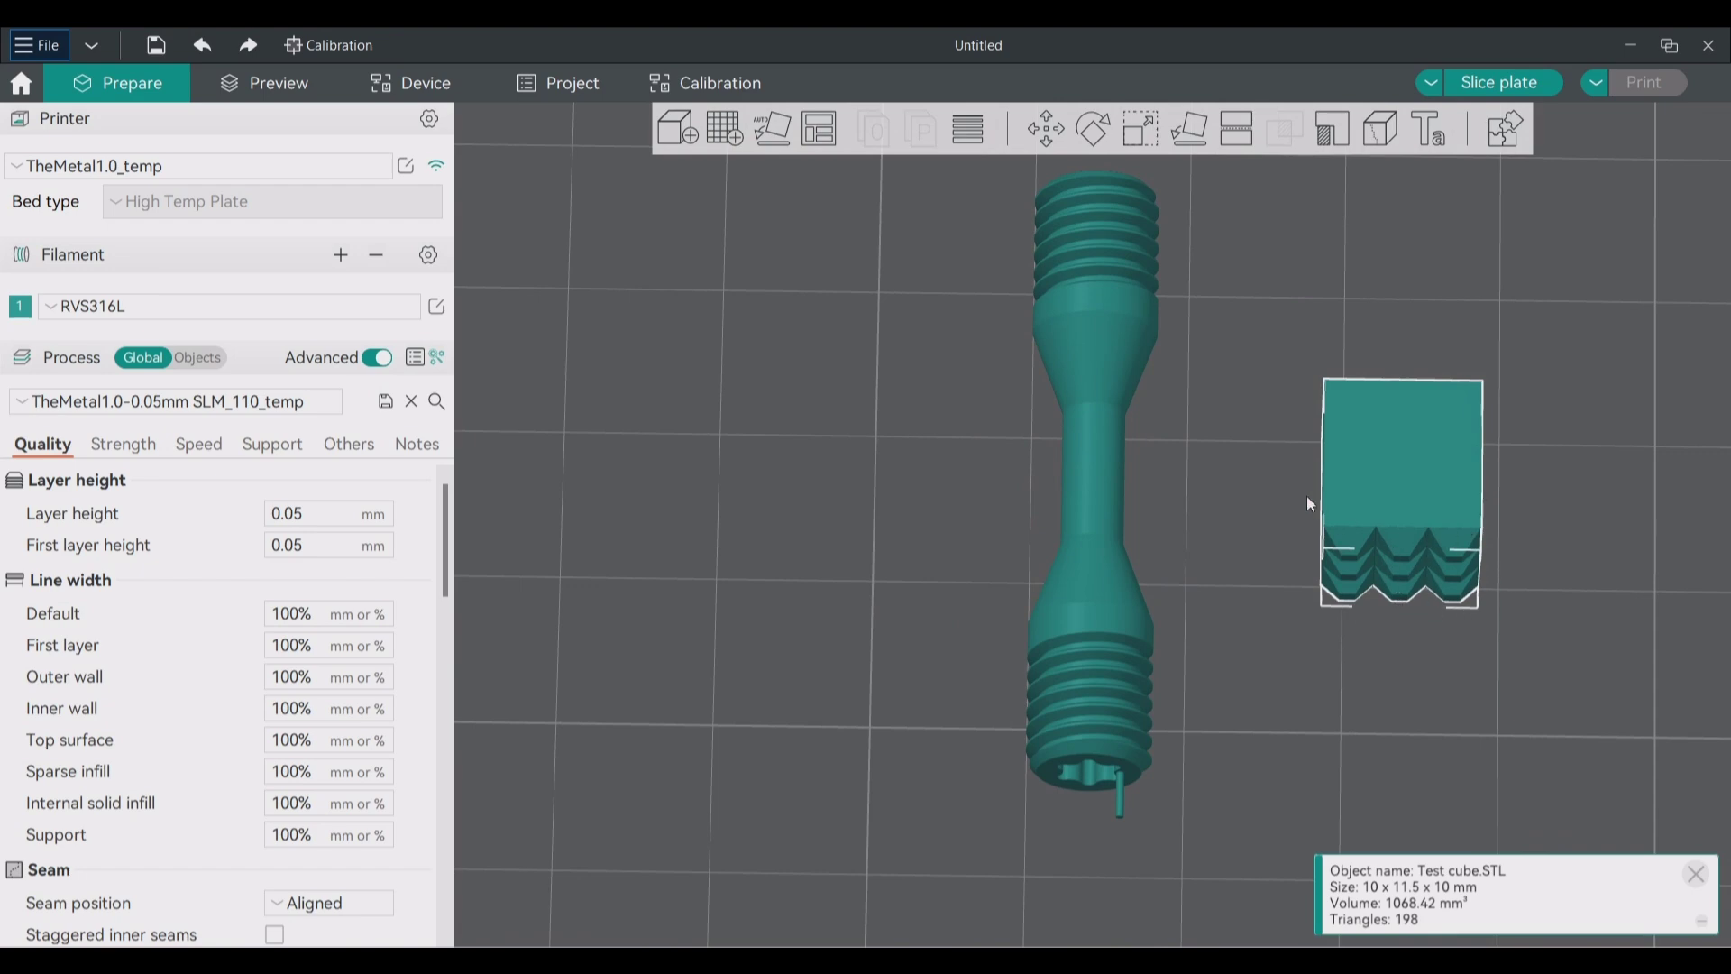
left_click(1096, 133)
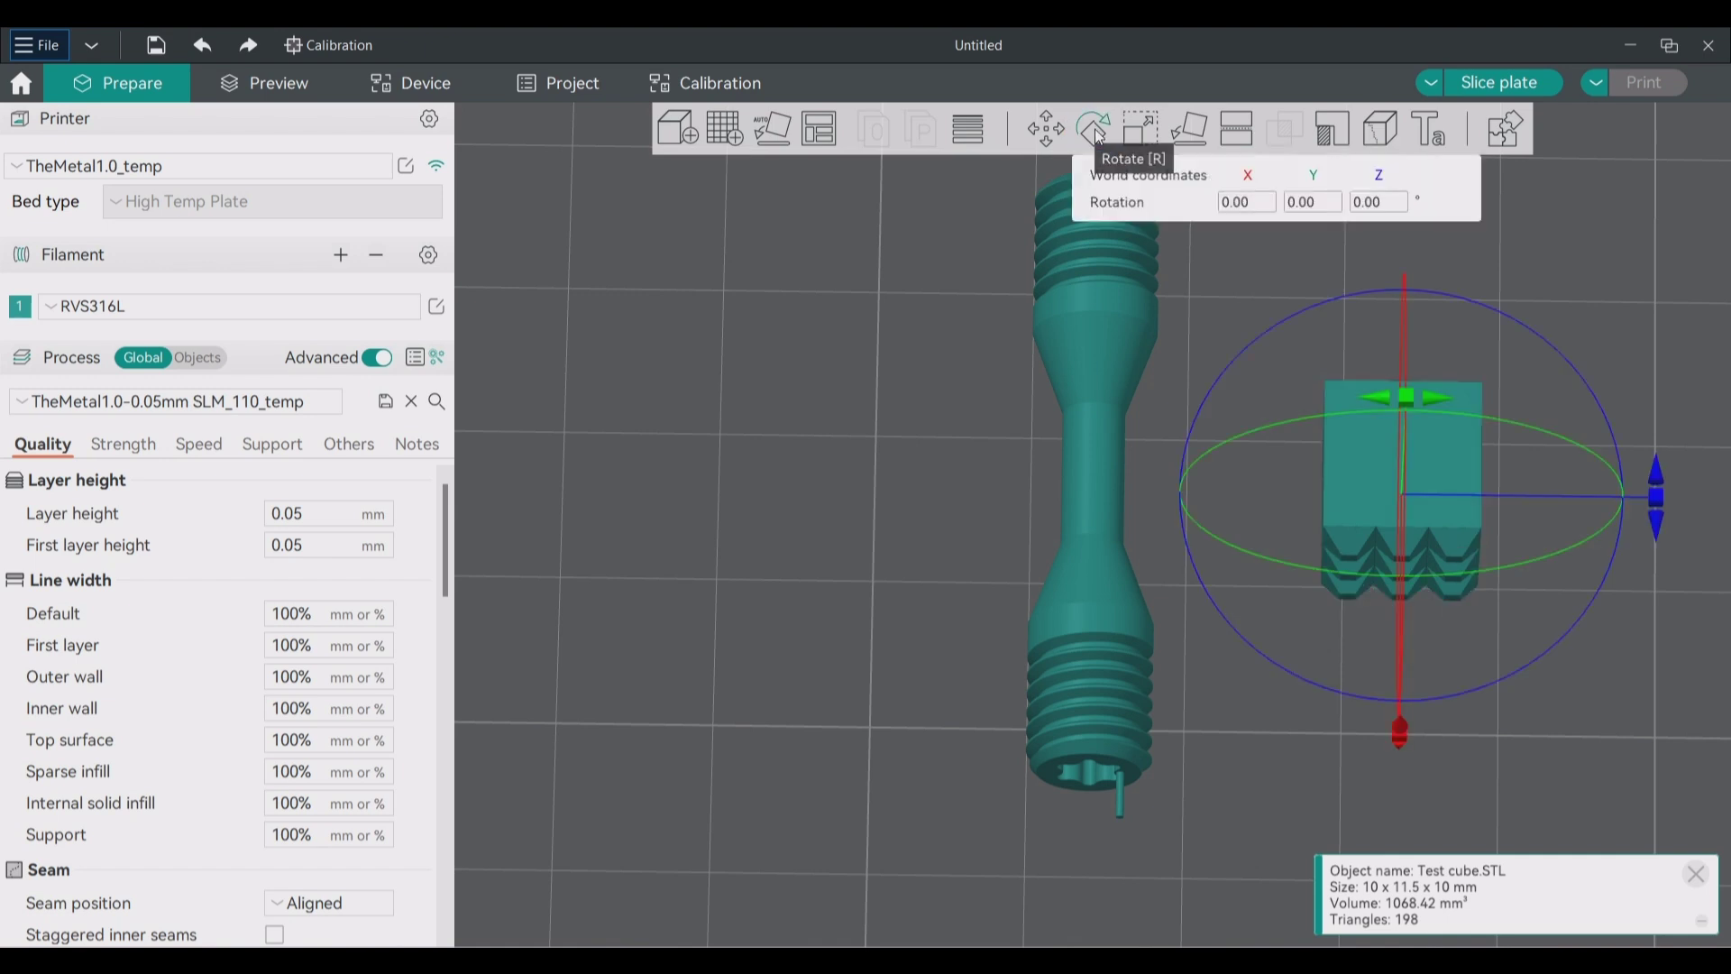
left_click(1246, 202)
type("90")
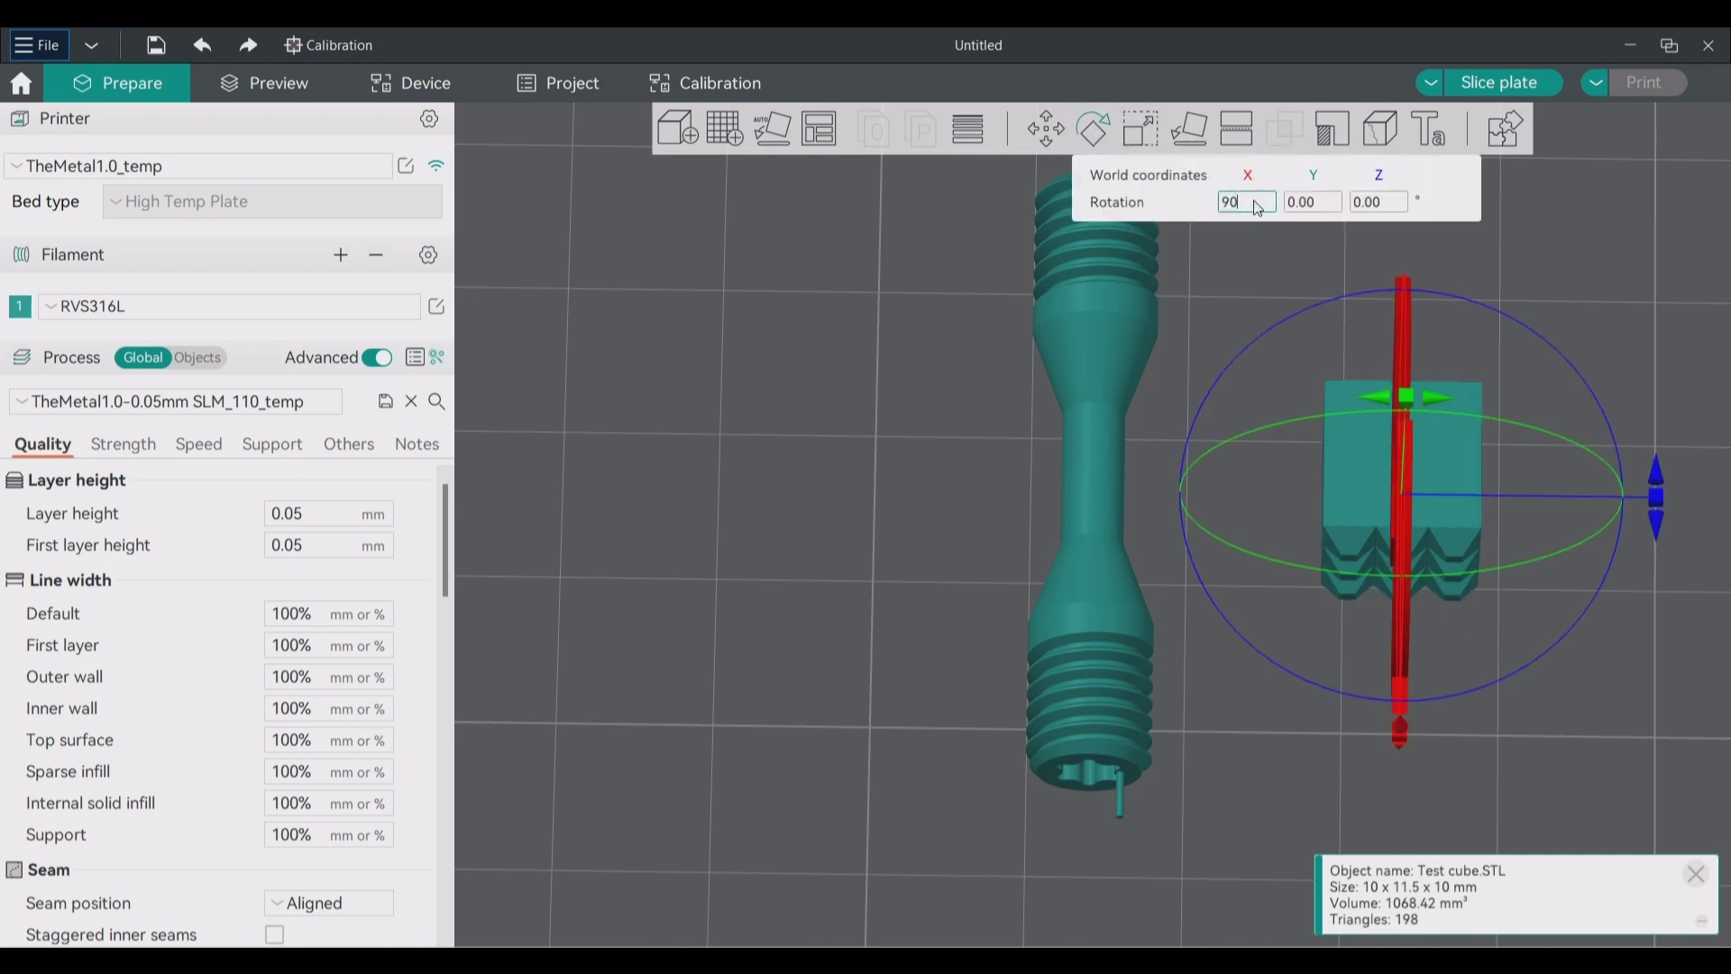
key("Return")
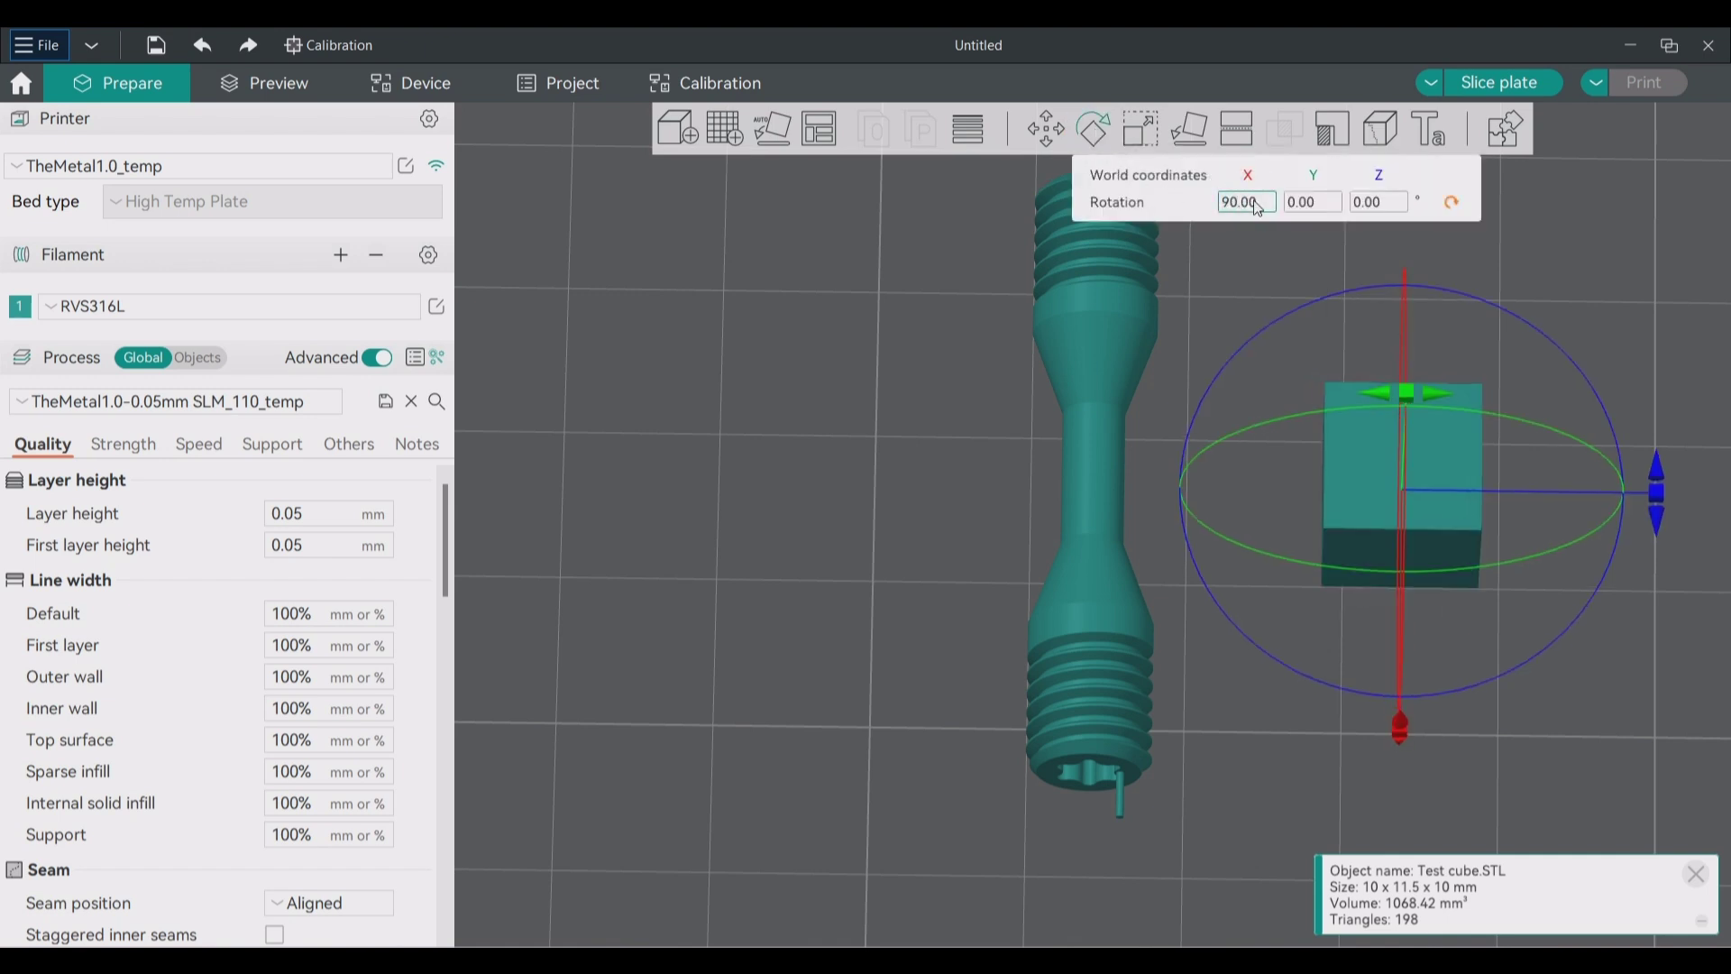
Rotate the Tensile test part 90° about X so it stands upright.
left_click(1089, 574)
left_click(1246, 202)
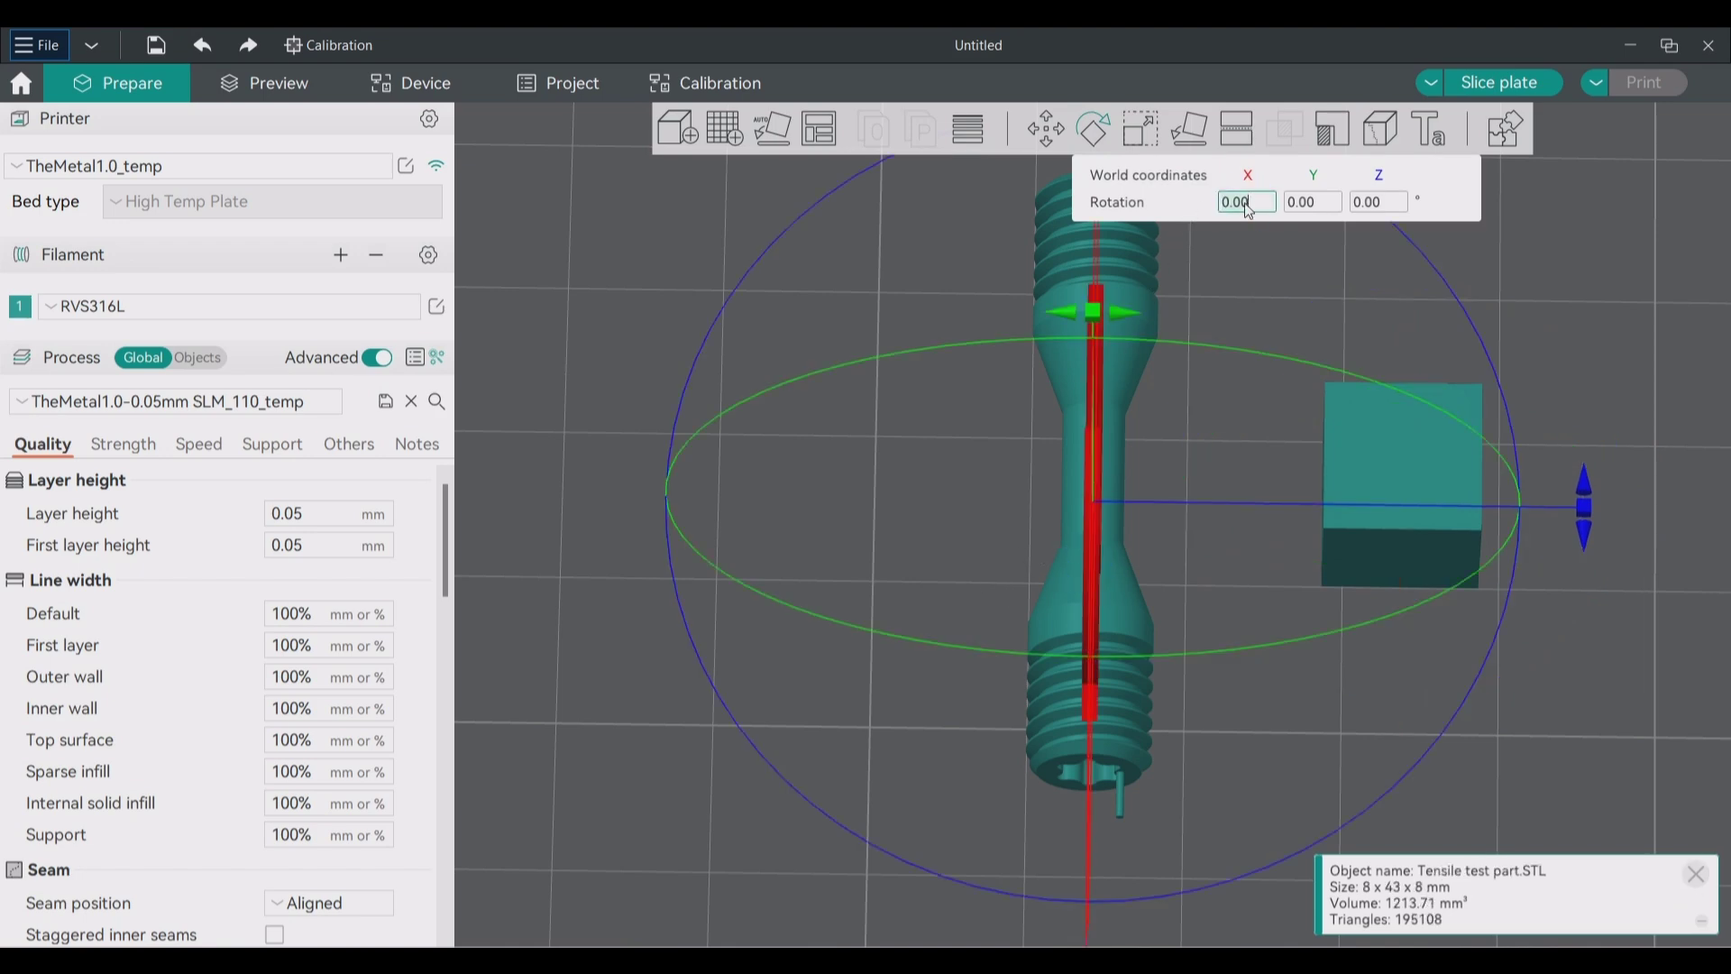
type("90")
key("Return")
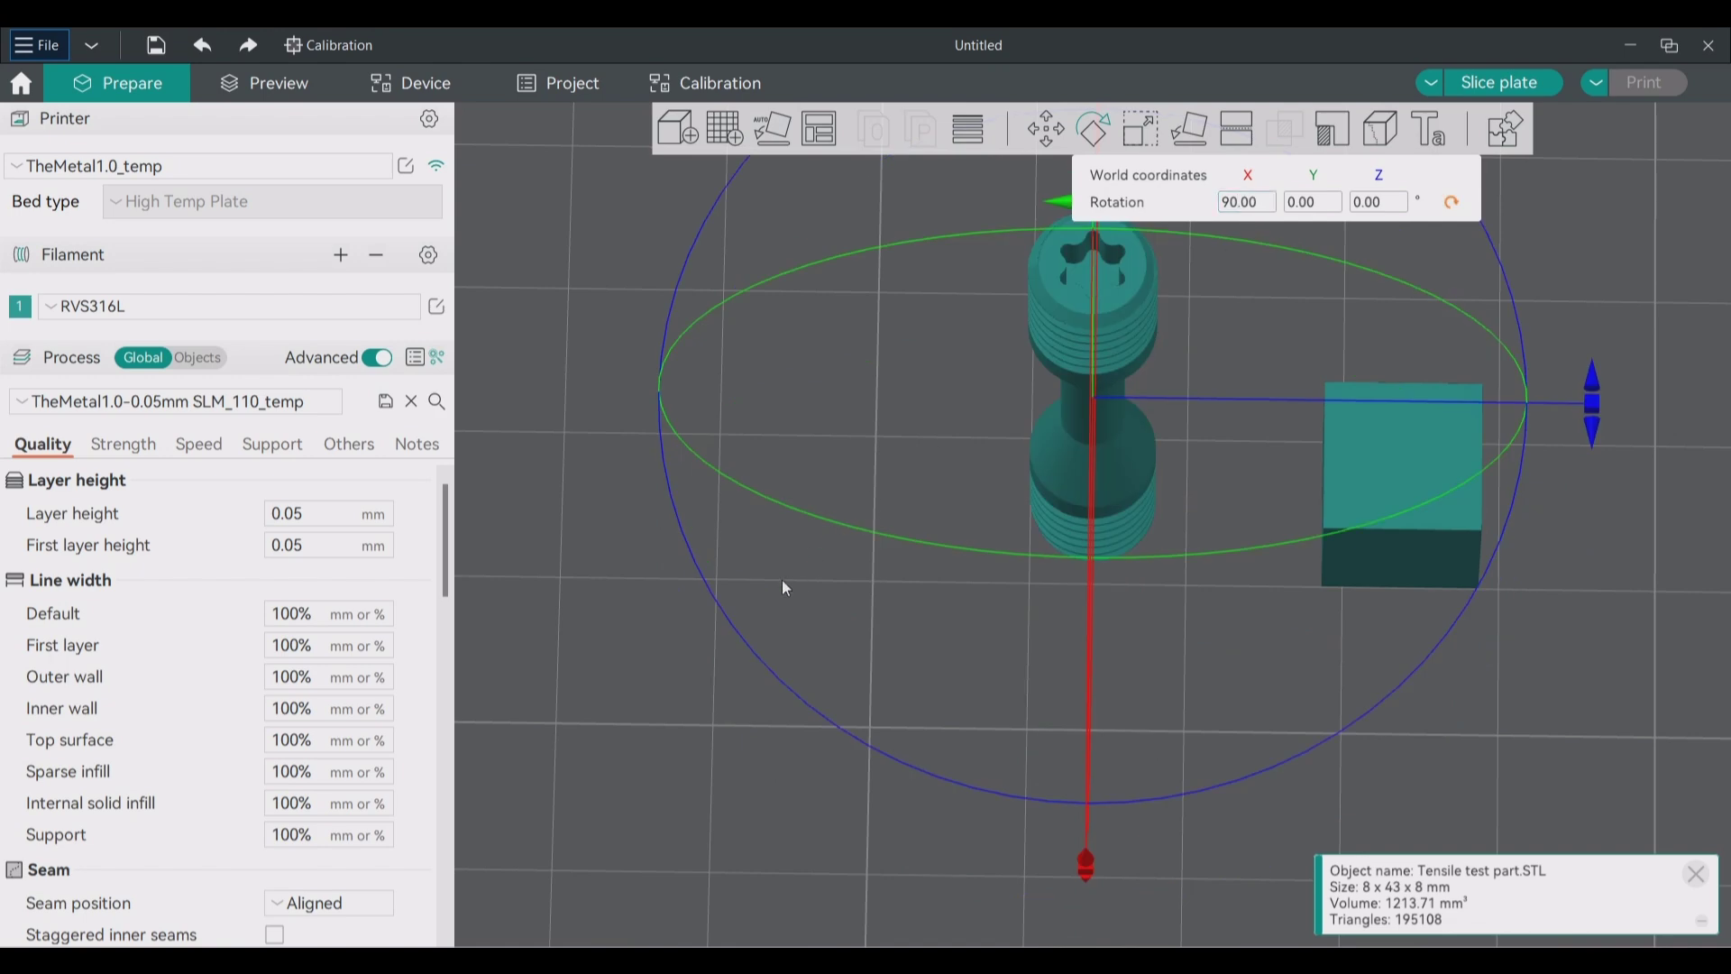
left_click_drag(672, 638, 756, 572)
scroll(974, 577, "down", 10)
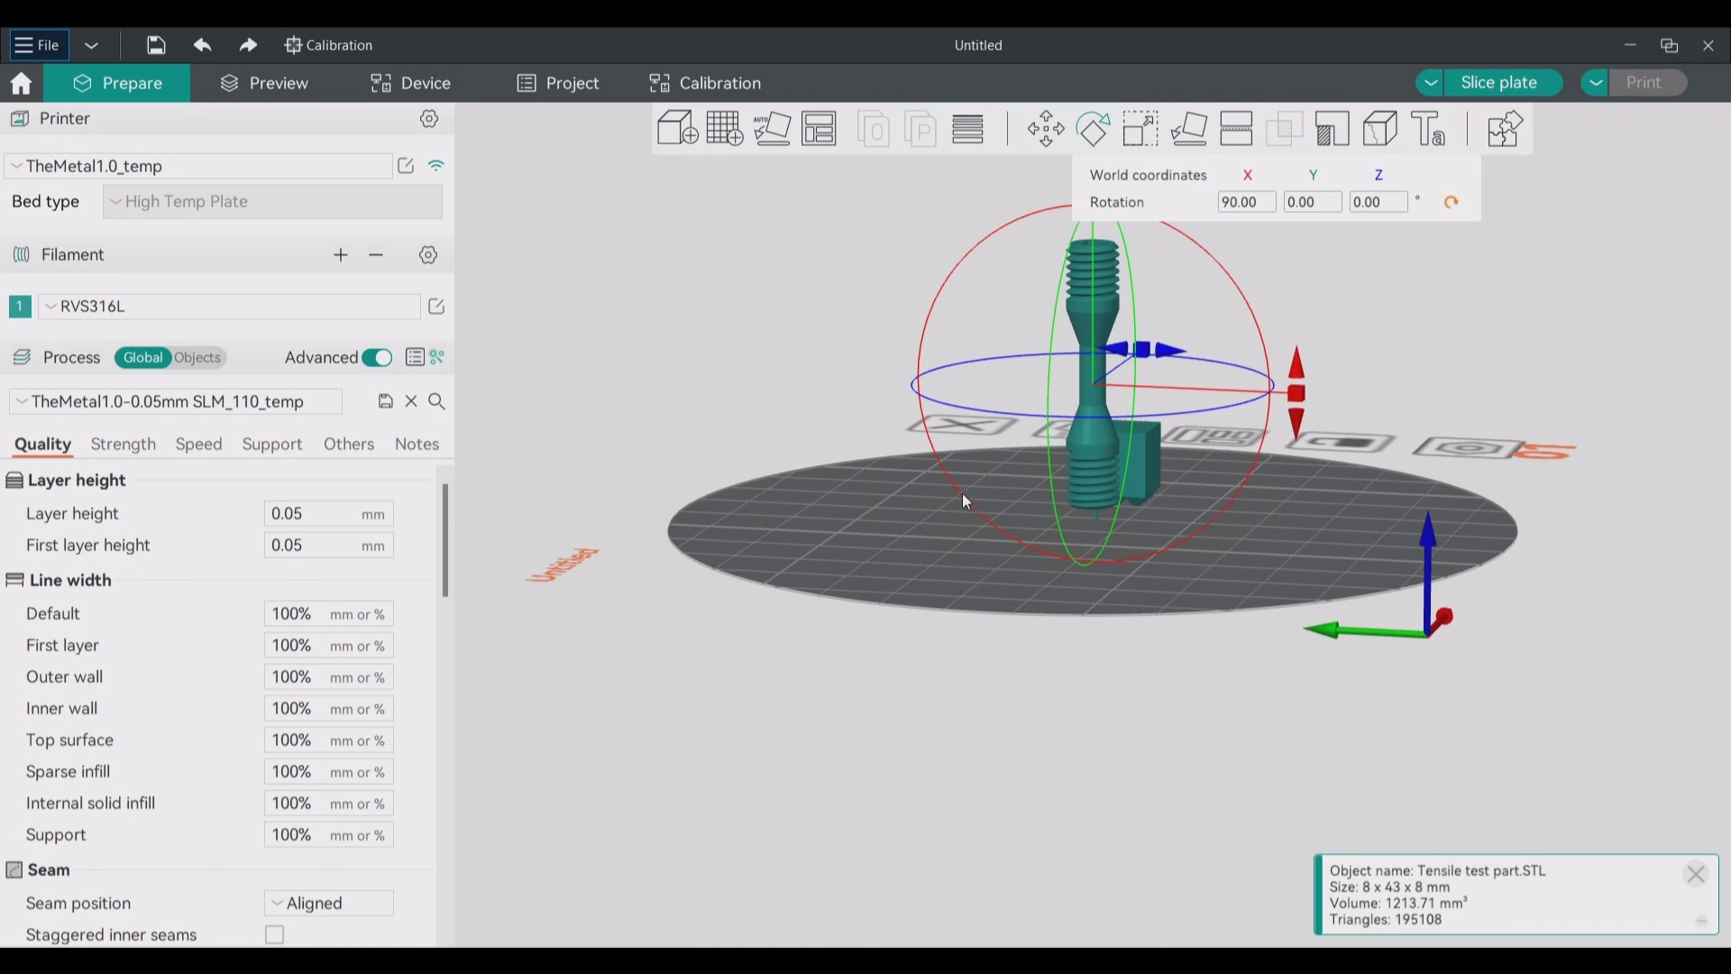
Move the upright tensile part down-left on the bed, leaving a gap from the cube.
left_click_drag(965, 501, 986, 549)
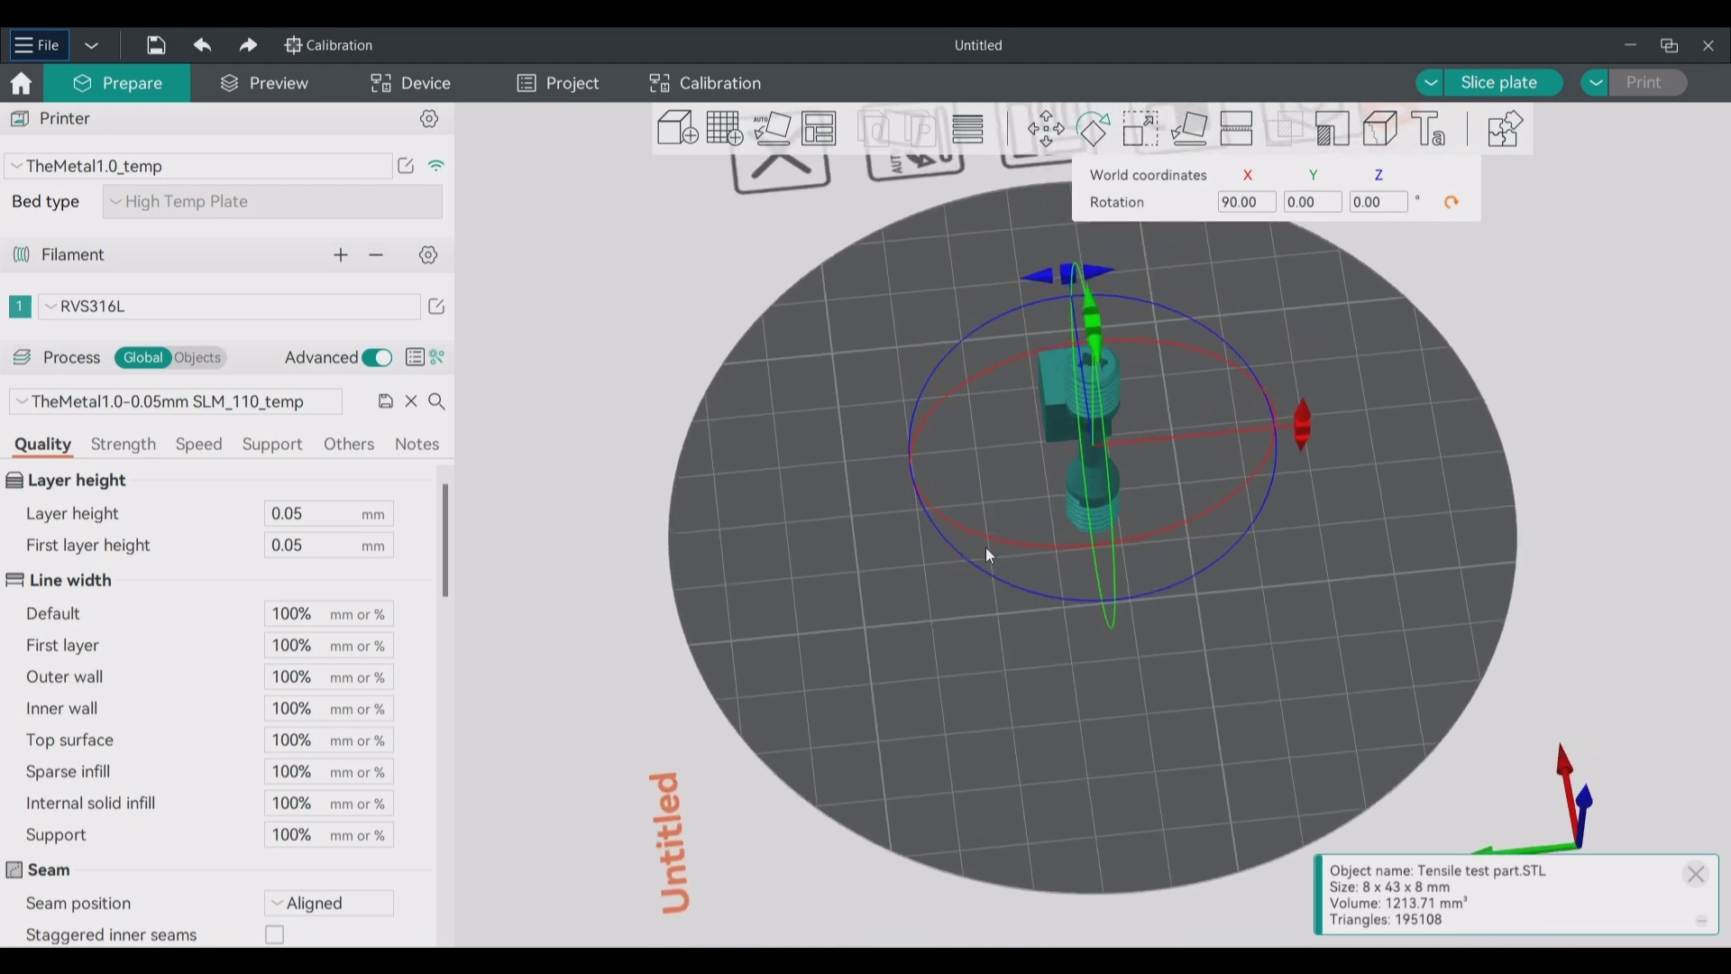
left_click_drag(1104, 492, 1008, 555)
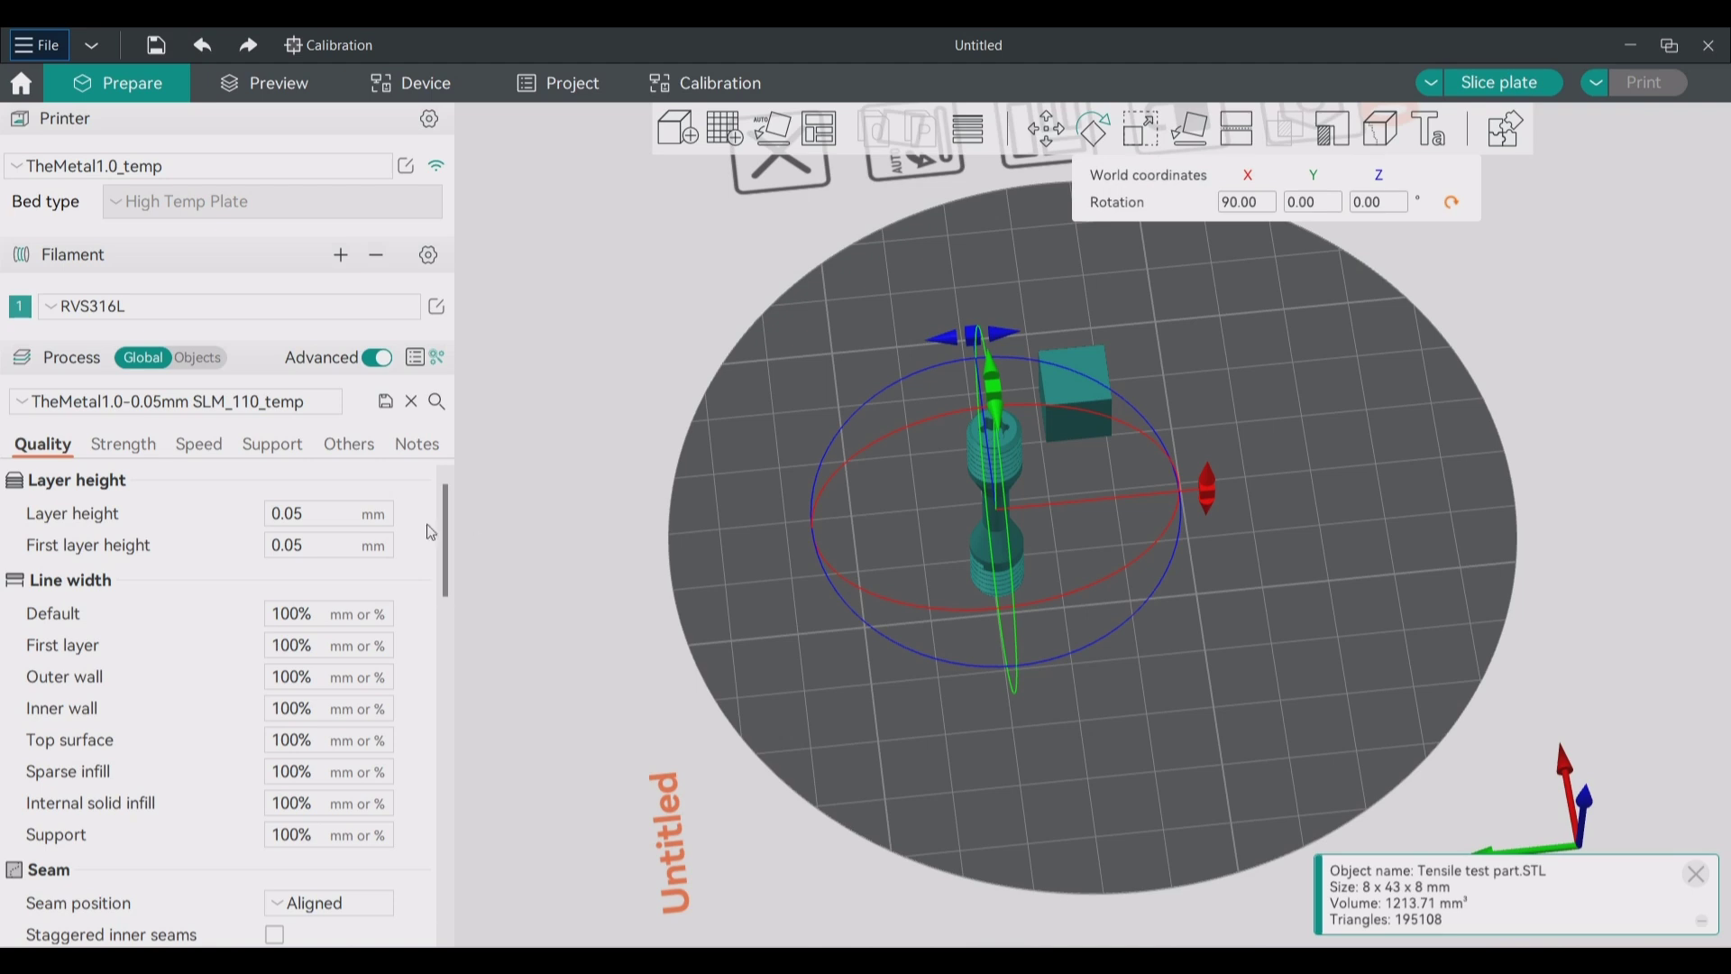
Keep the TheMetal1.0-0.05mm SLM_110_temp process profile and show its Support settings.
left_click(288, 406)
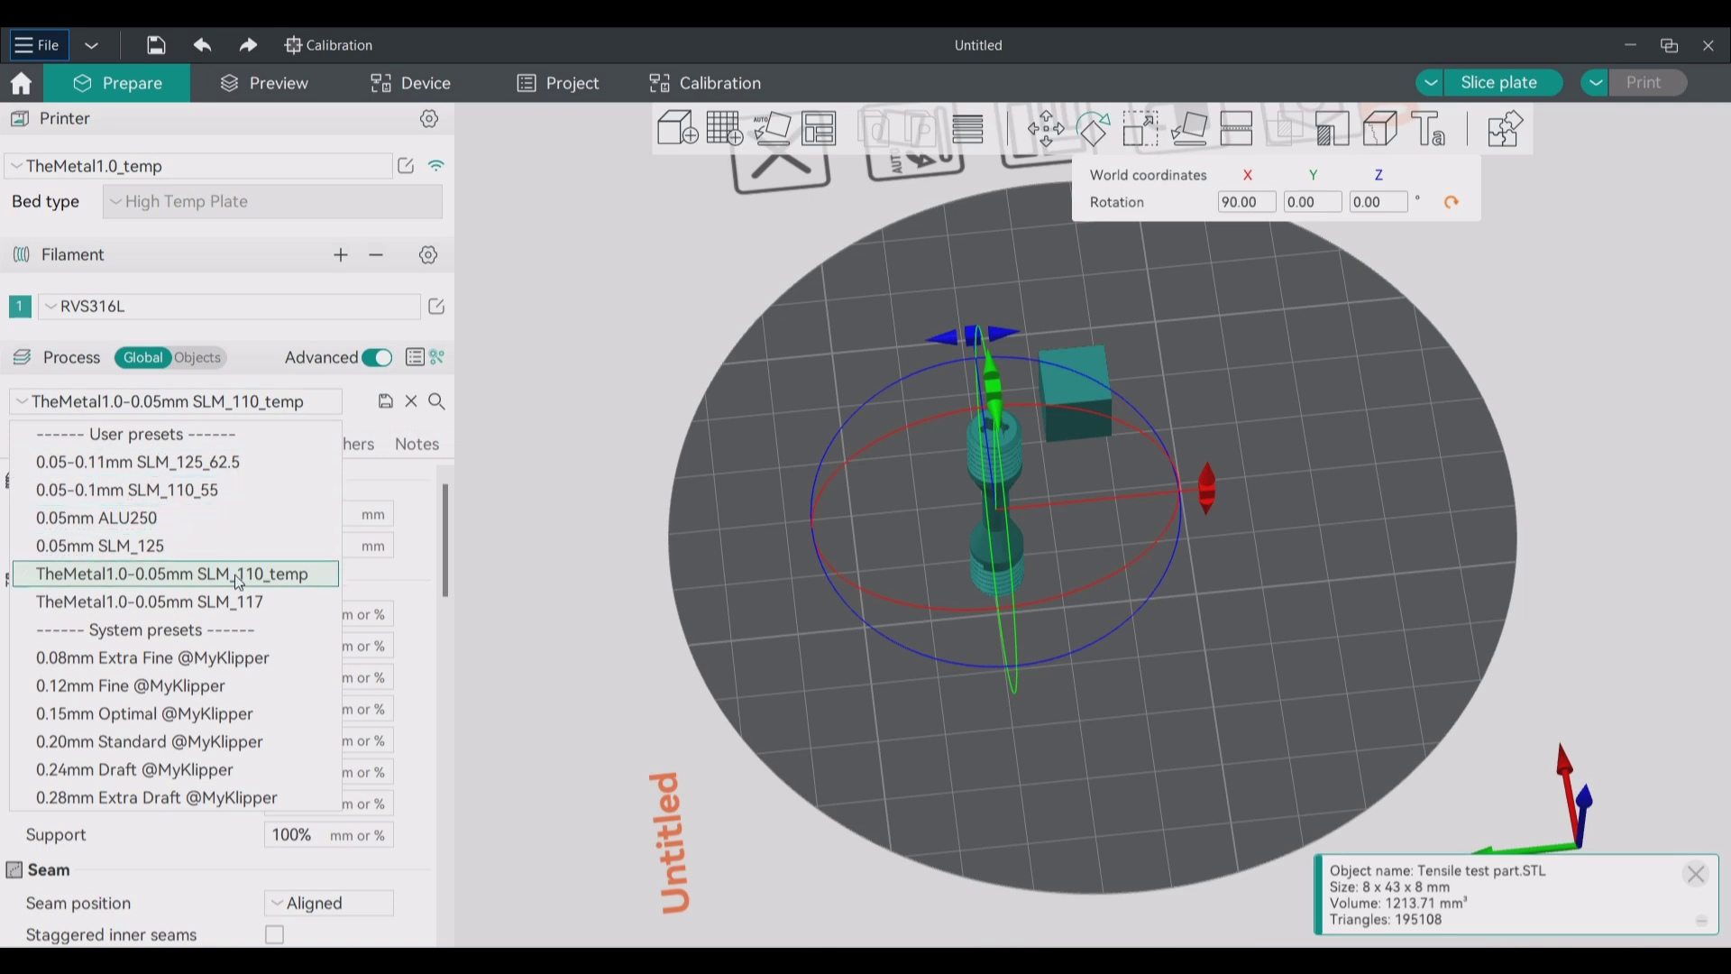
left_click(579, 424)
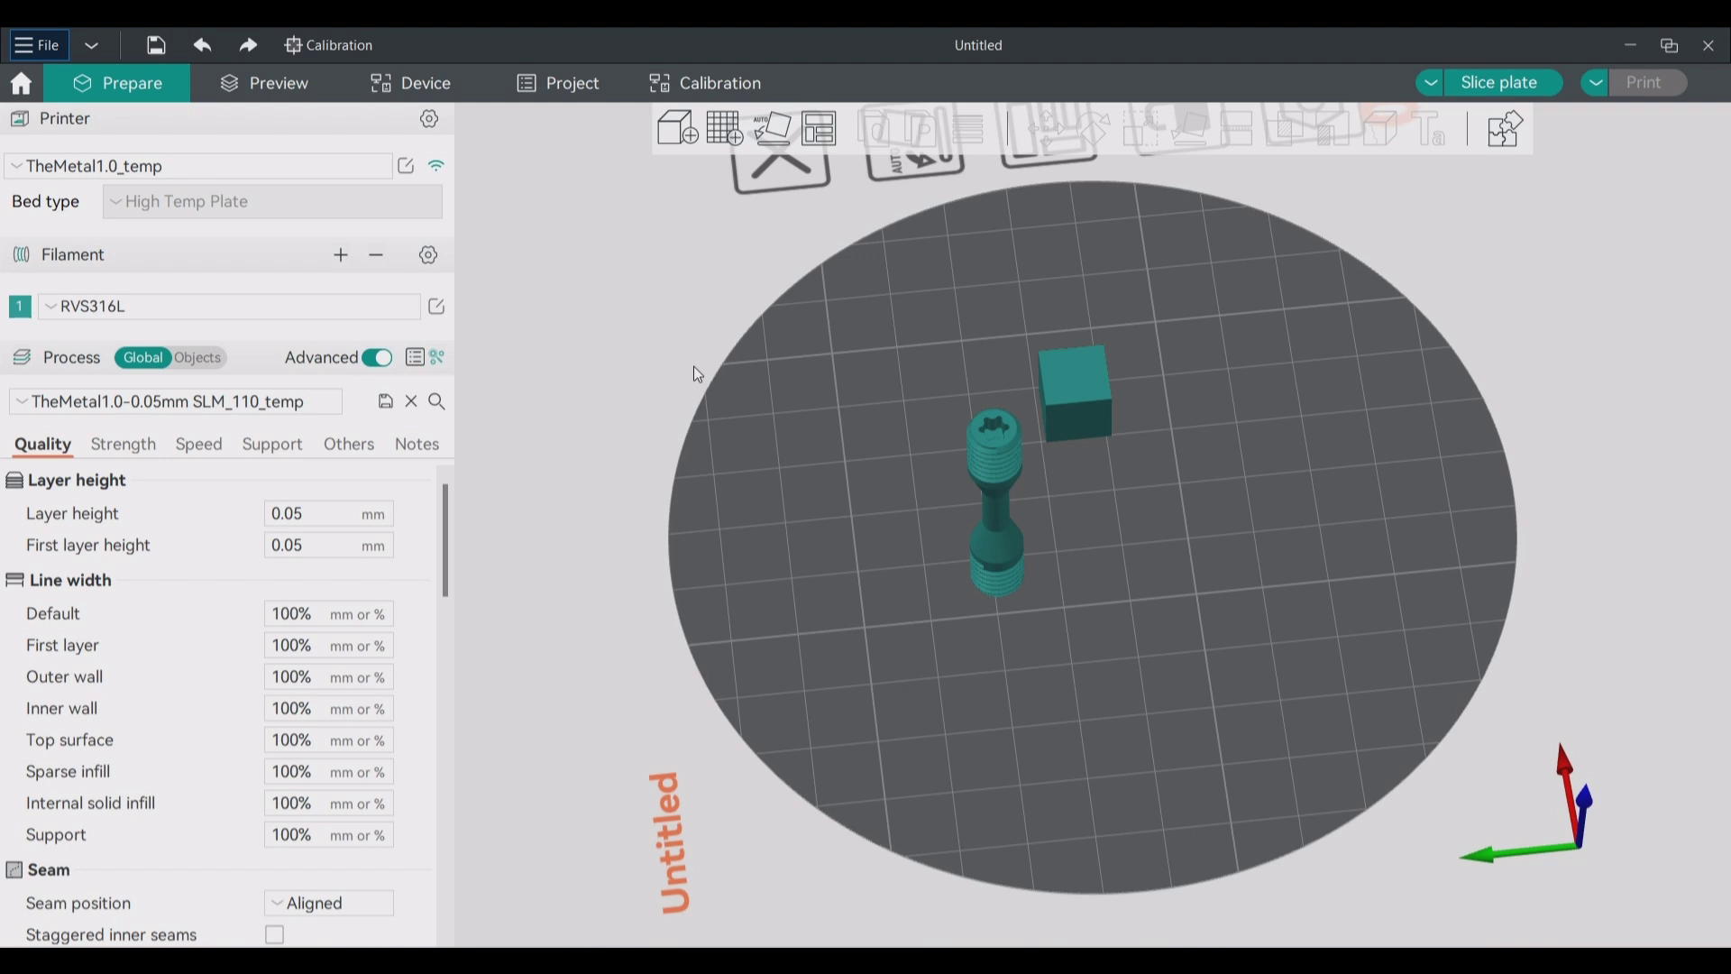
left_click(270, 444)
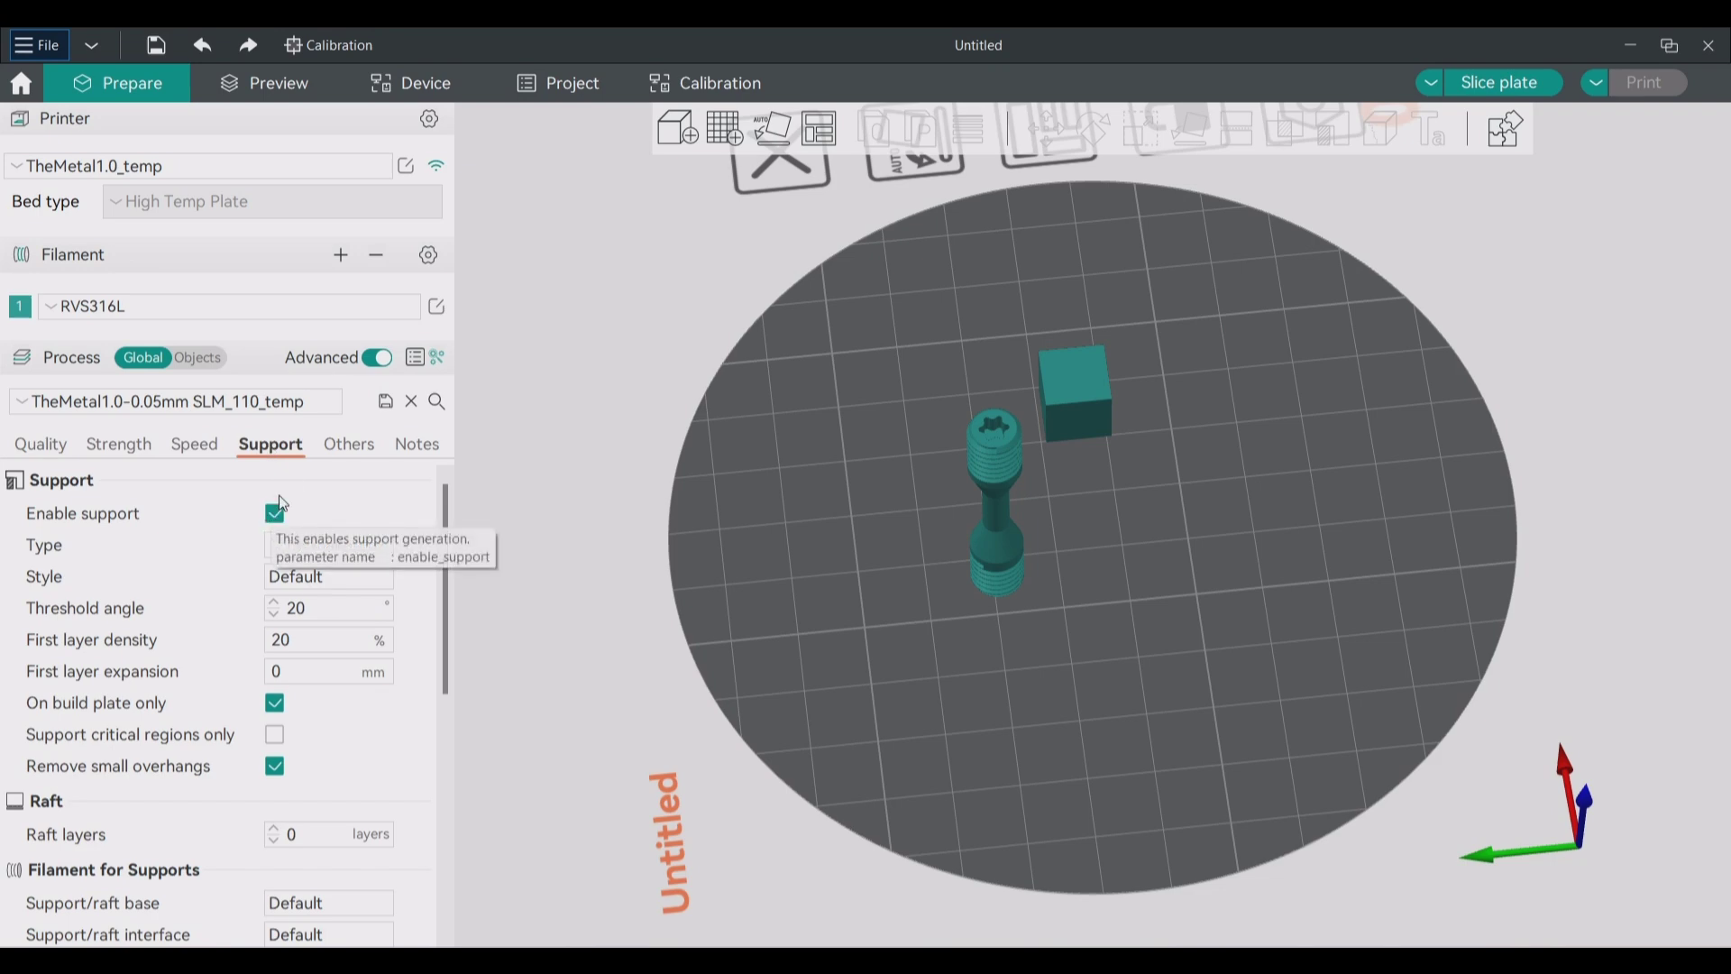
Slice the plate (2h11m, 18.27 g) and limit the preview to the bottom support layers.
left_click(1501, 83)
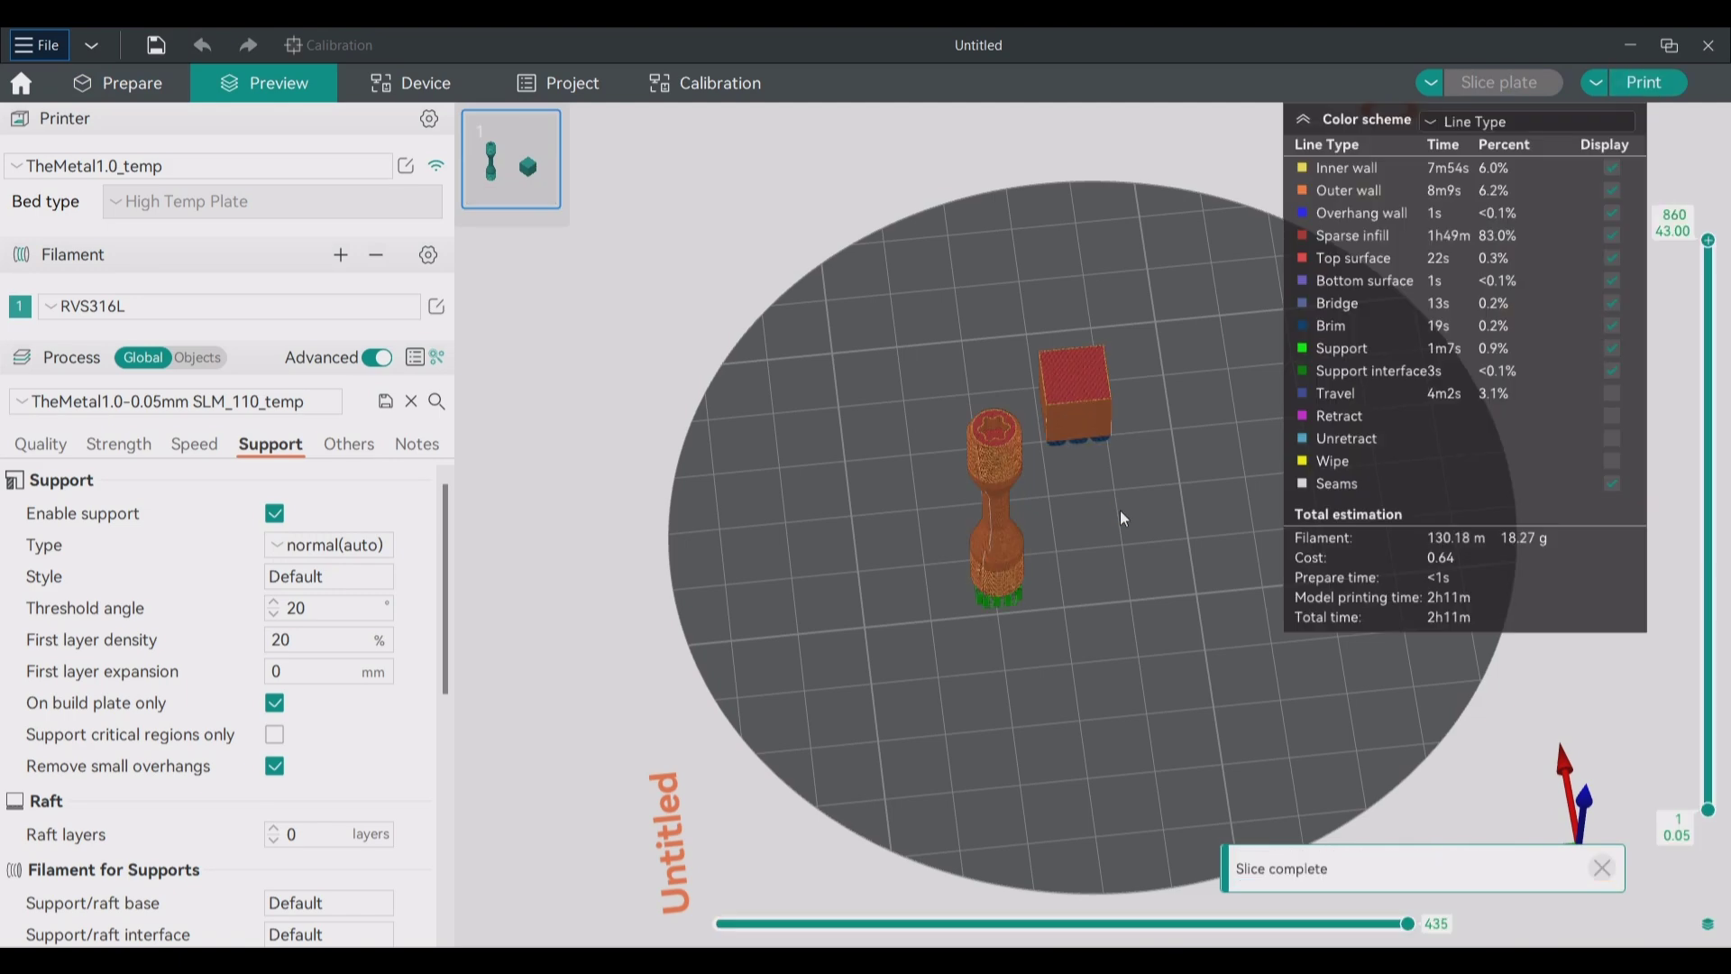
mouse_move(1082, 573)
left_mouse_down()
mouse_move(1139, 522)
mouse_move(1024, 530)
mouse_move(1070, 553)
mouse_move(1075, 580)
left_mouse_up()
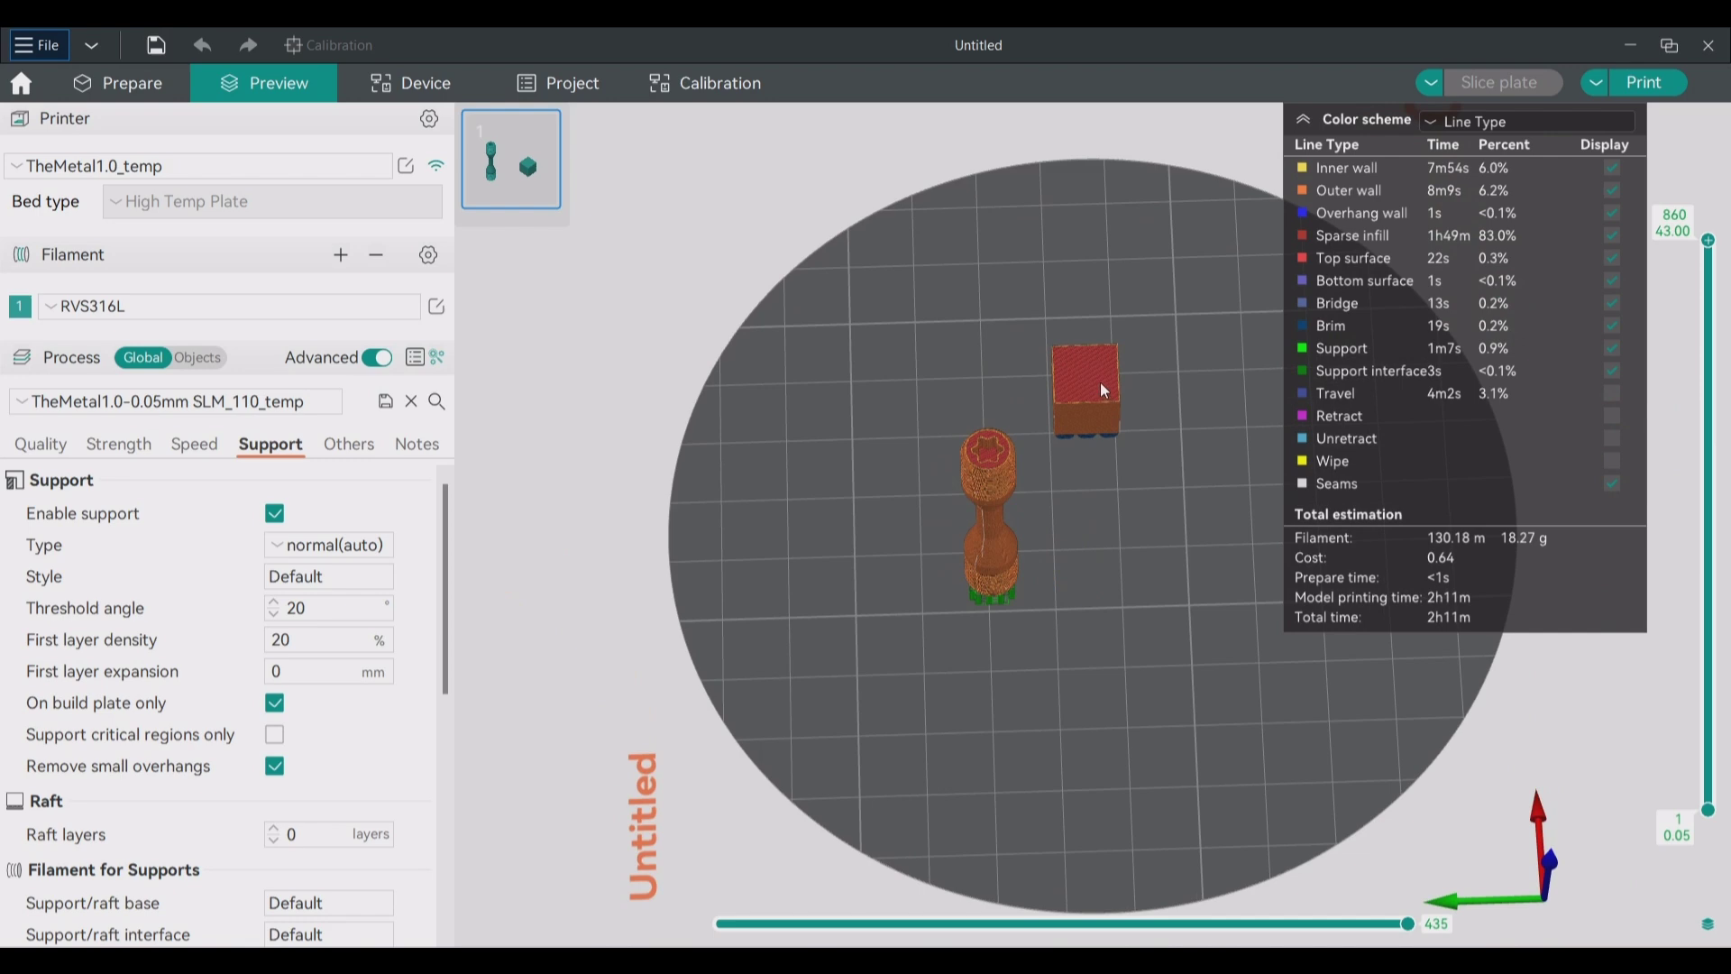
scroll(1100, 383, "up", 3)
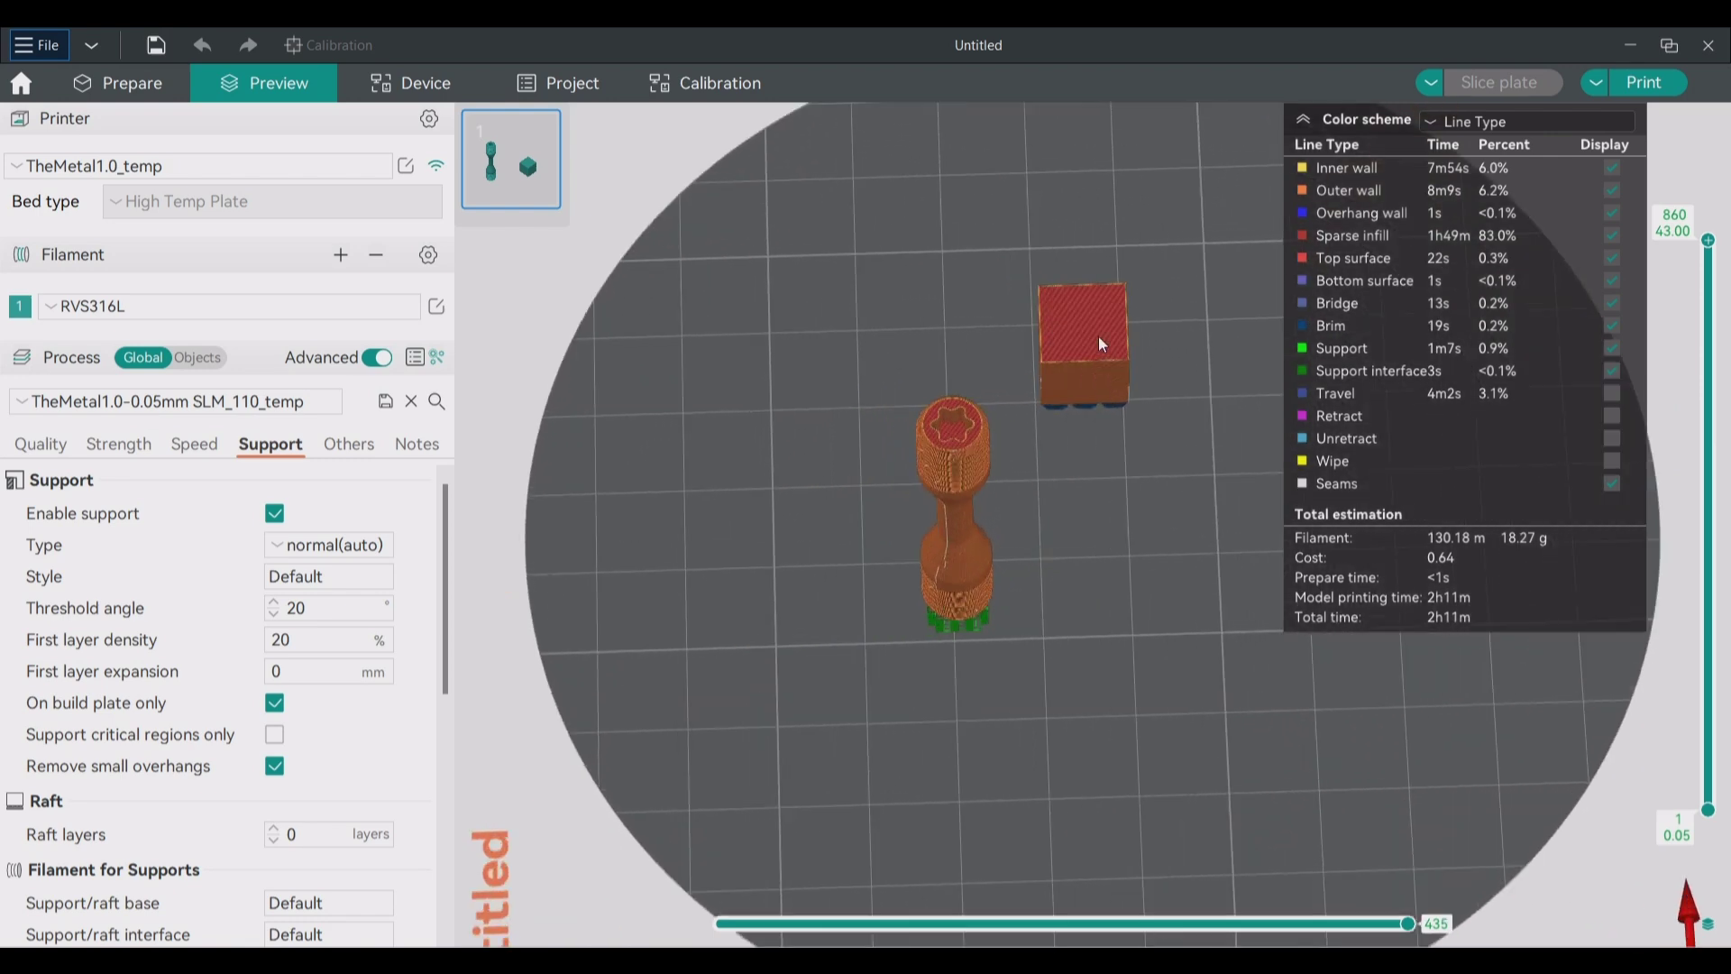
scroll(1098, 337, "up", 3)
scroll(767, 402, "up", 3)
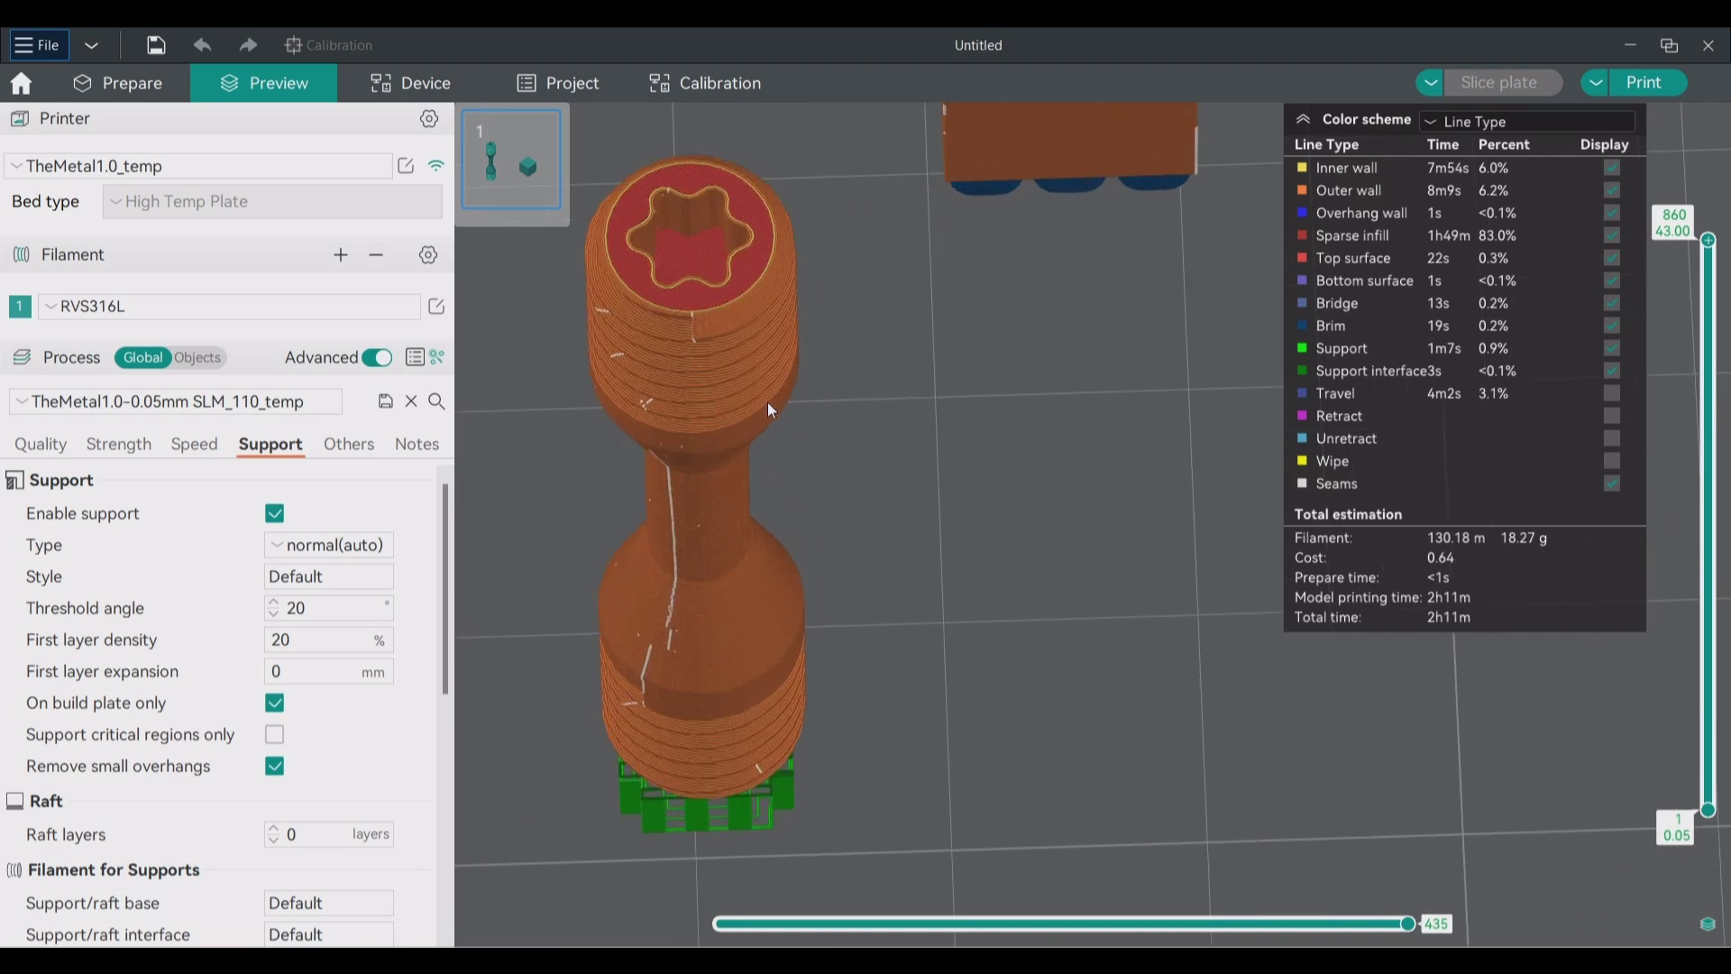
left_click_drag(1707, 243, 1688, 774)
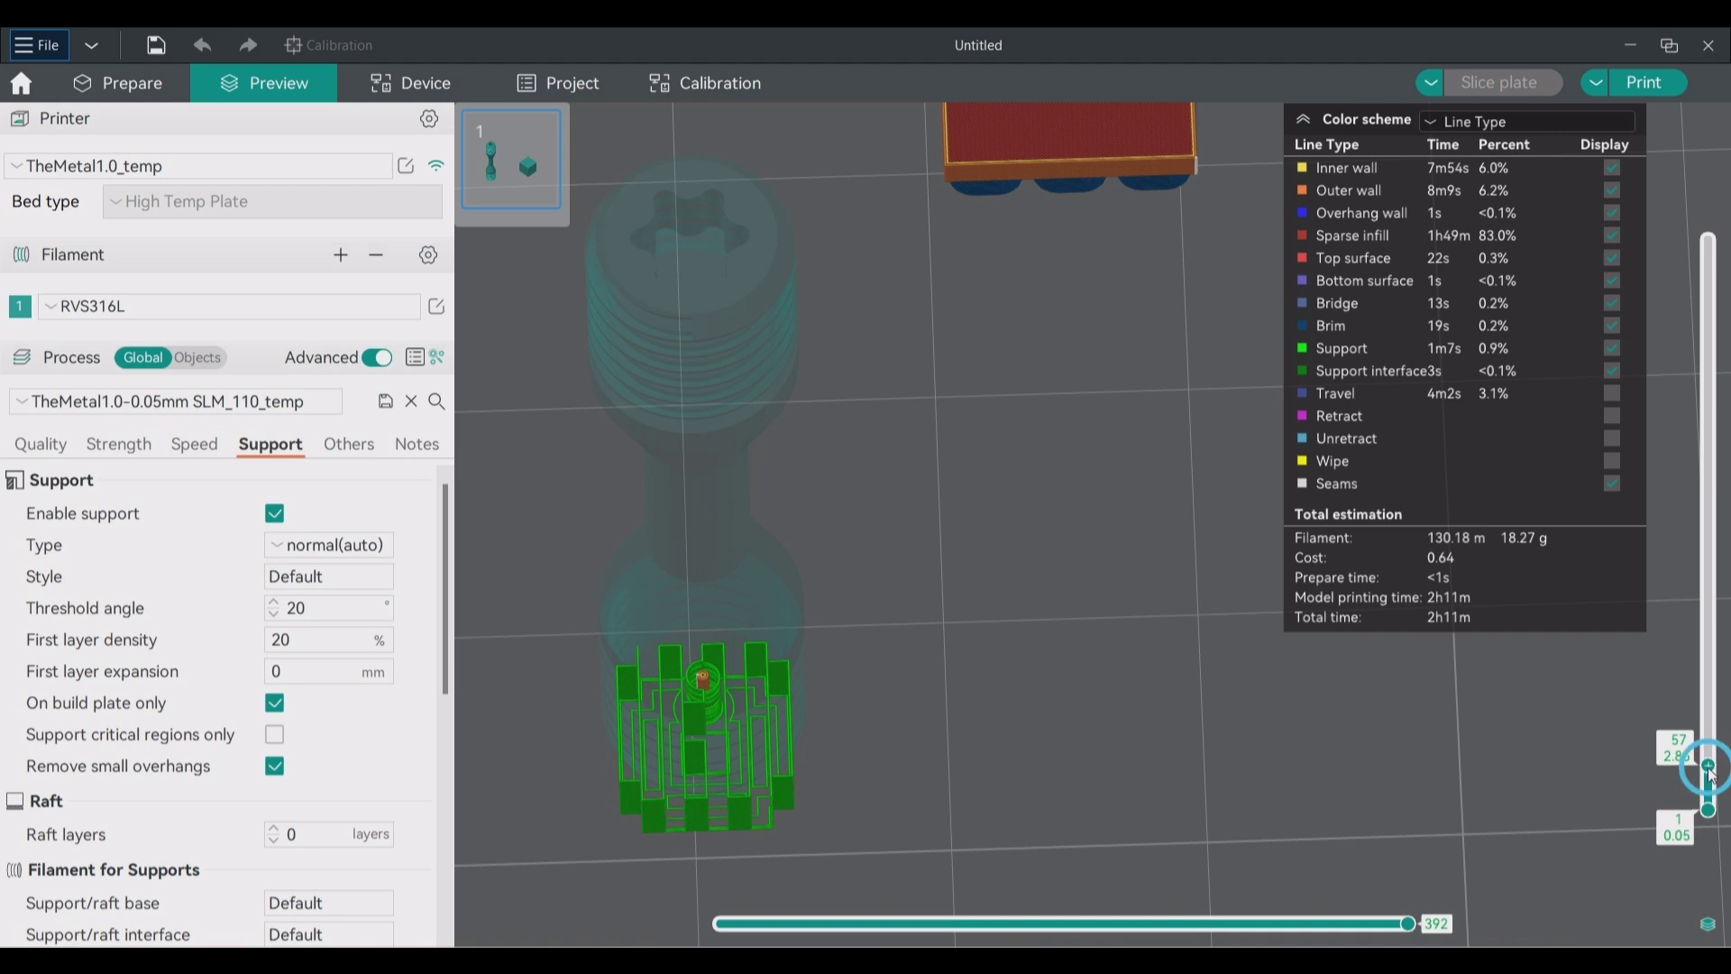
Show layers up to 4.05 mm and angle the view to see the supports from the side.
left_click_drag(1708, 767, 1711, 752)
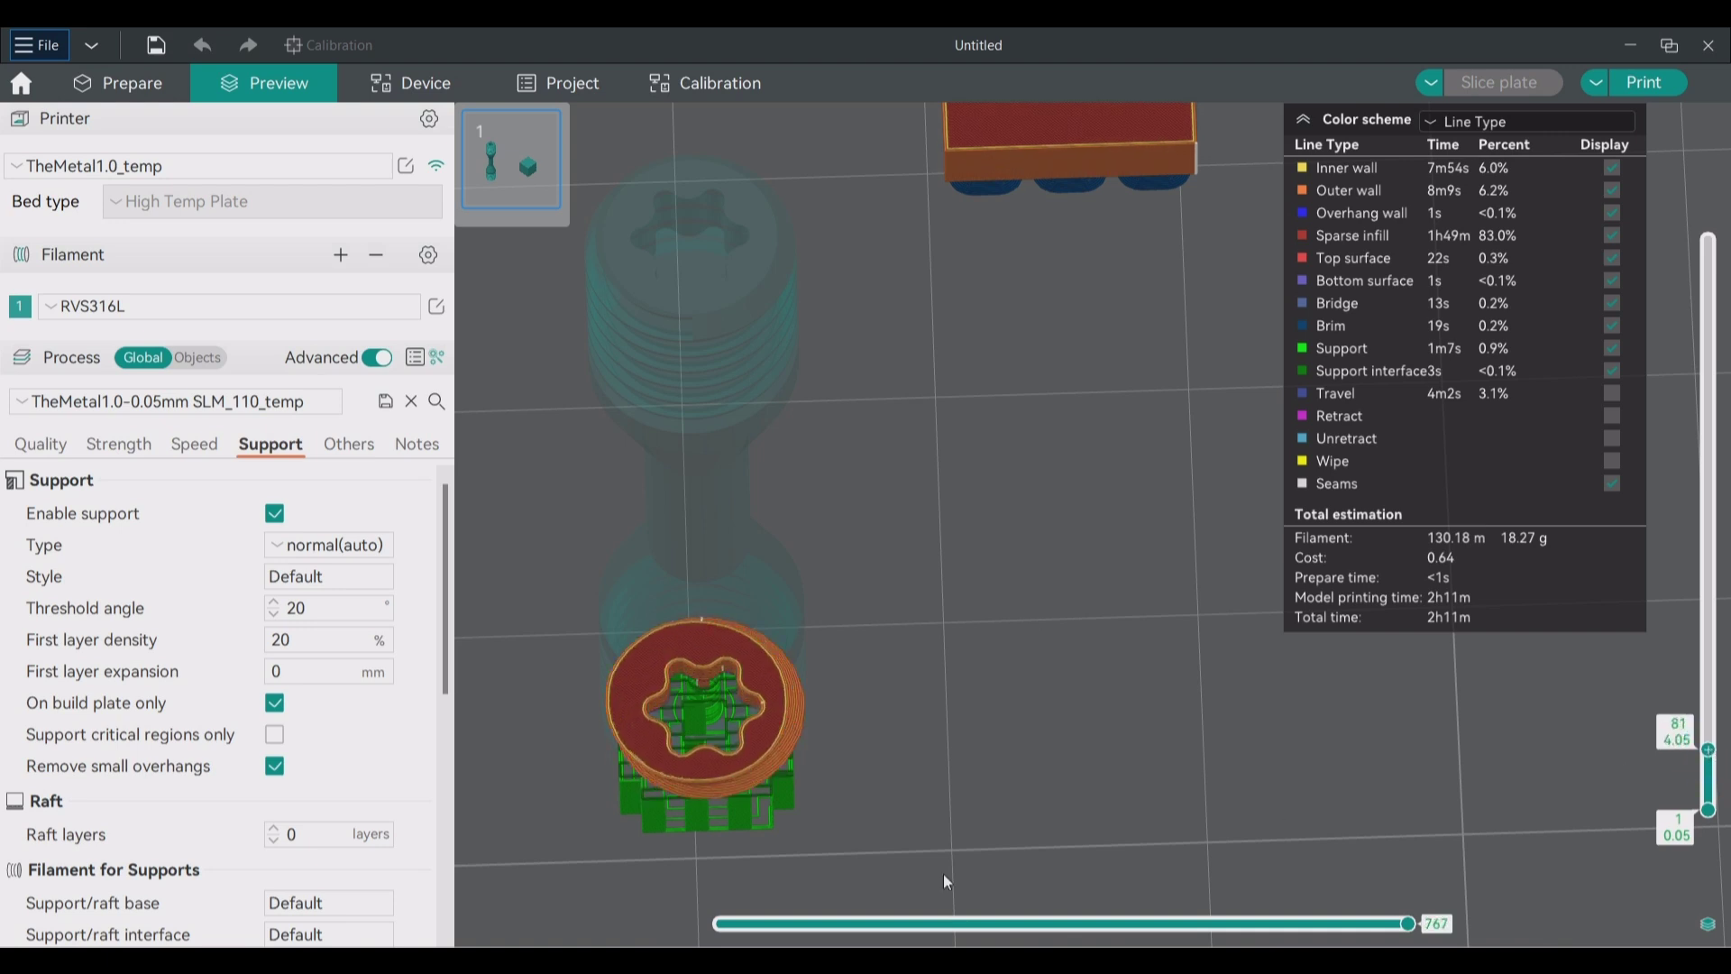
scroll(687, 735, "up", 5)
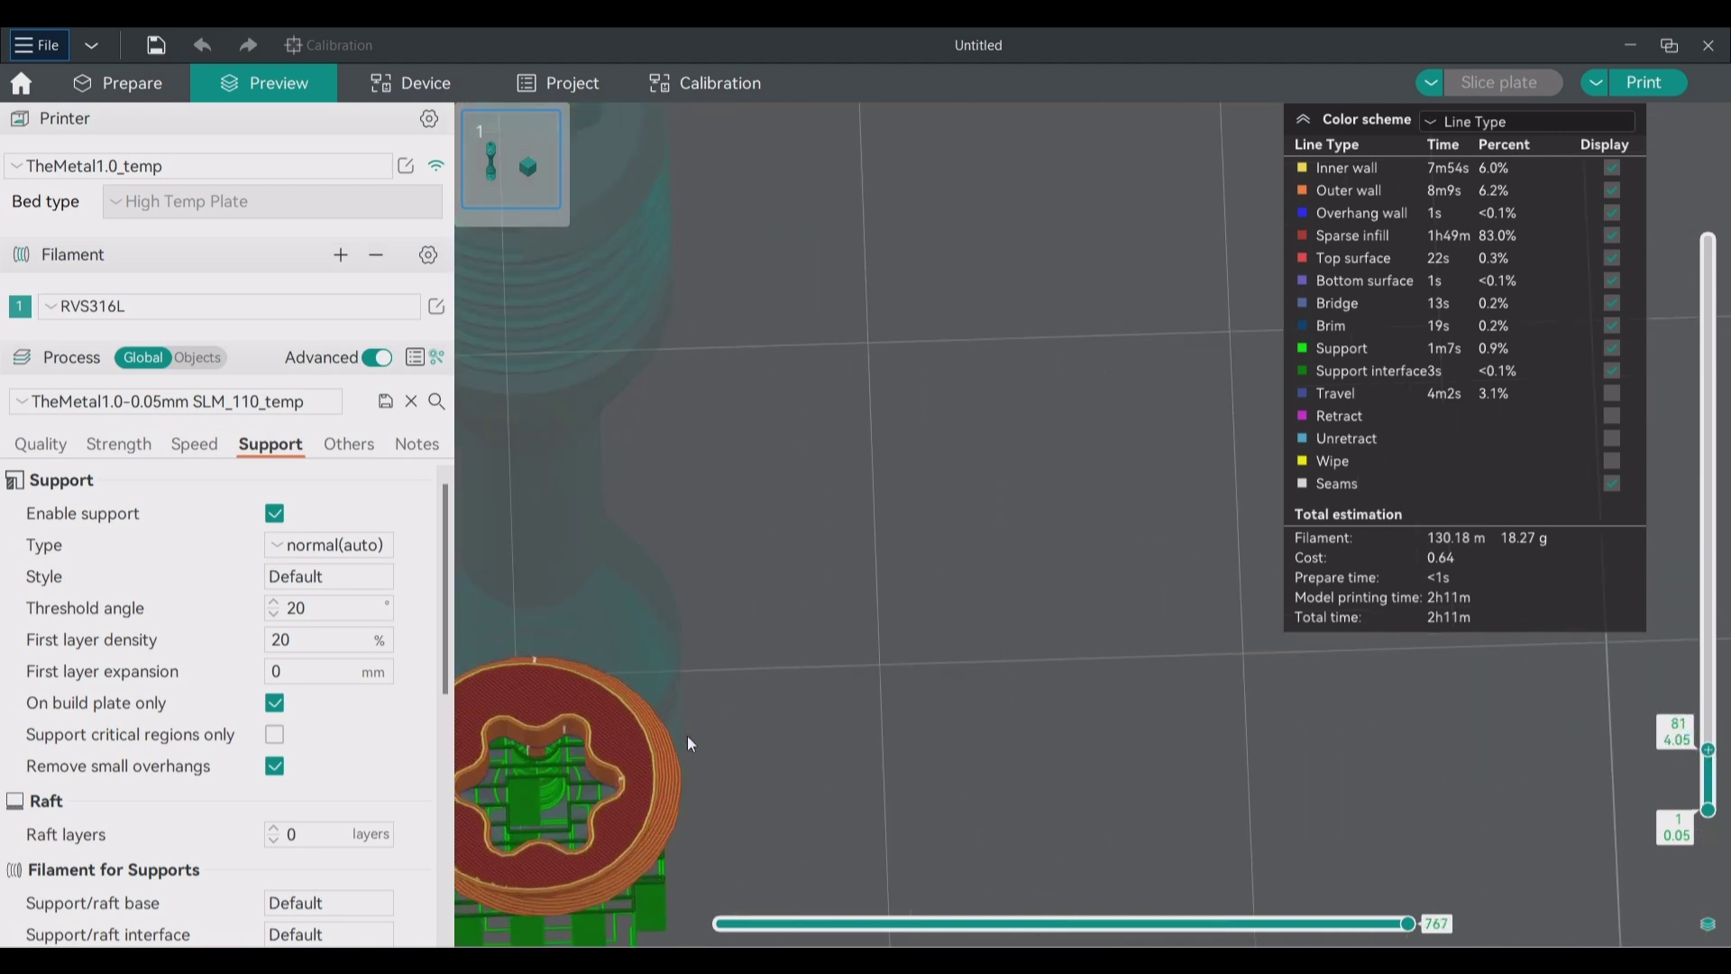
scroll(688, 736, "down", 5)
left_click_drag(568, 727, 623, 690)
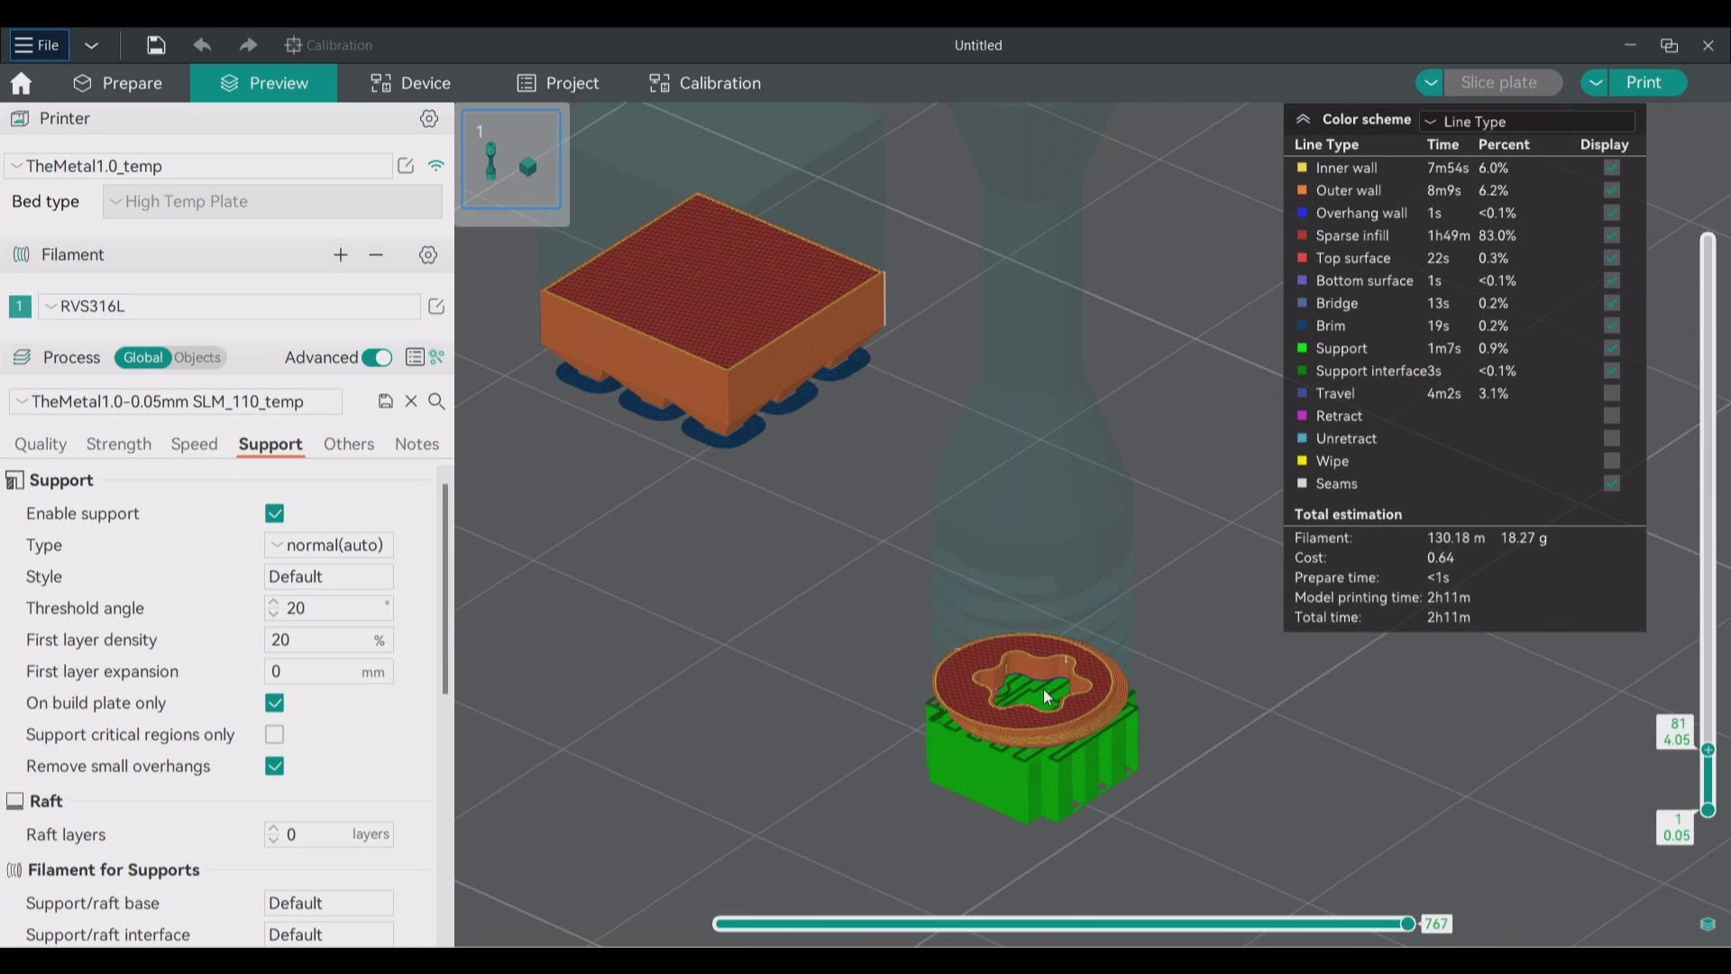
scroll(1043, 689, "up", 5)
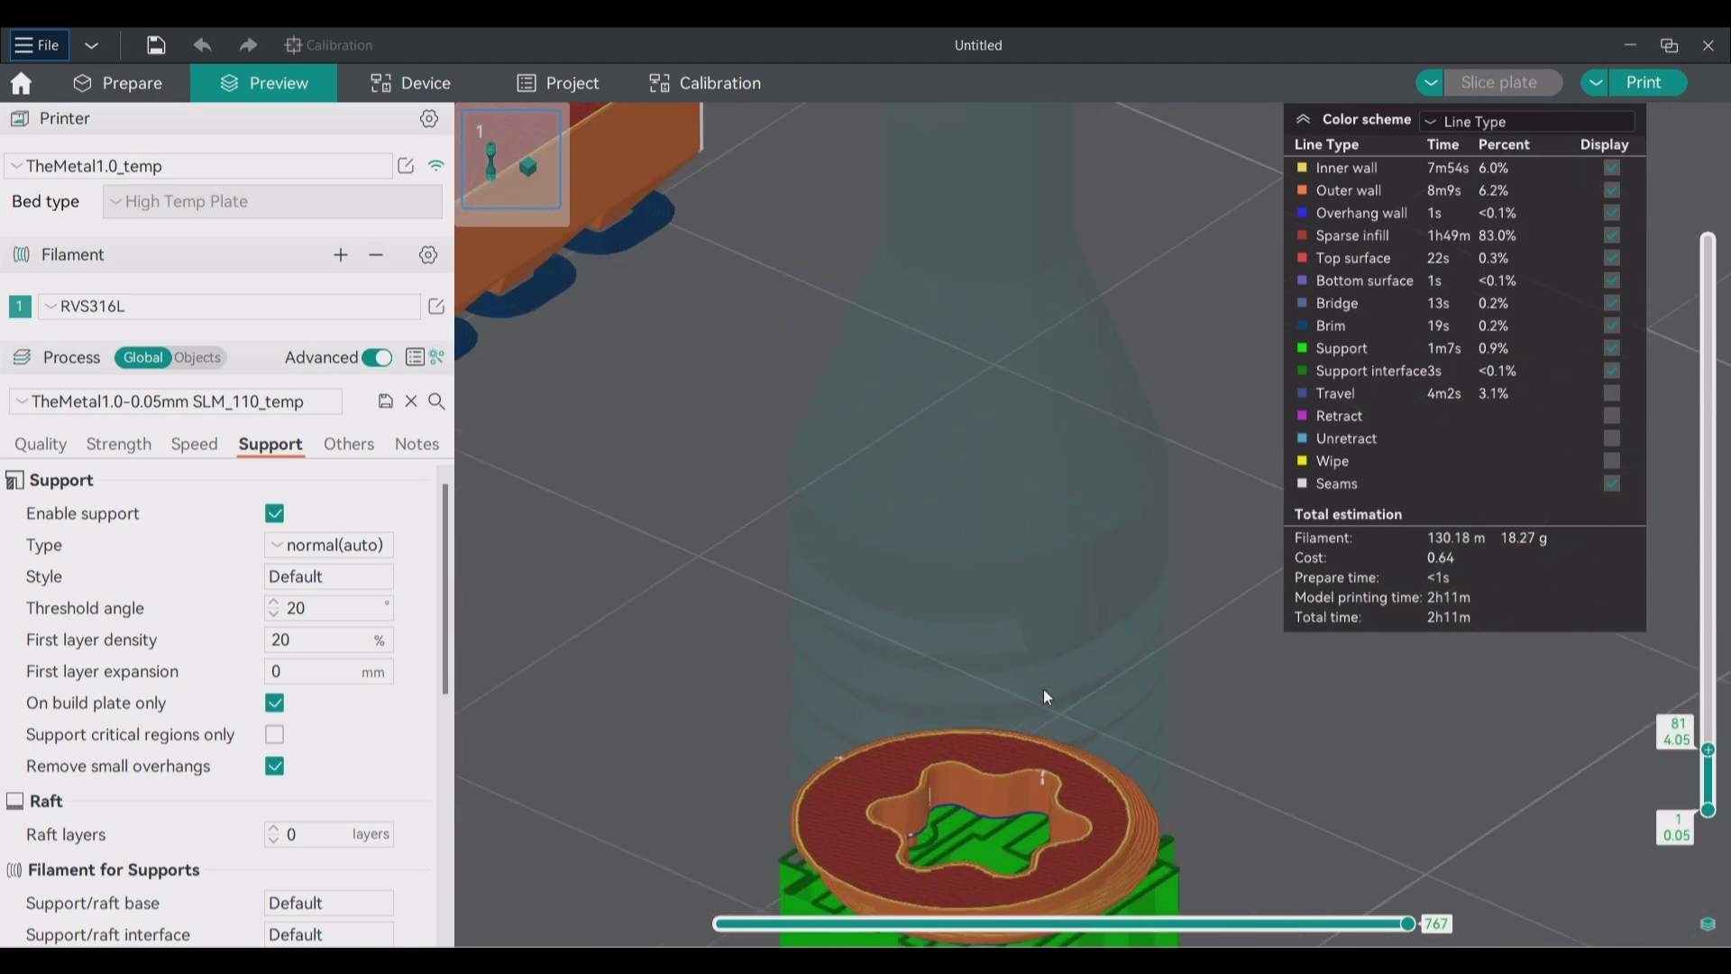
left_click_drag(1176, 662, 963, 453)
scroll(900, 482, "up", 4)
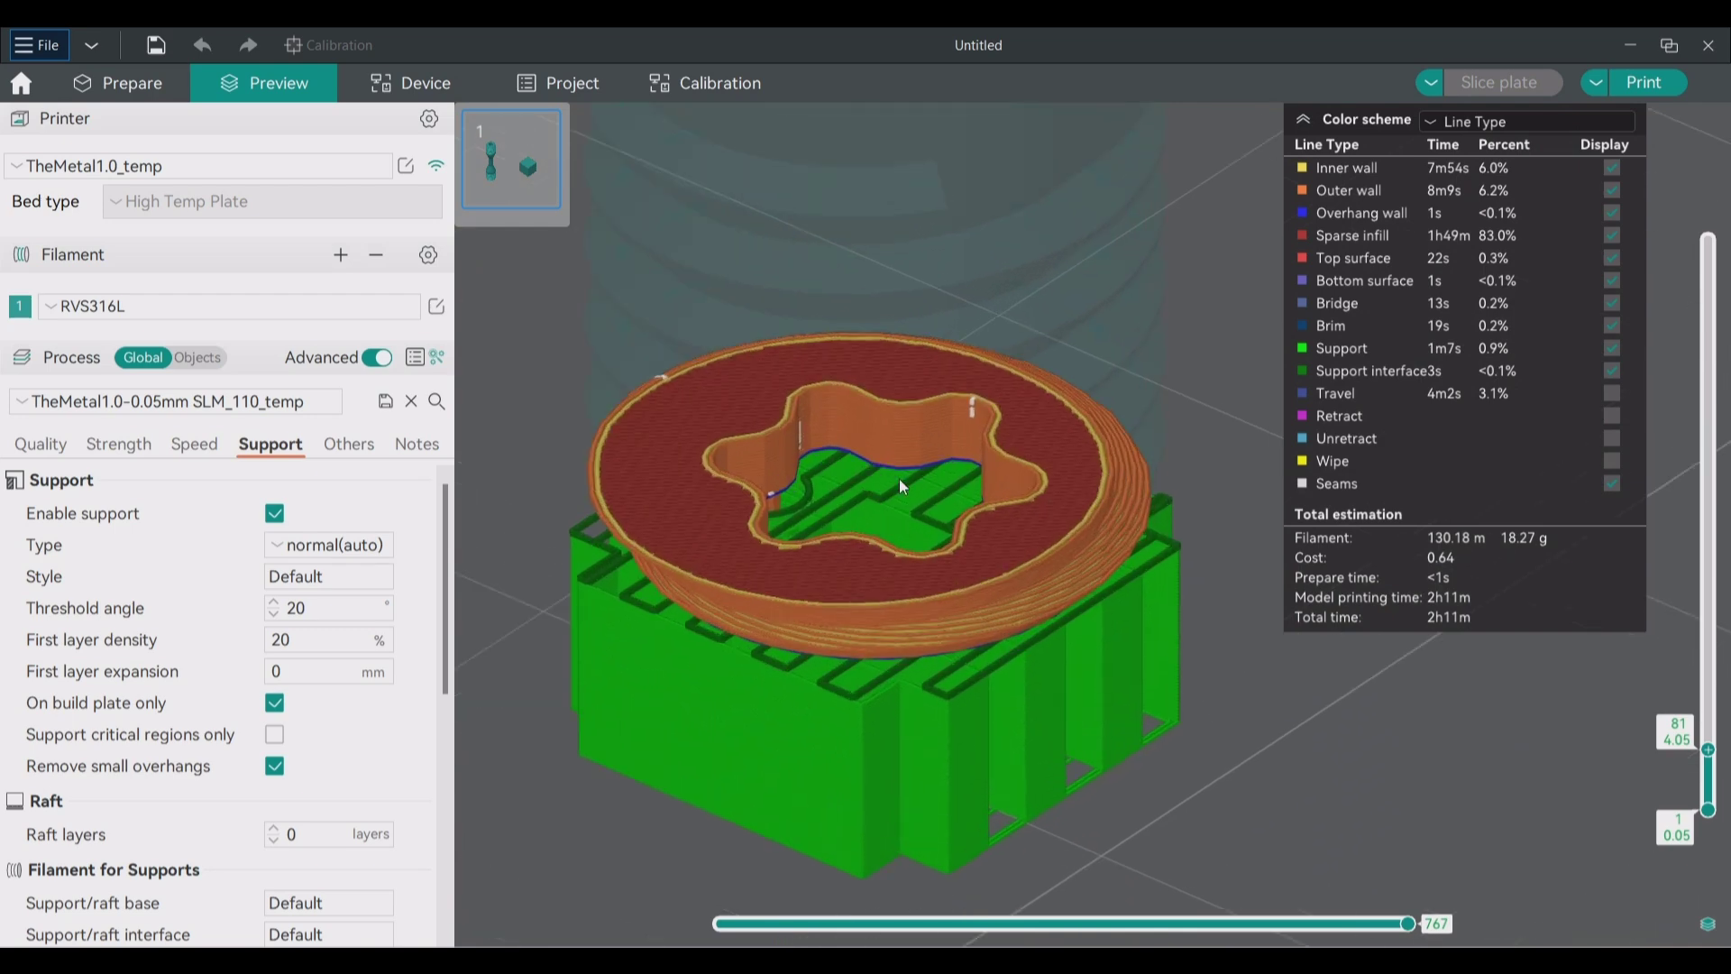
Step the layer preview up through 4.35, 4.75 and 5.20 to 5.35 mm.
key("Up")
key("Up")
key("Up")
key("Up")
key("Up")
key("Up")
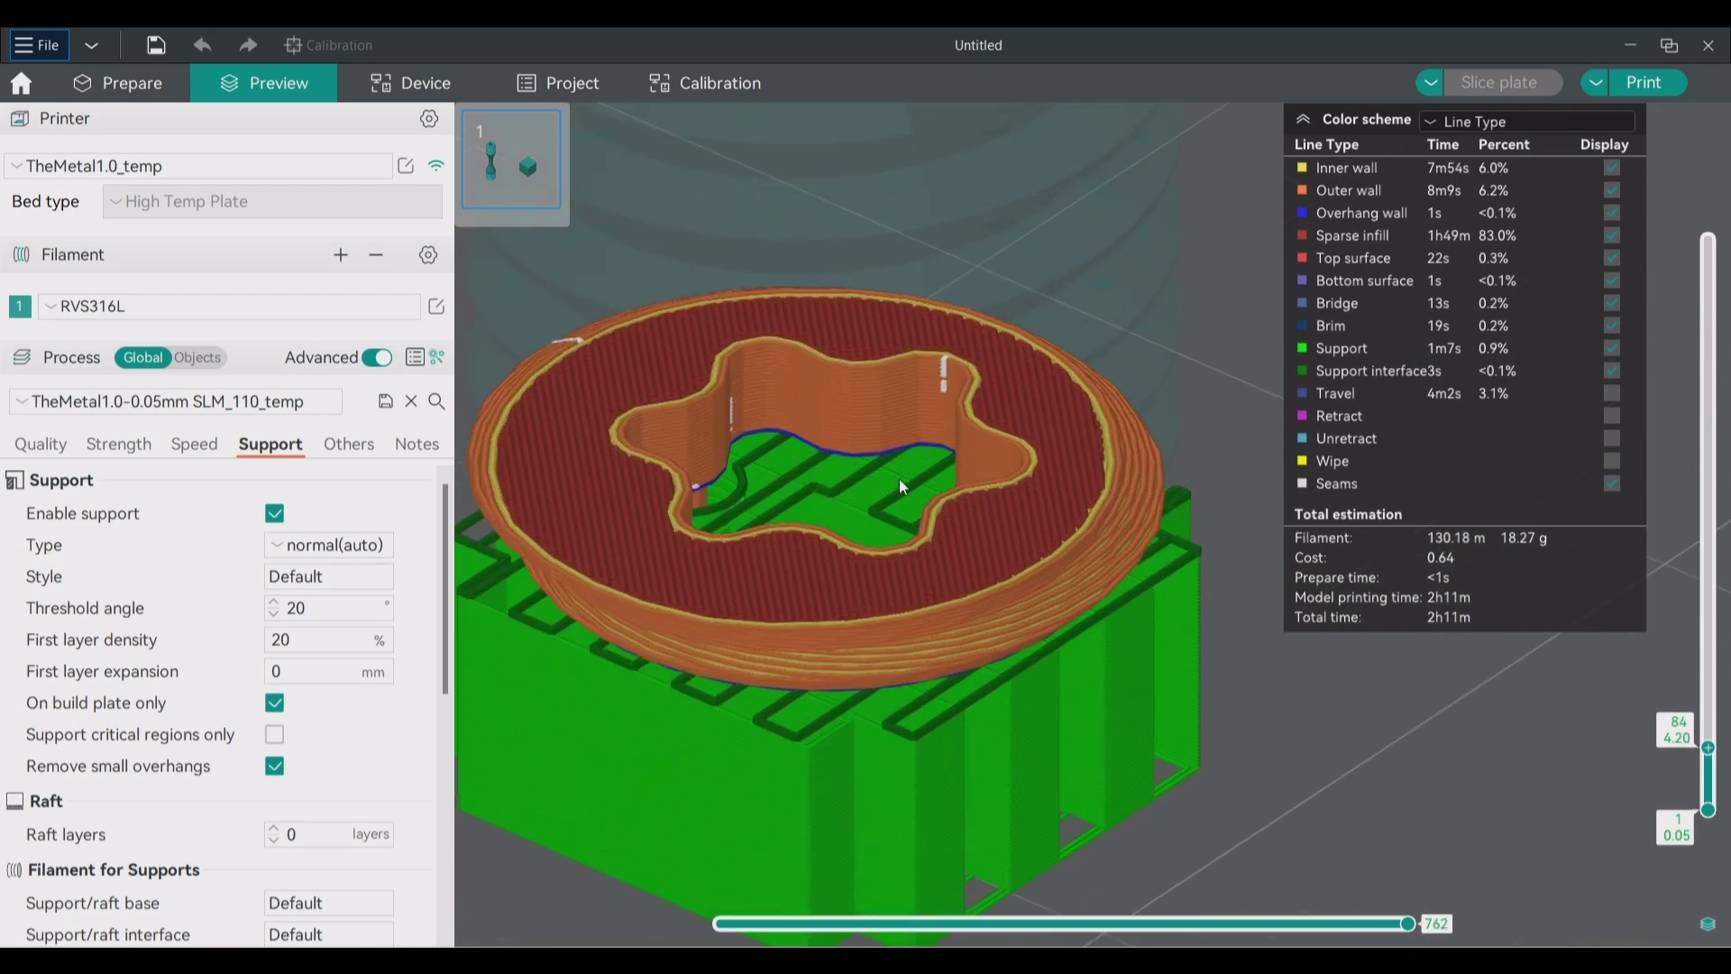
key("Up")
key("Up")
key("Up")
key("Up")
key("Up")
key("Up")
key("Up")
key("Up")
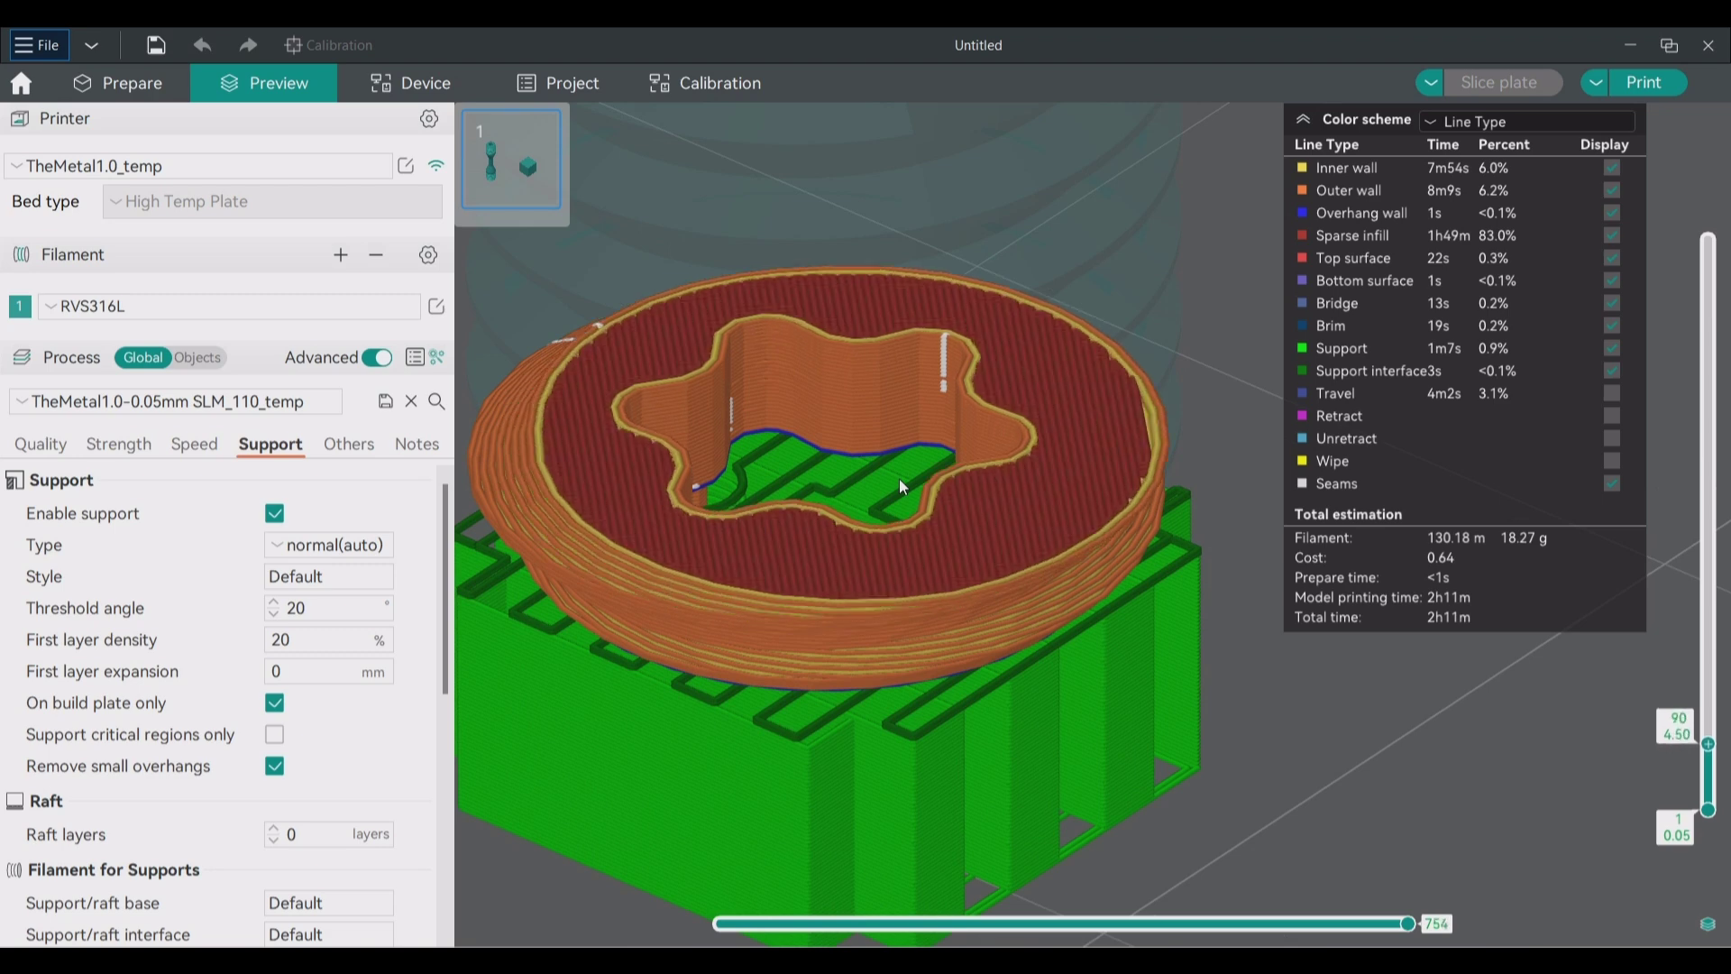
key("Up")
key("Up")
key("Up")
key("Up")
key("Up")
key("Up")
key("Up")
key("Up")
key("Up")
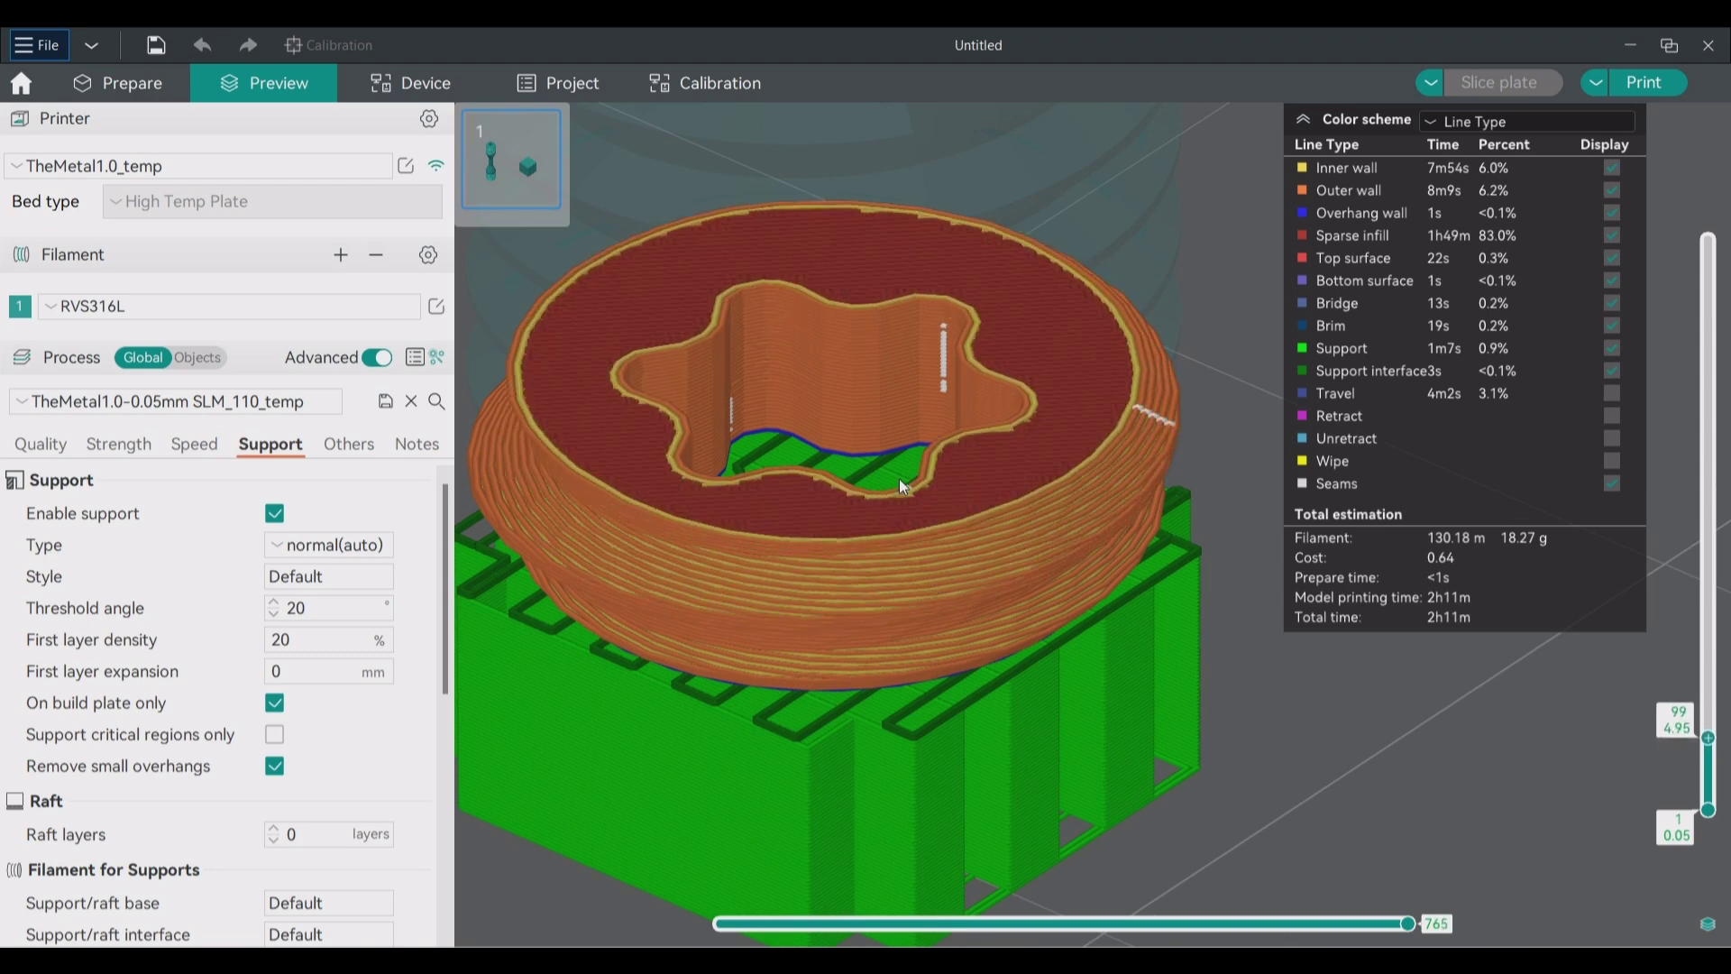
key("Up")
key("Up")
key("Up")
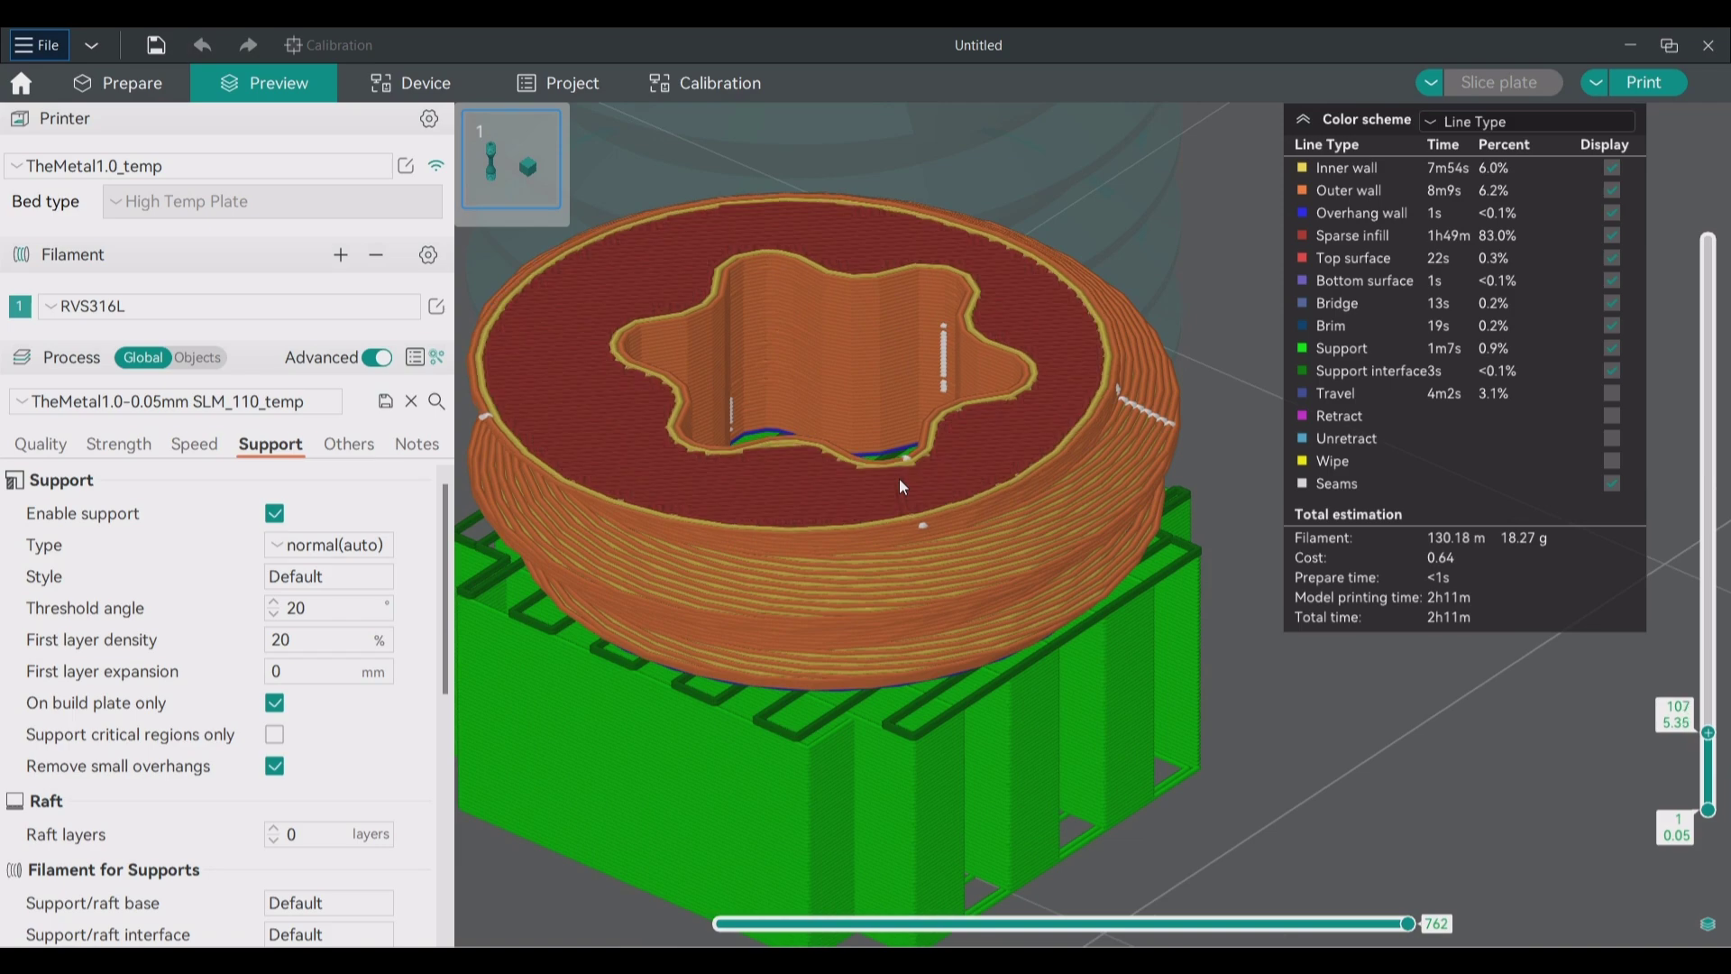
Switch to the 0.05-0.1mm SLM_110_55 process preset and reslice the plate.
left_click(247, 408)
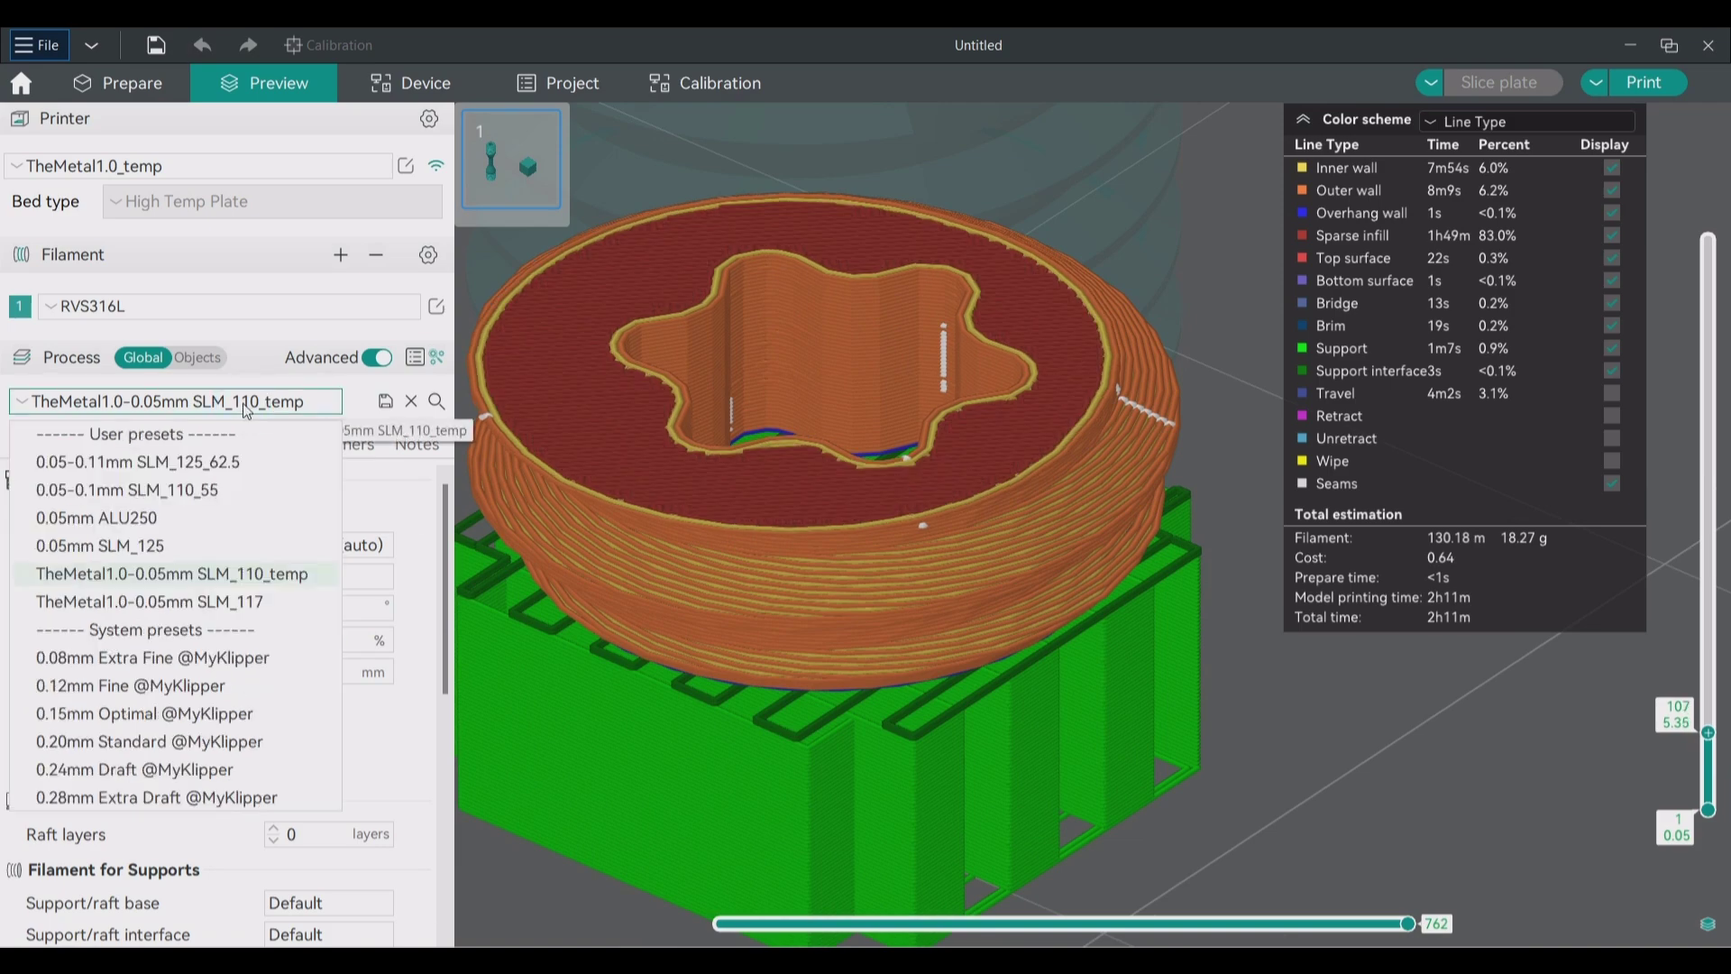
left_click(217, 496)
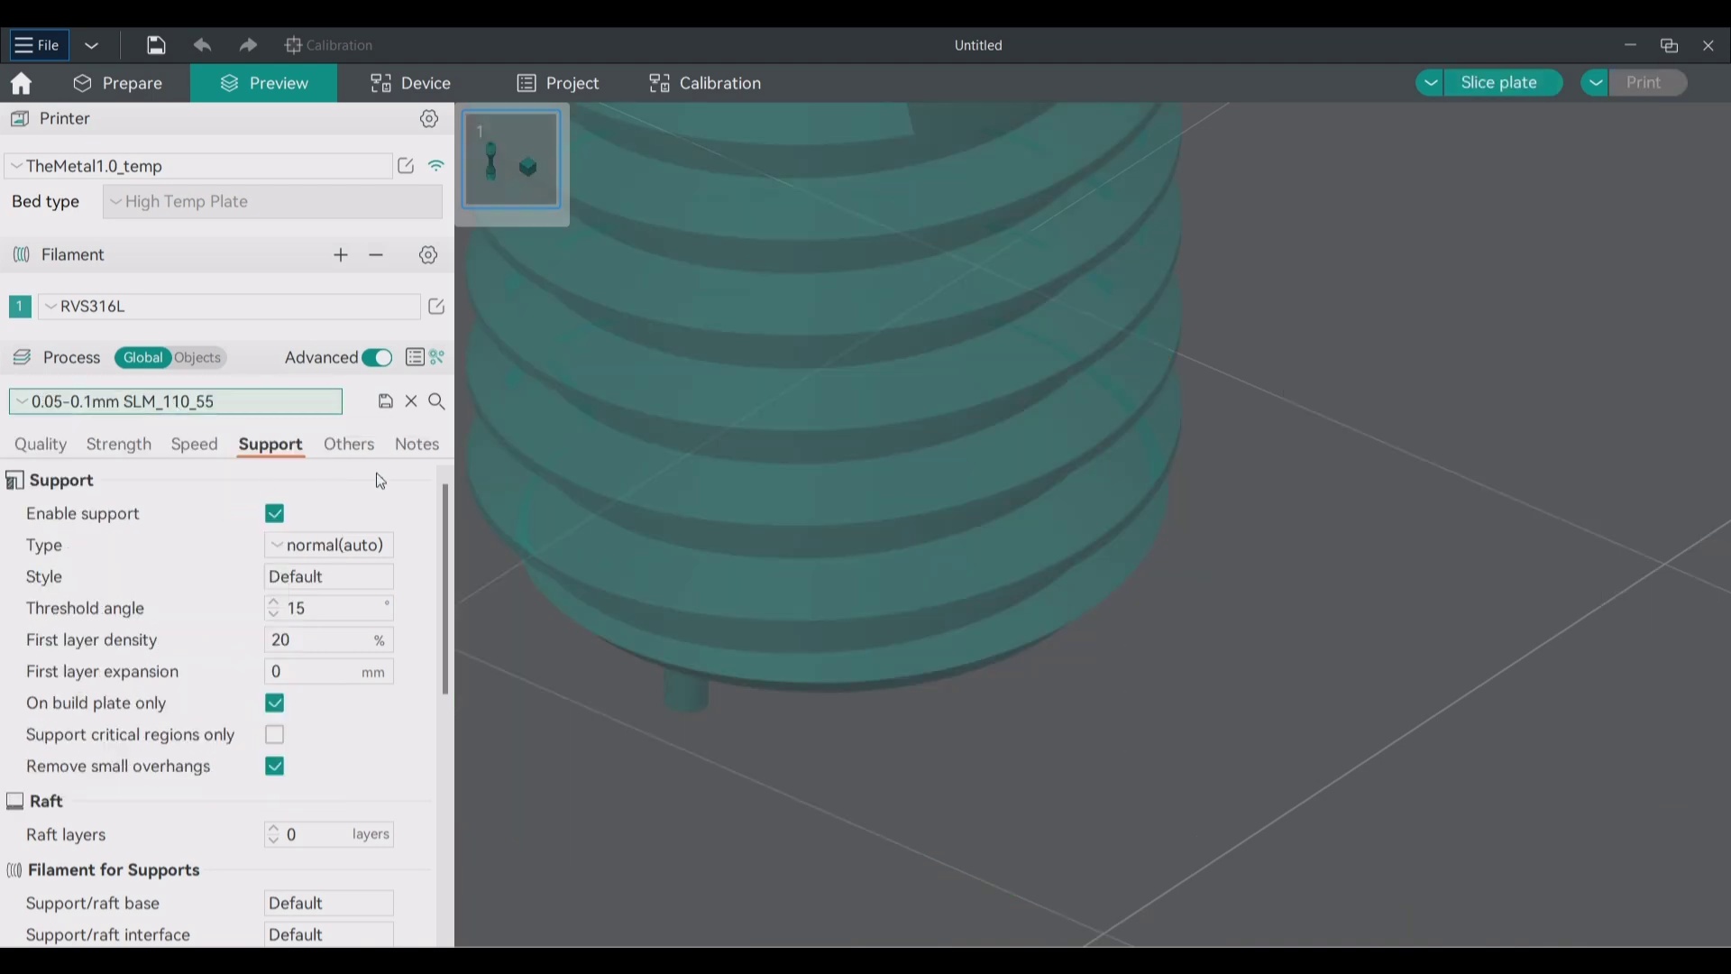
left_click(1499, 84)
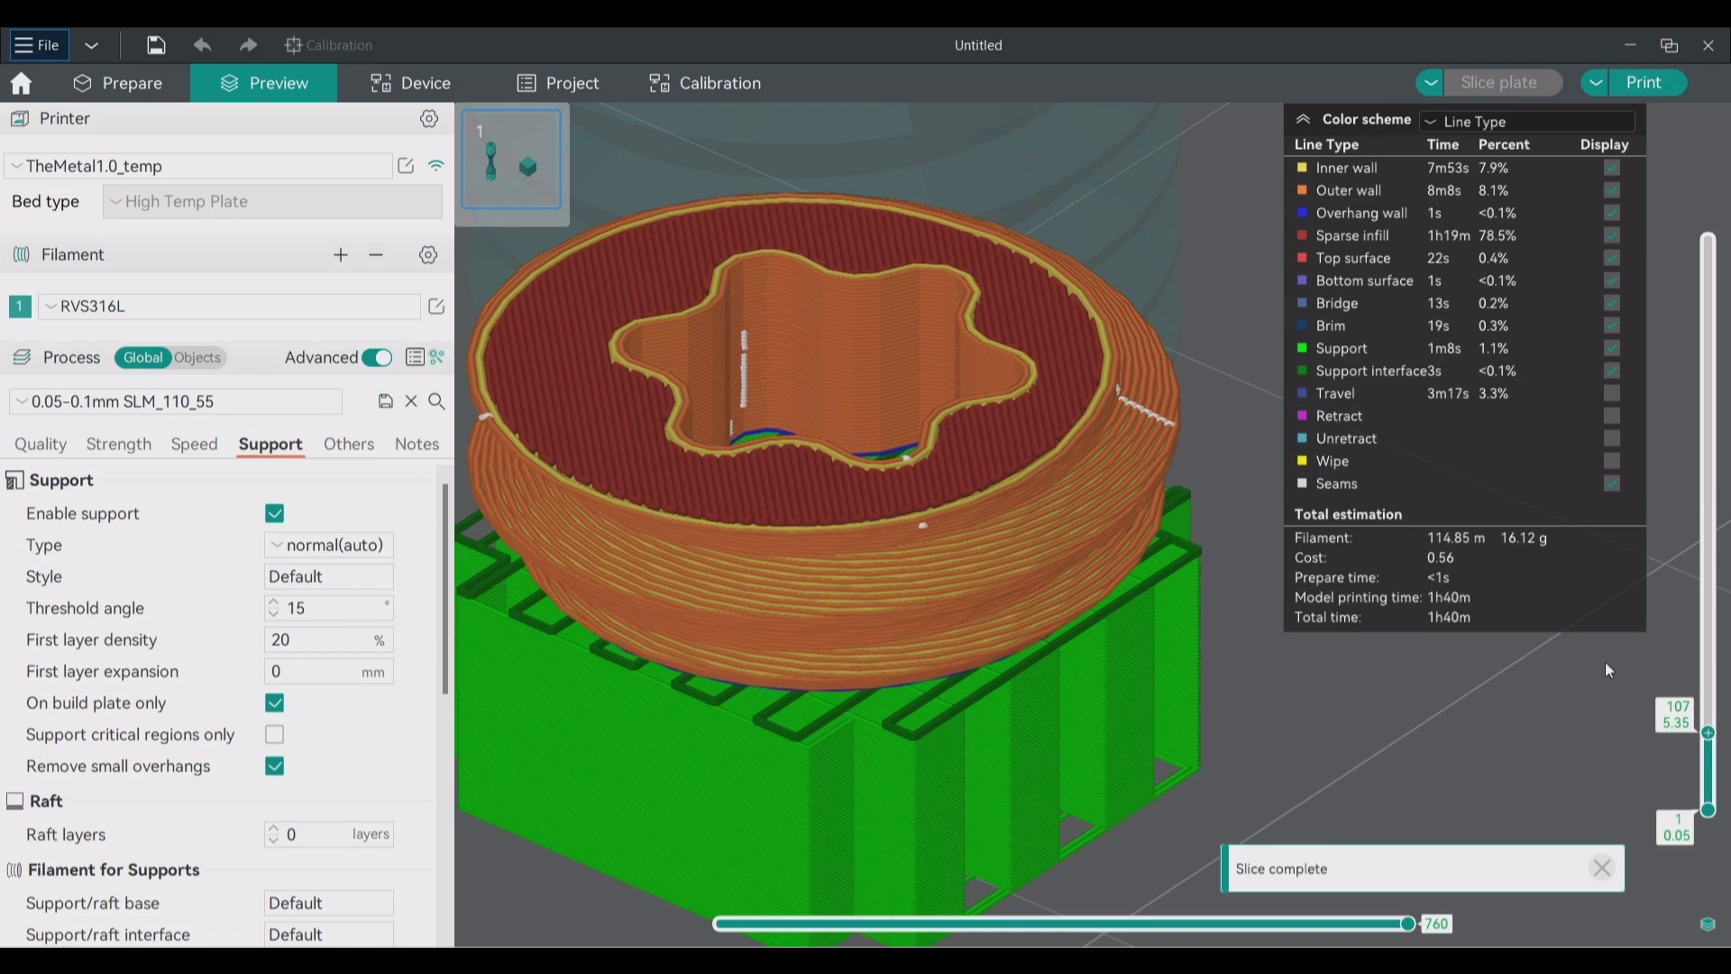
Step the layer preview up from 5.65 mm to 6.35 mm.
key("Up")
key("Up")
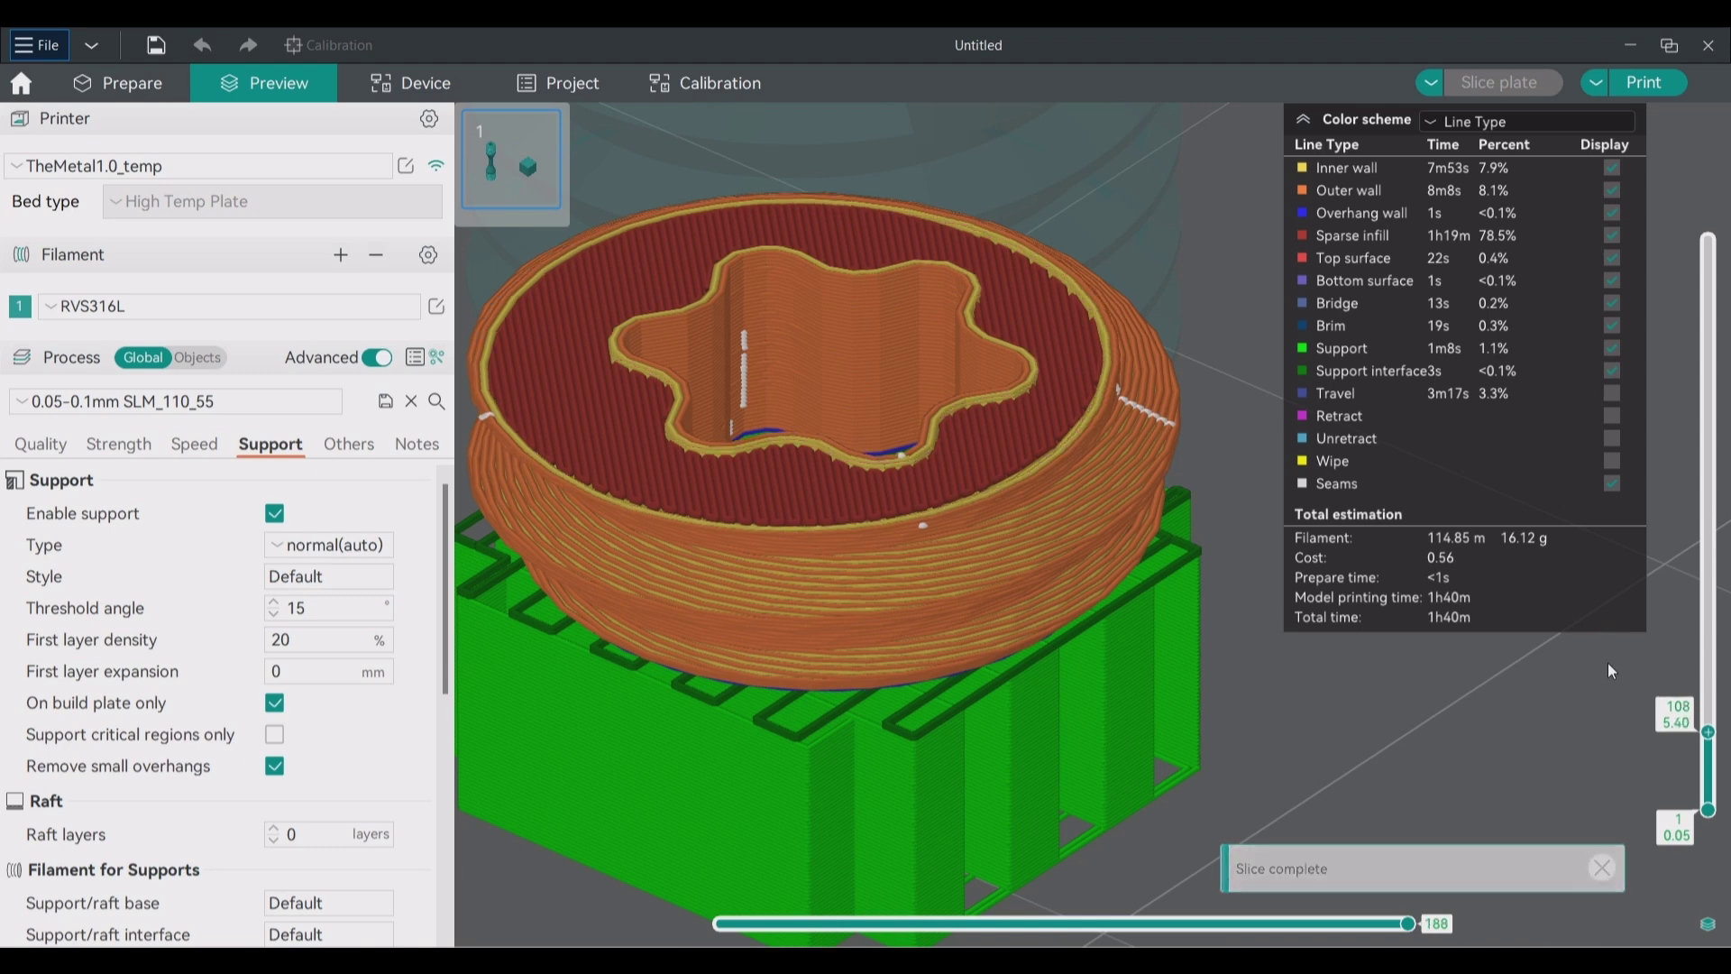
key("Up")
key("Up")
key("Up")
key("Up")
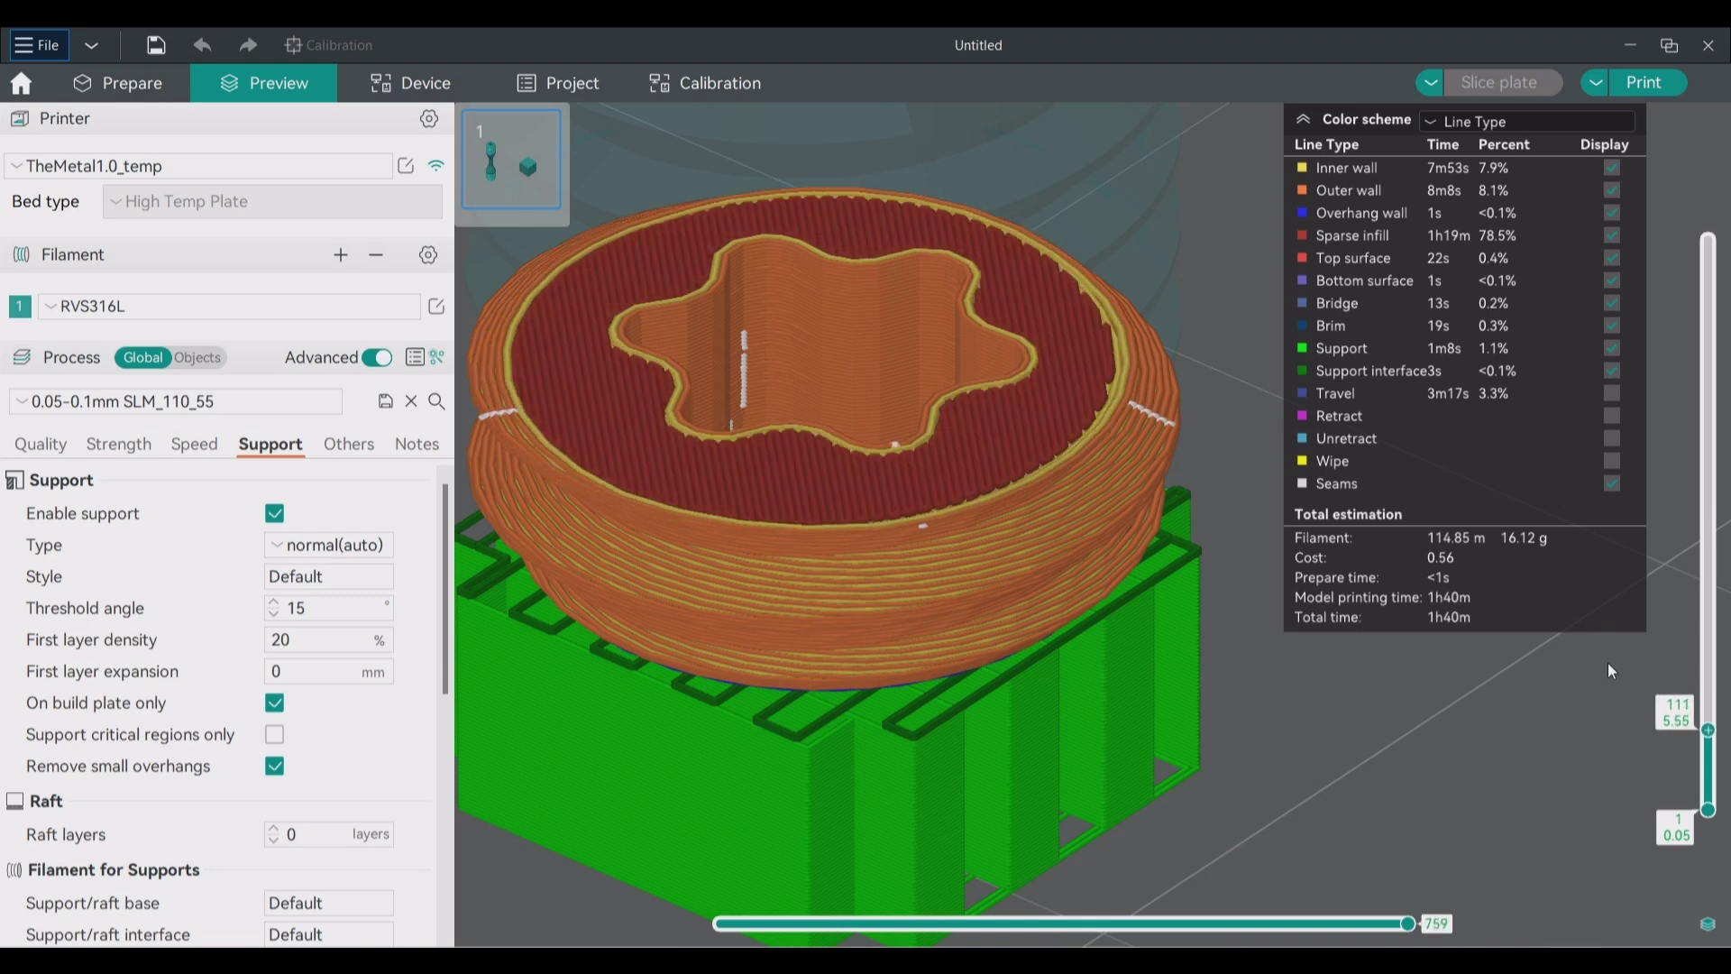
key("Up")
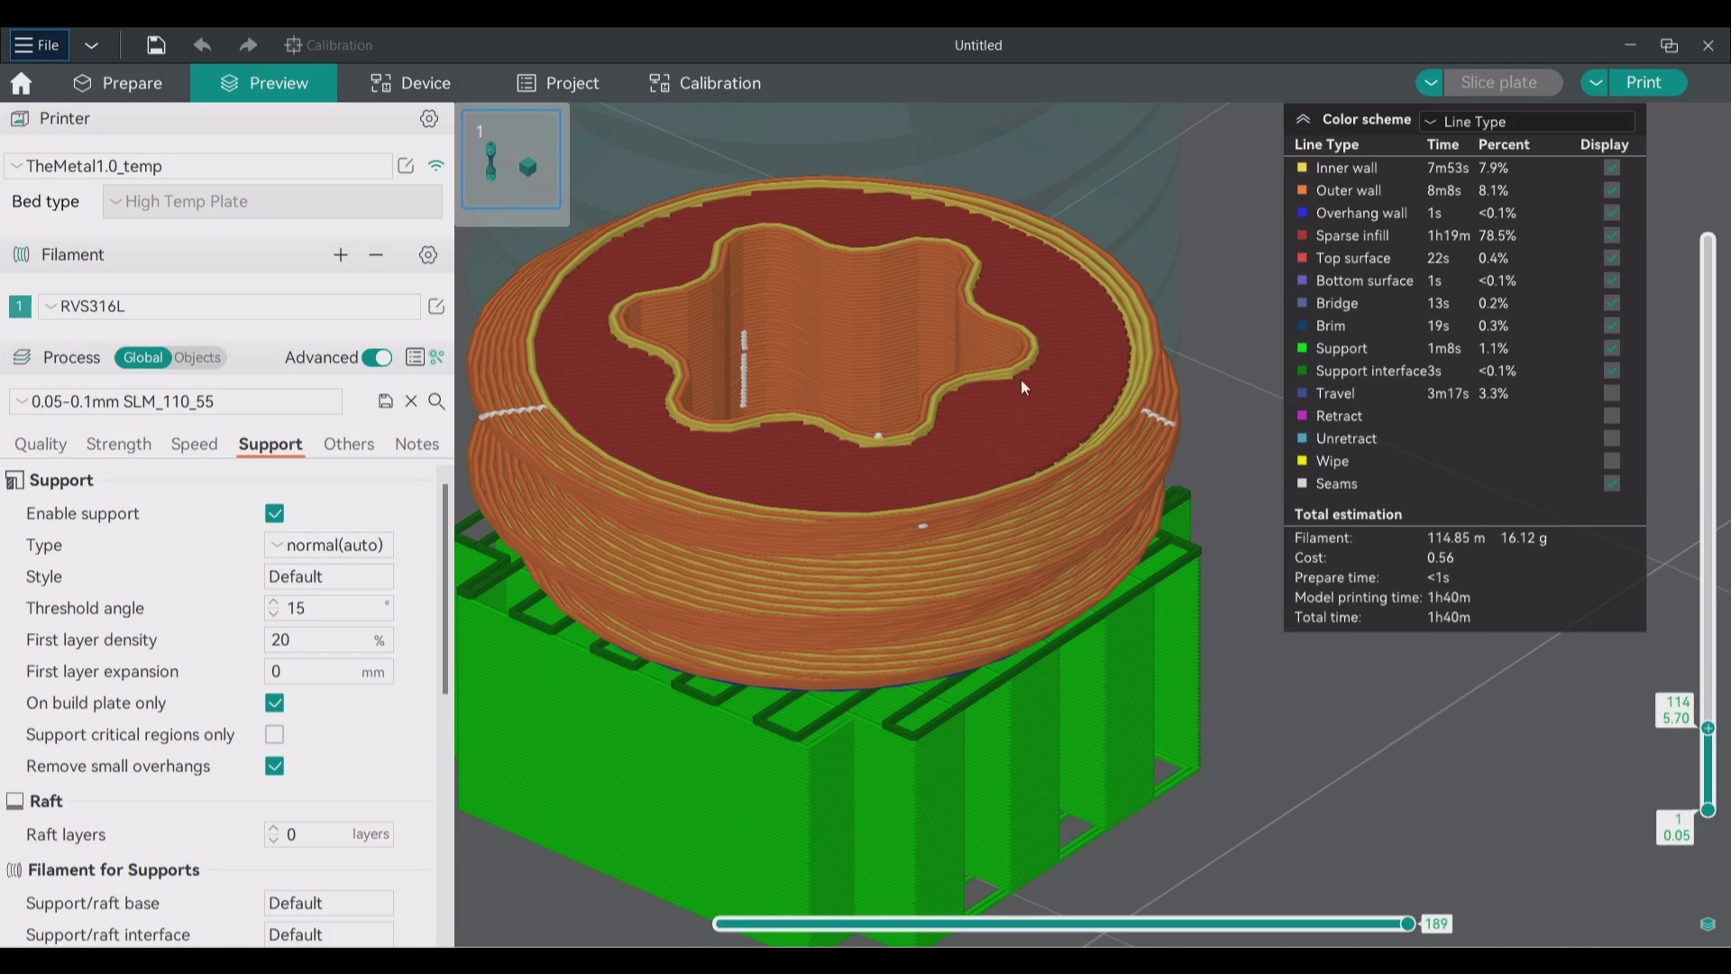
key("Up")
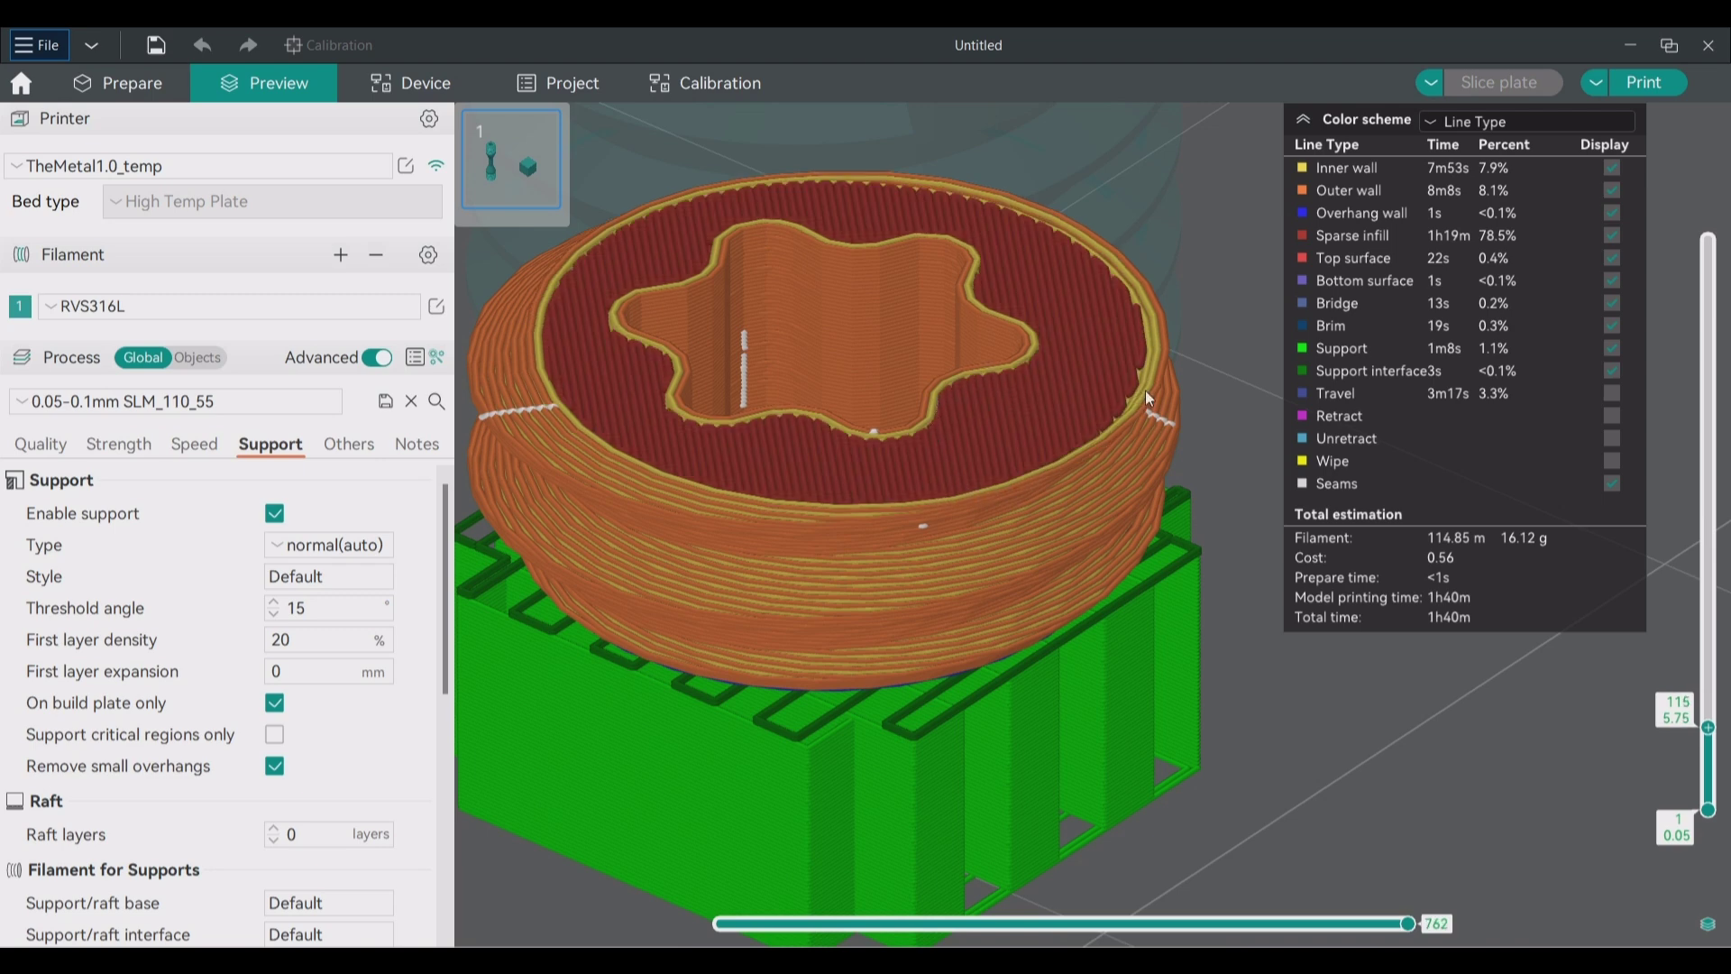
key("Up")
key("Up")
key("Up")
key("Up")
key("Up")
key("Up")
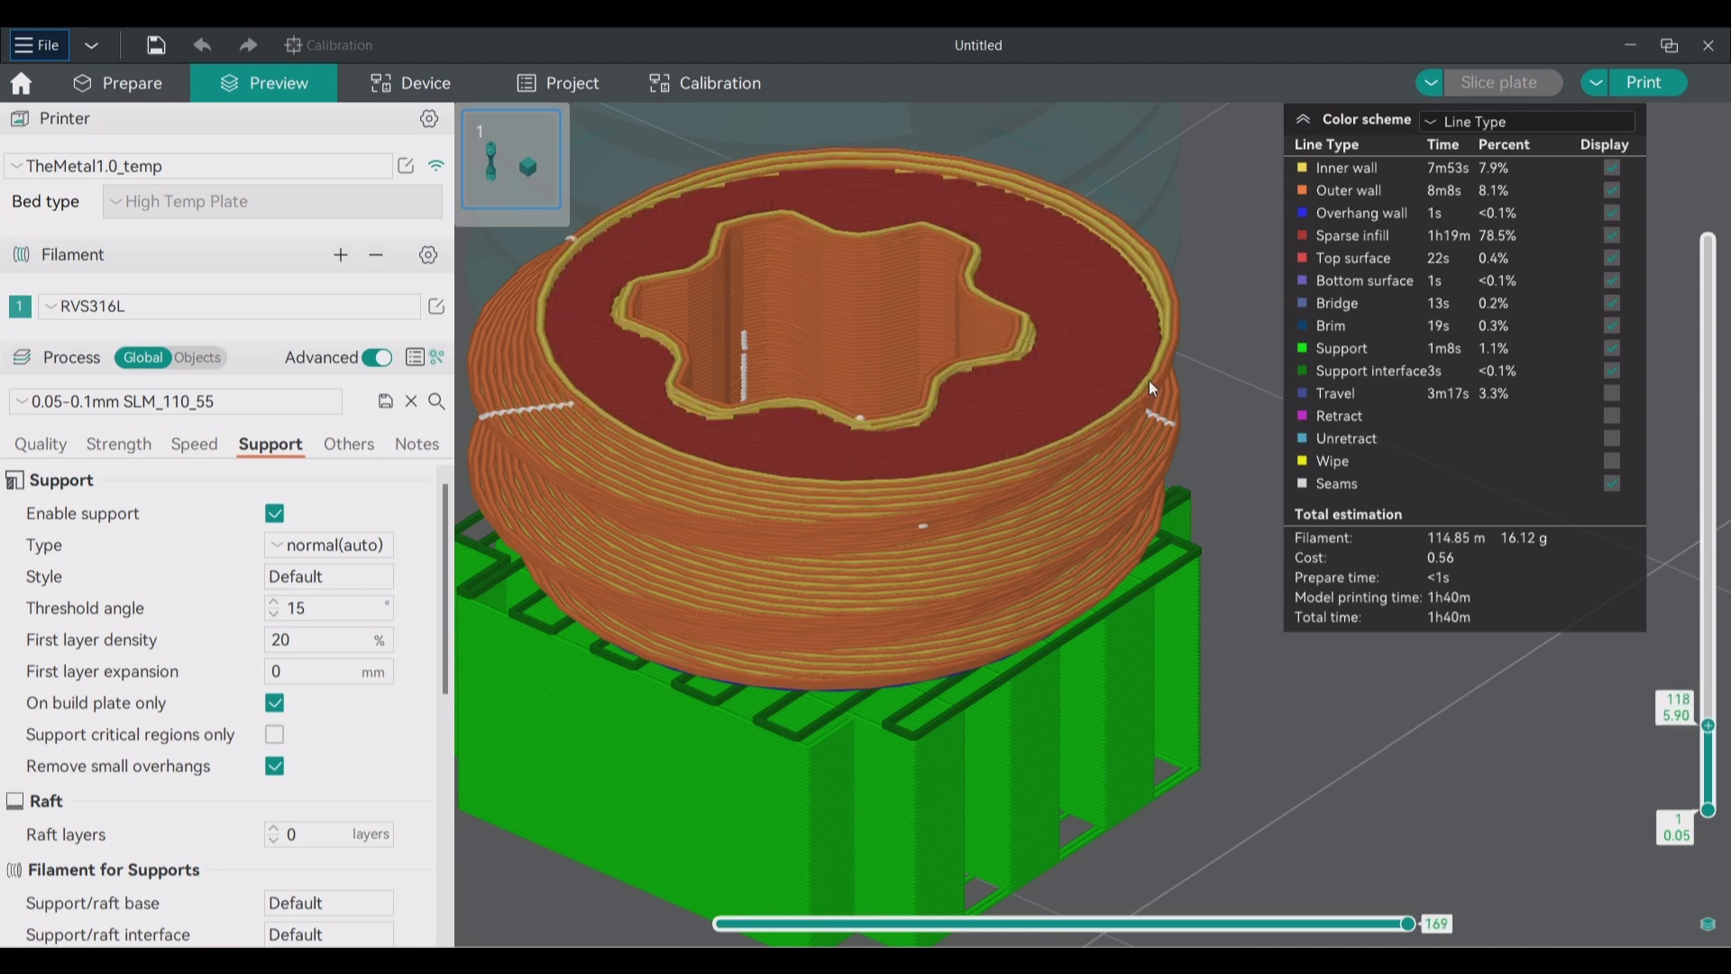
key("Up")
key("Up")
key("Up")
key("Up")
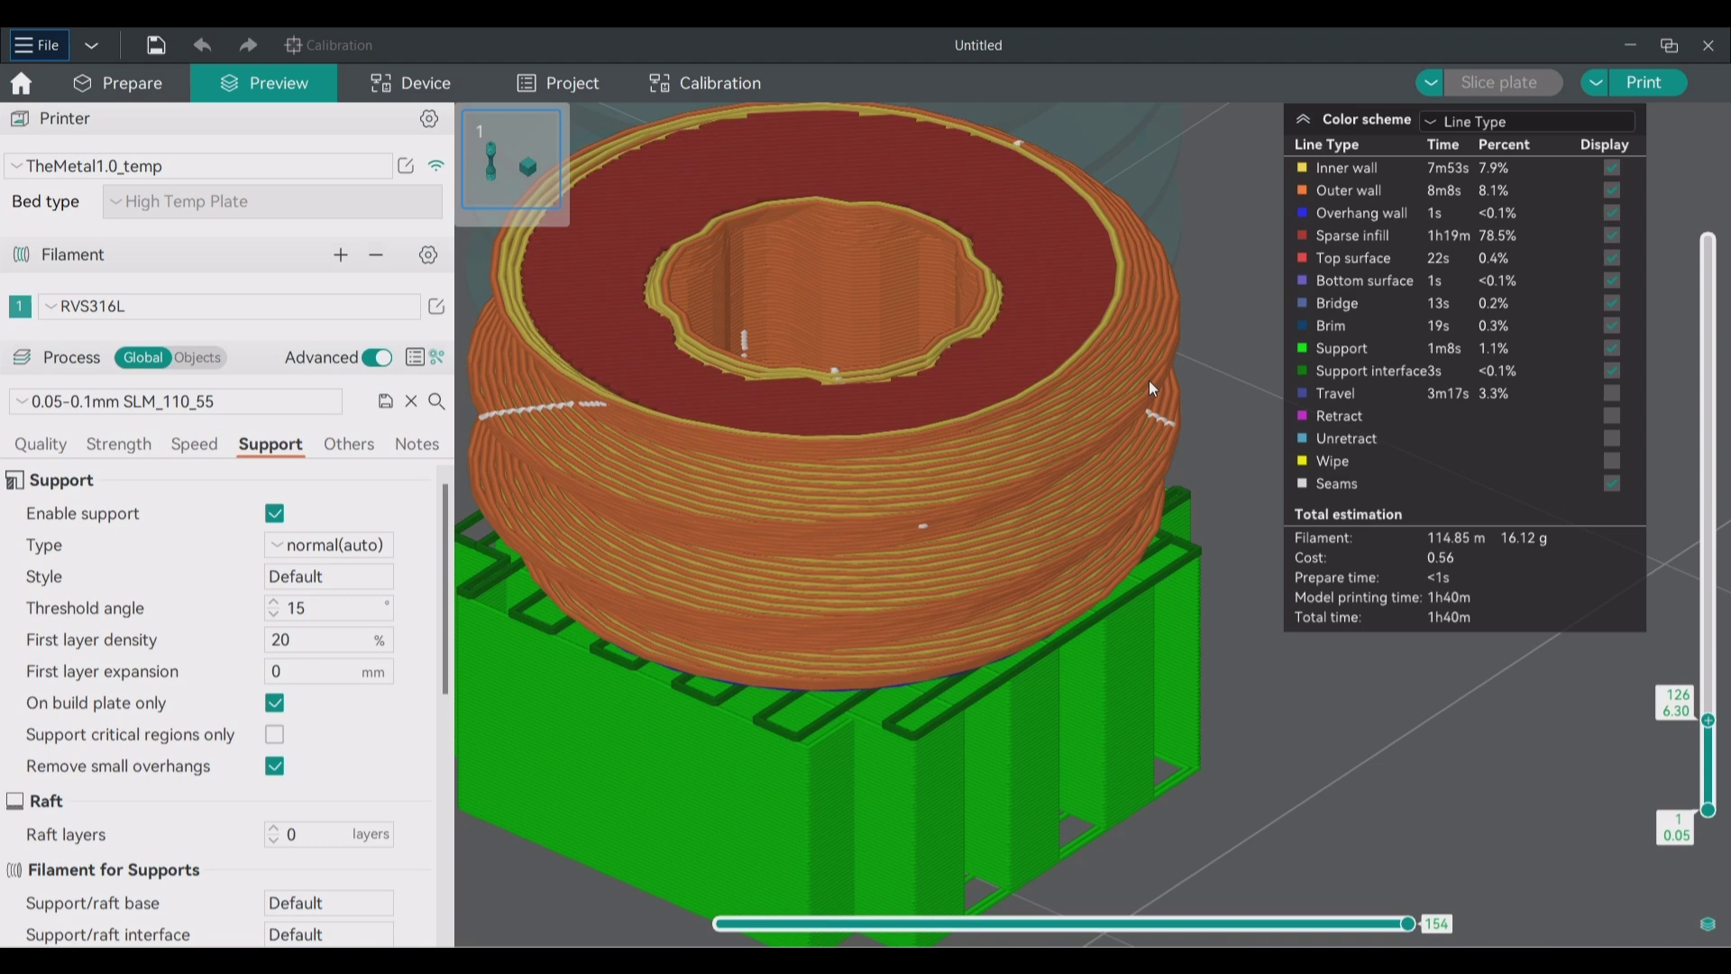
key("Up")
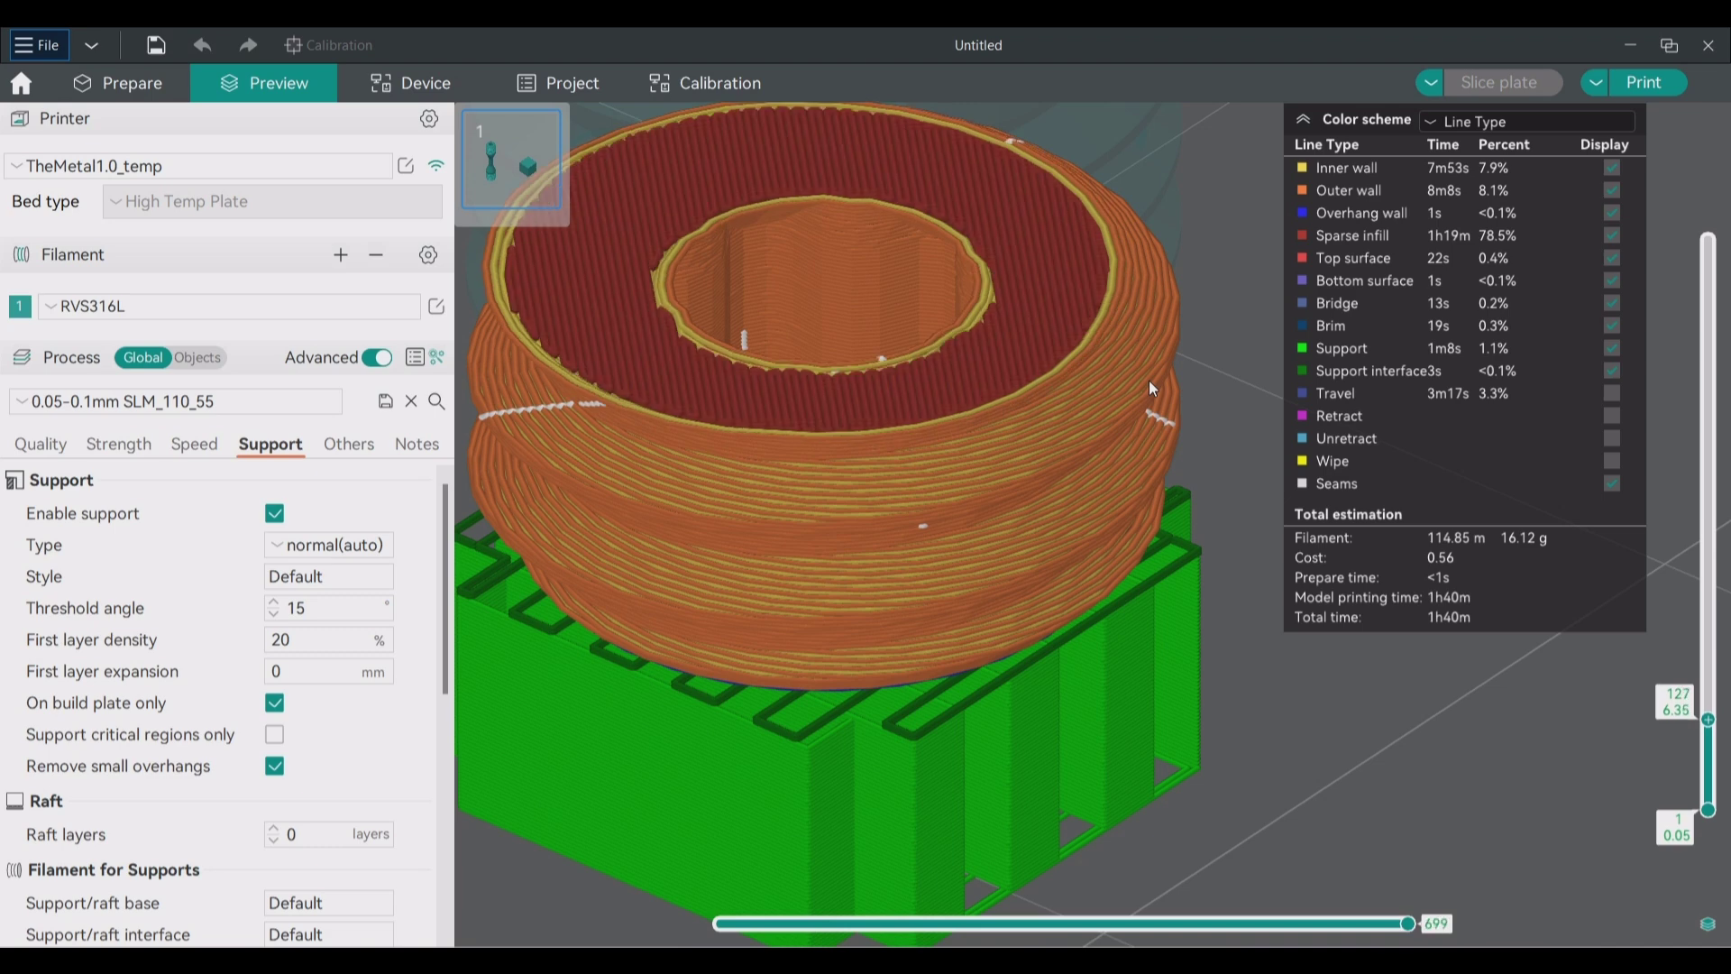
Reselect TheMetal1.0-0.05mm SLM_110_temp and reslice for a 2h11m, 18.27 g estimate.
left_click(231, 407)
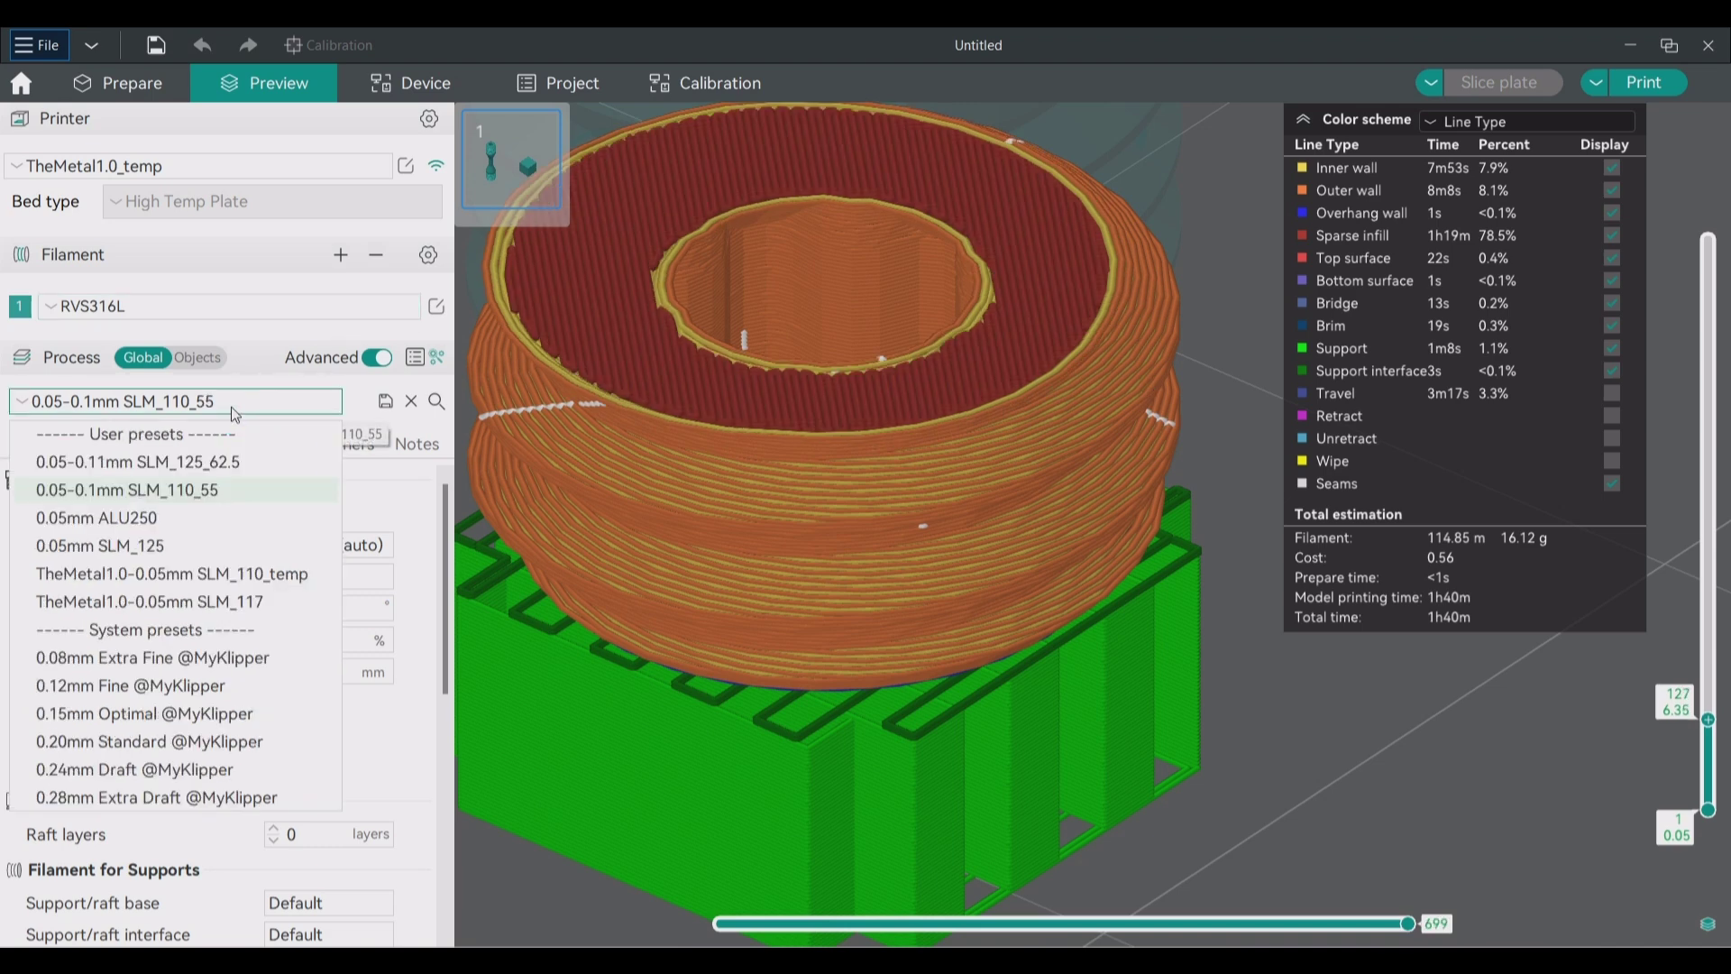
left_click(216, 577)
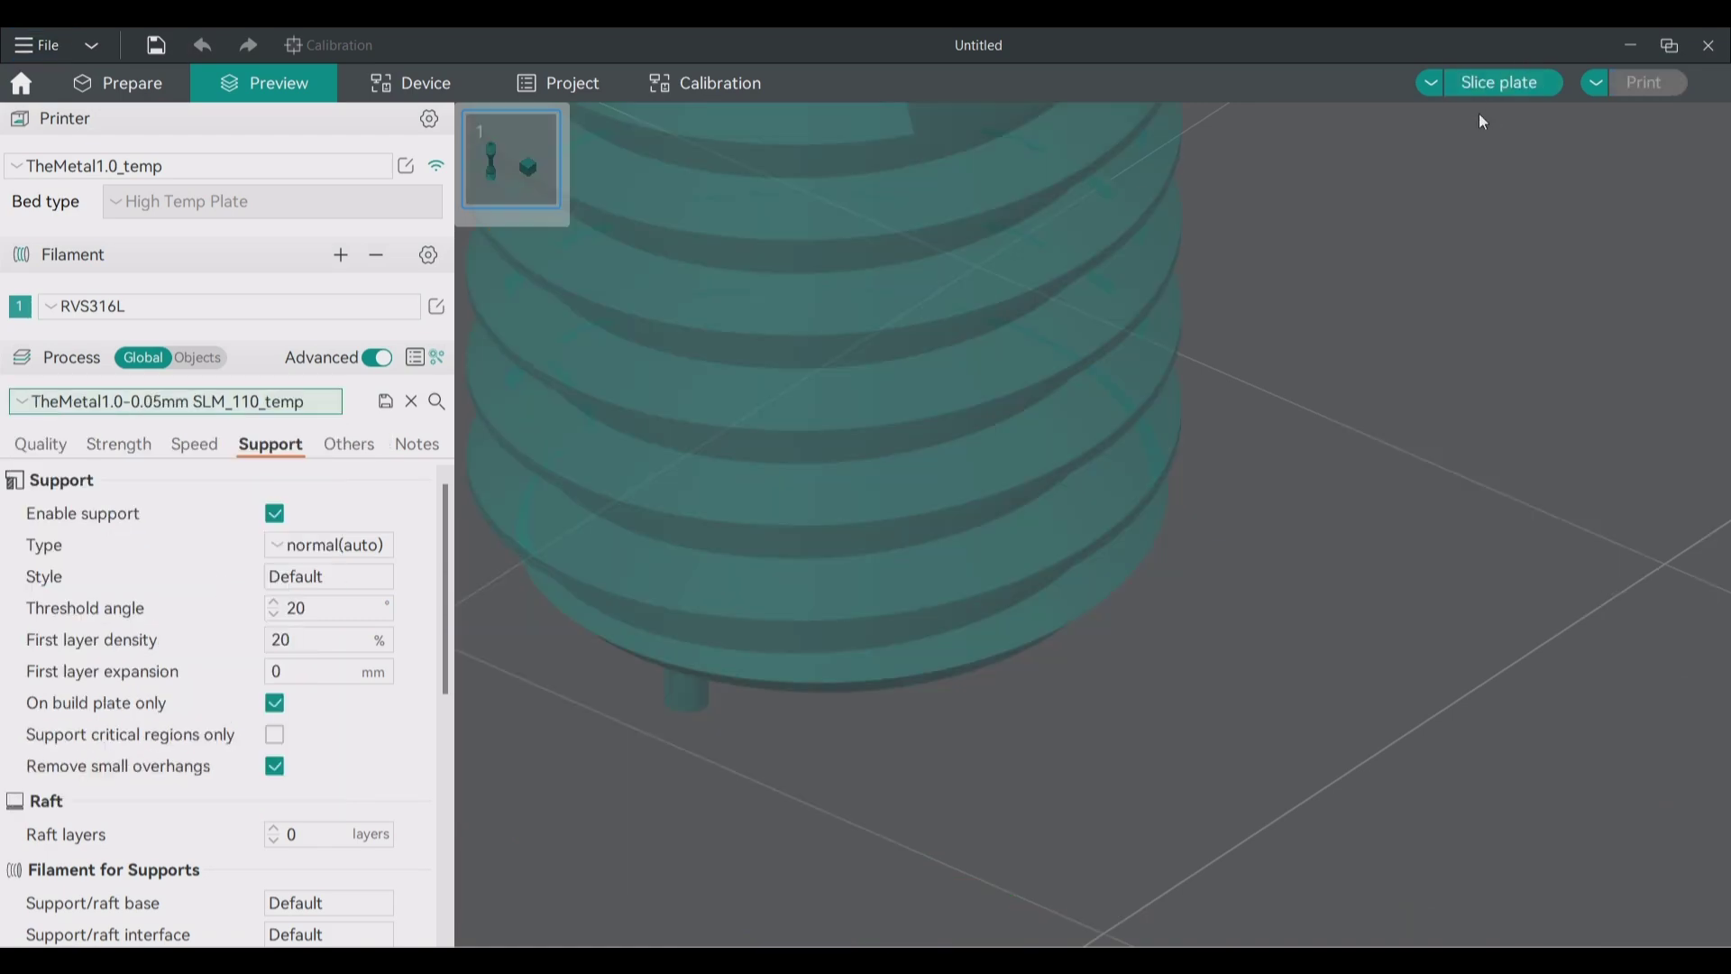
left_click(1492, 93)
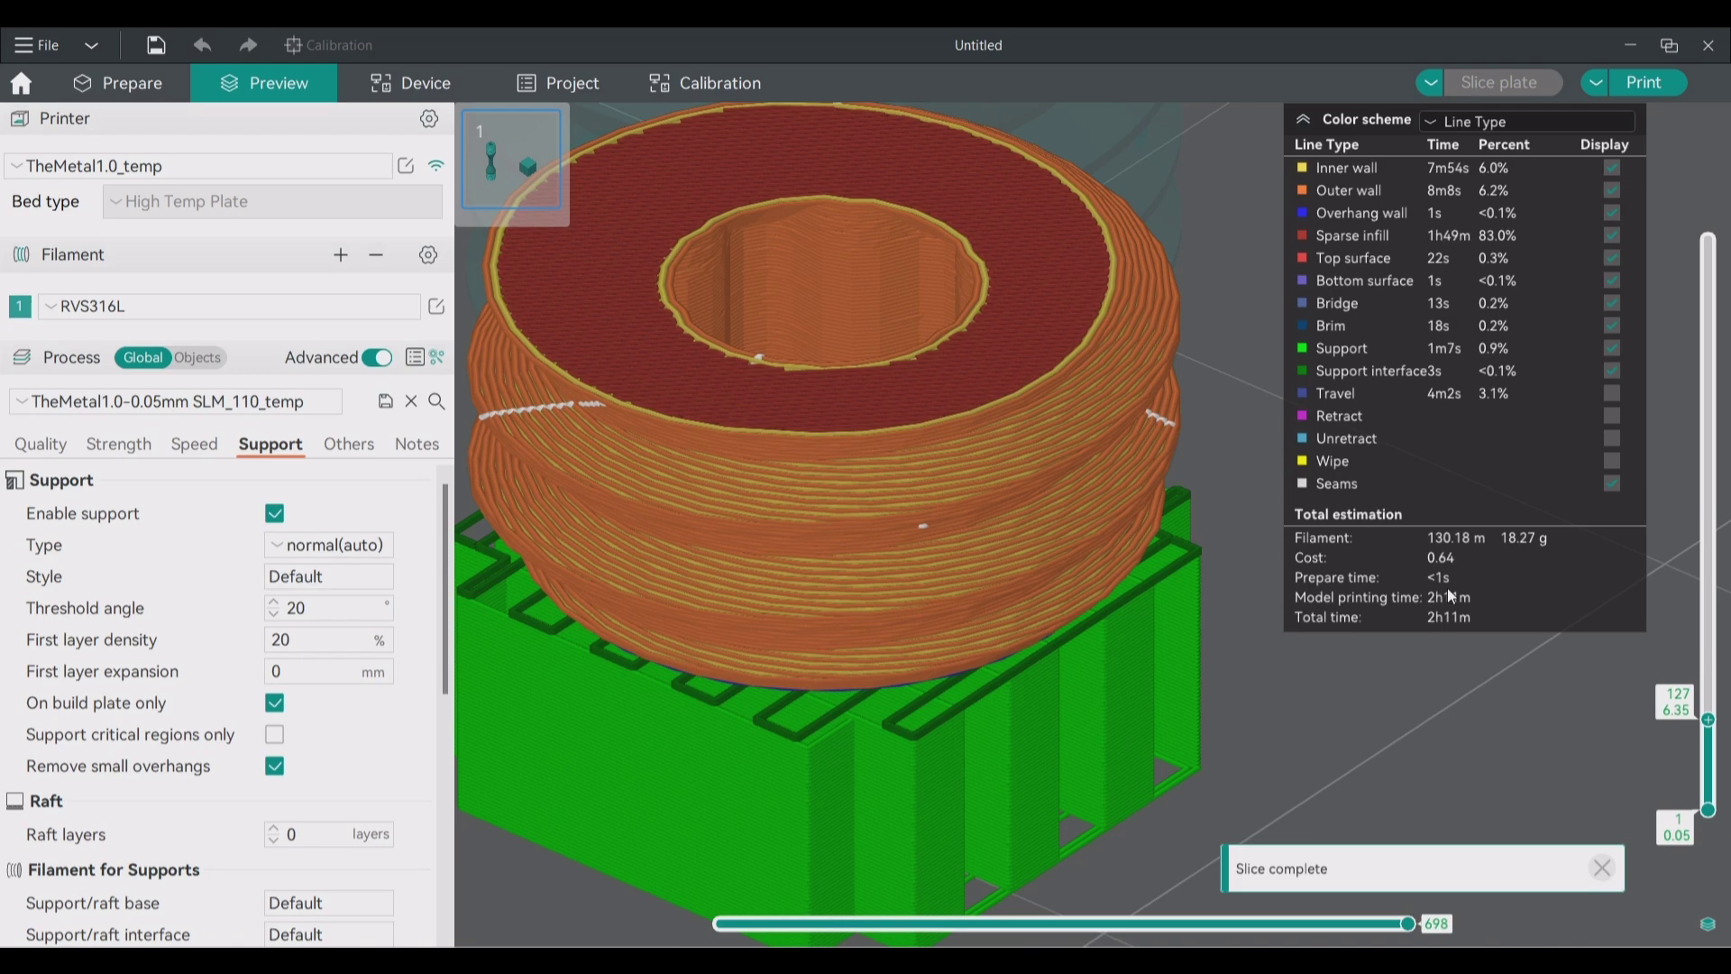
Upload Tensile test part_316L_2h11m.gcode to the printer host without starting the print.
left_click(1634, 88)
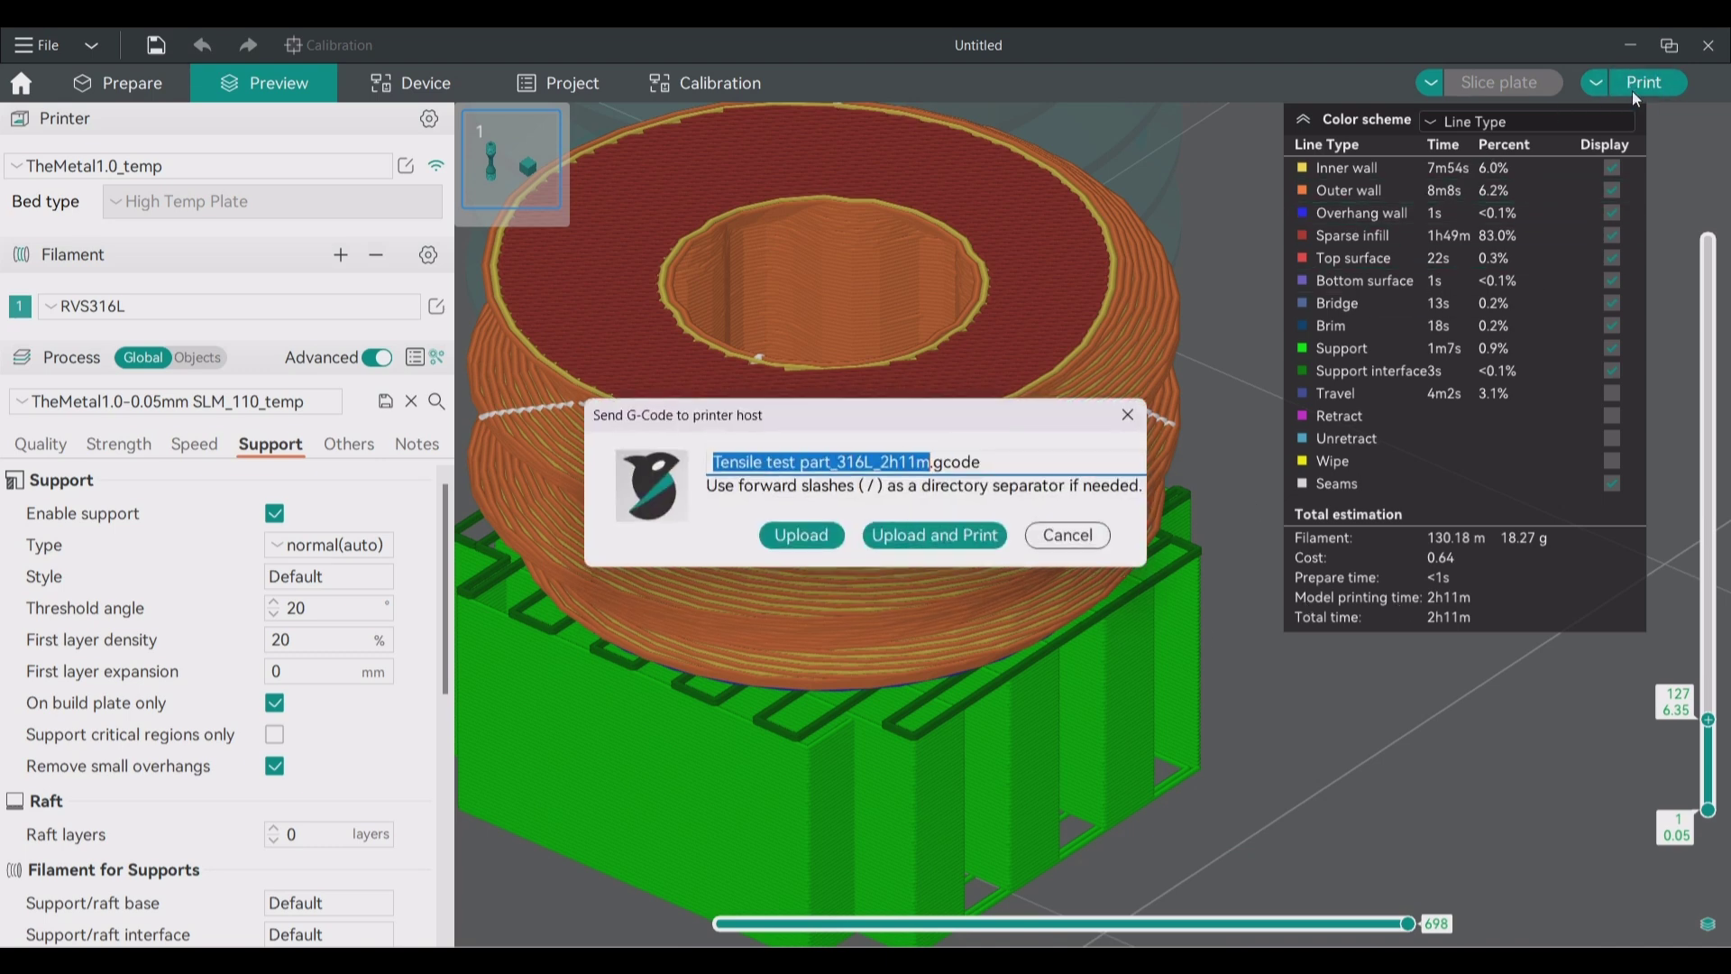
left_click(816, 537)
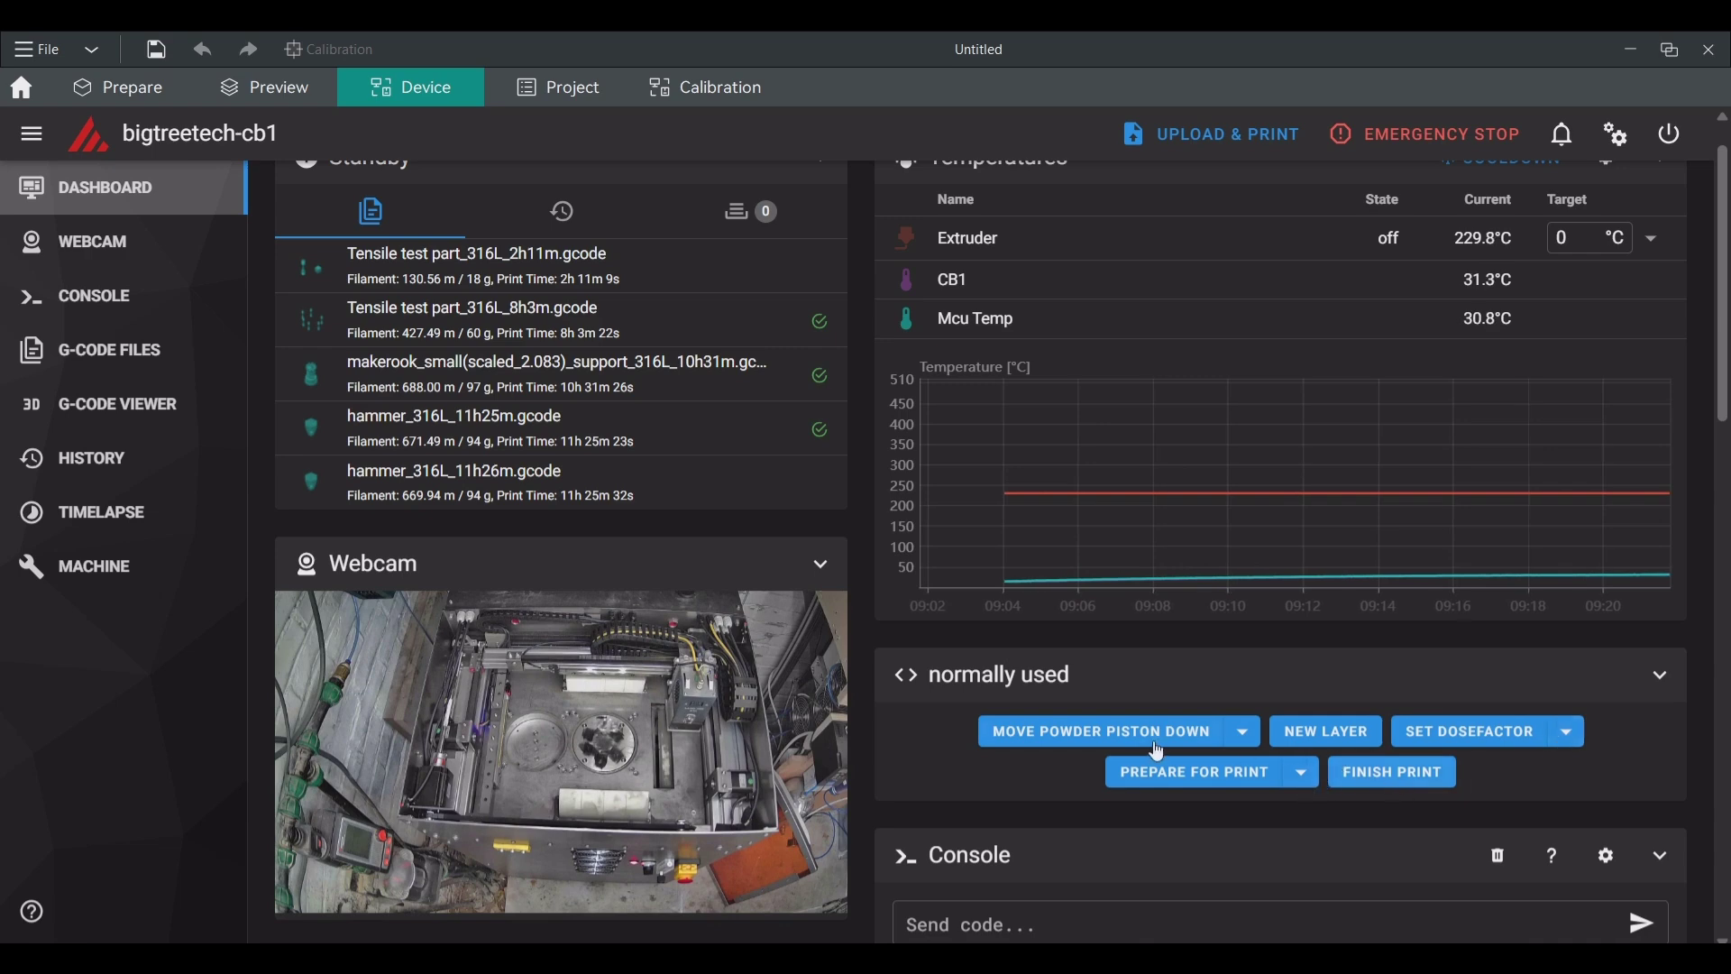
Send Move Powder Piston Down with MOVEDISTANCE 90, then close the popup.
left_click(1243, 731)
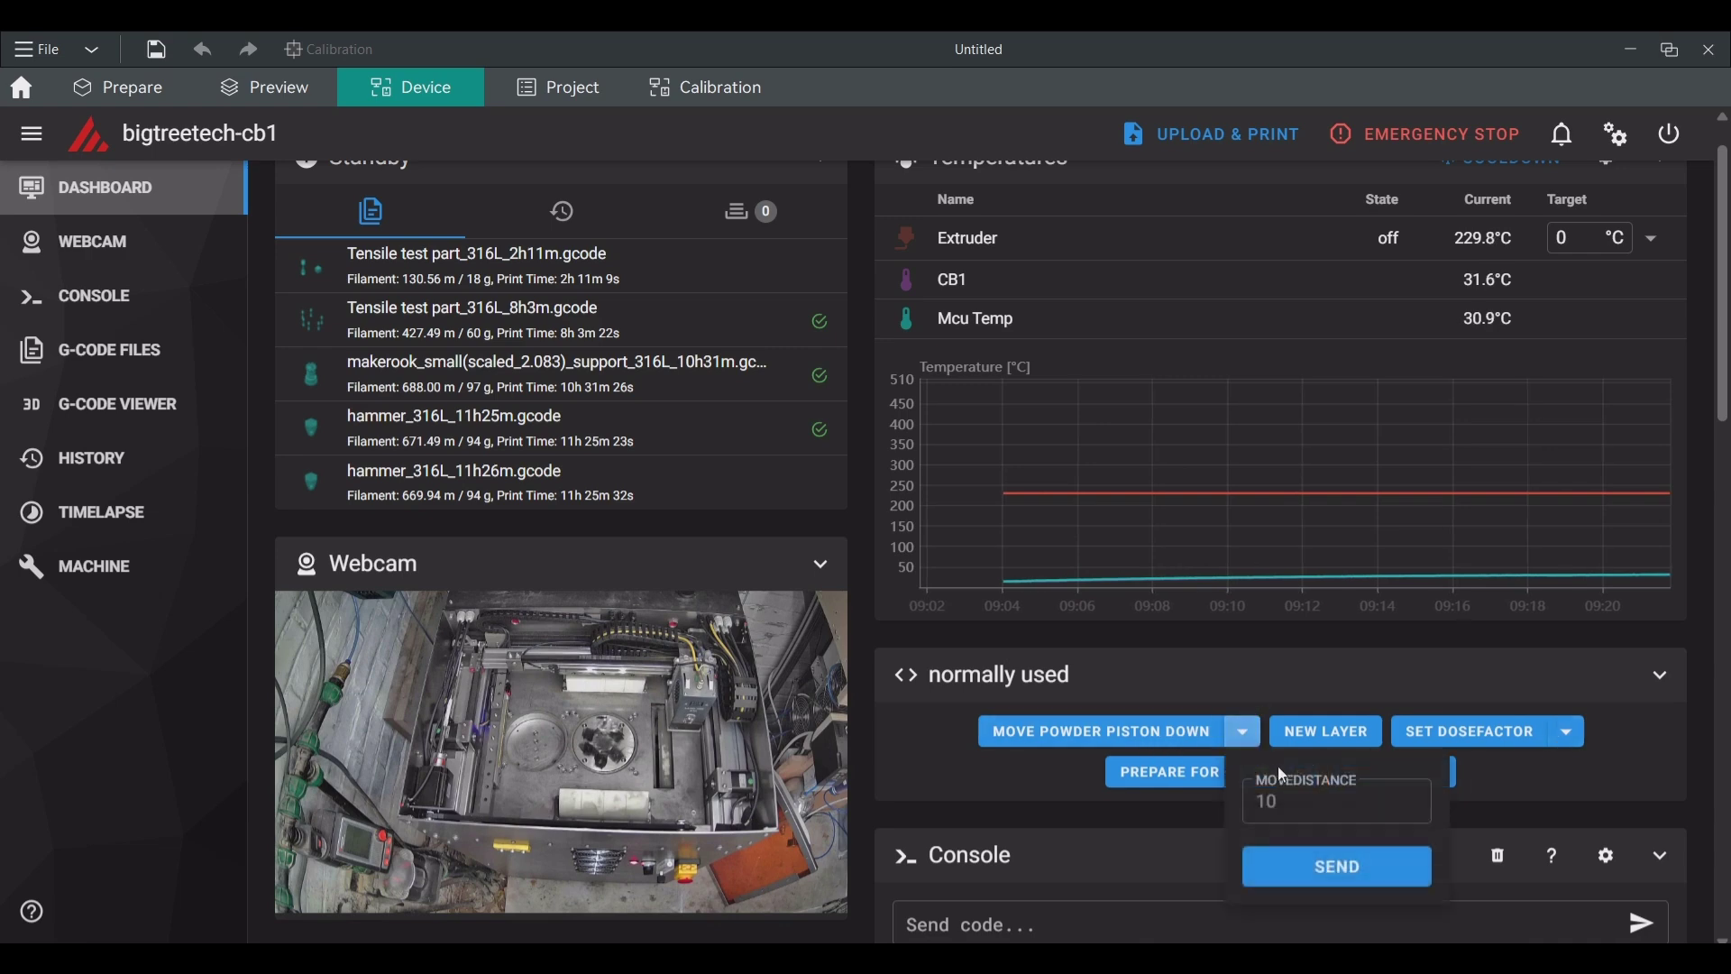
left_click(1284, 810)
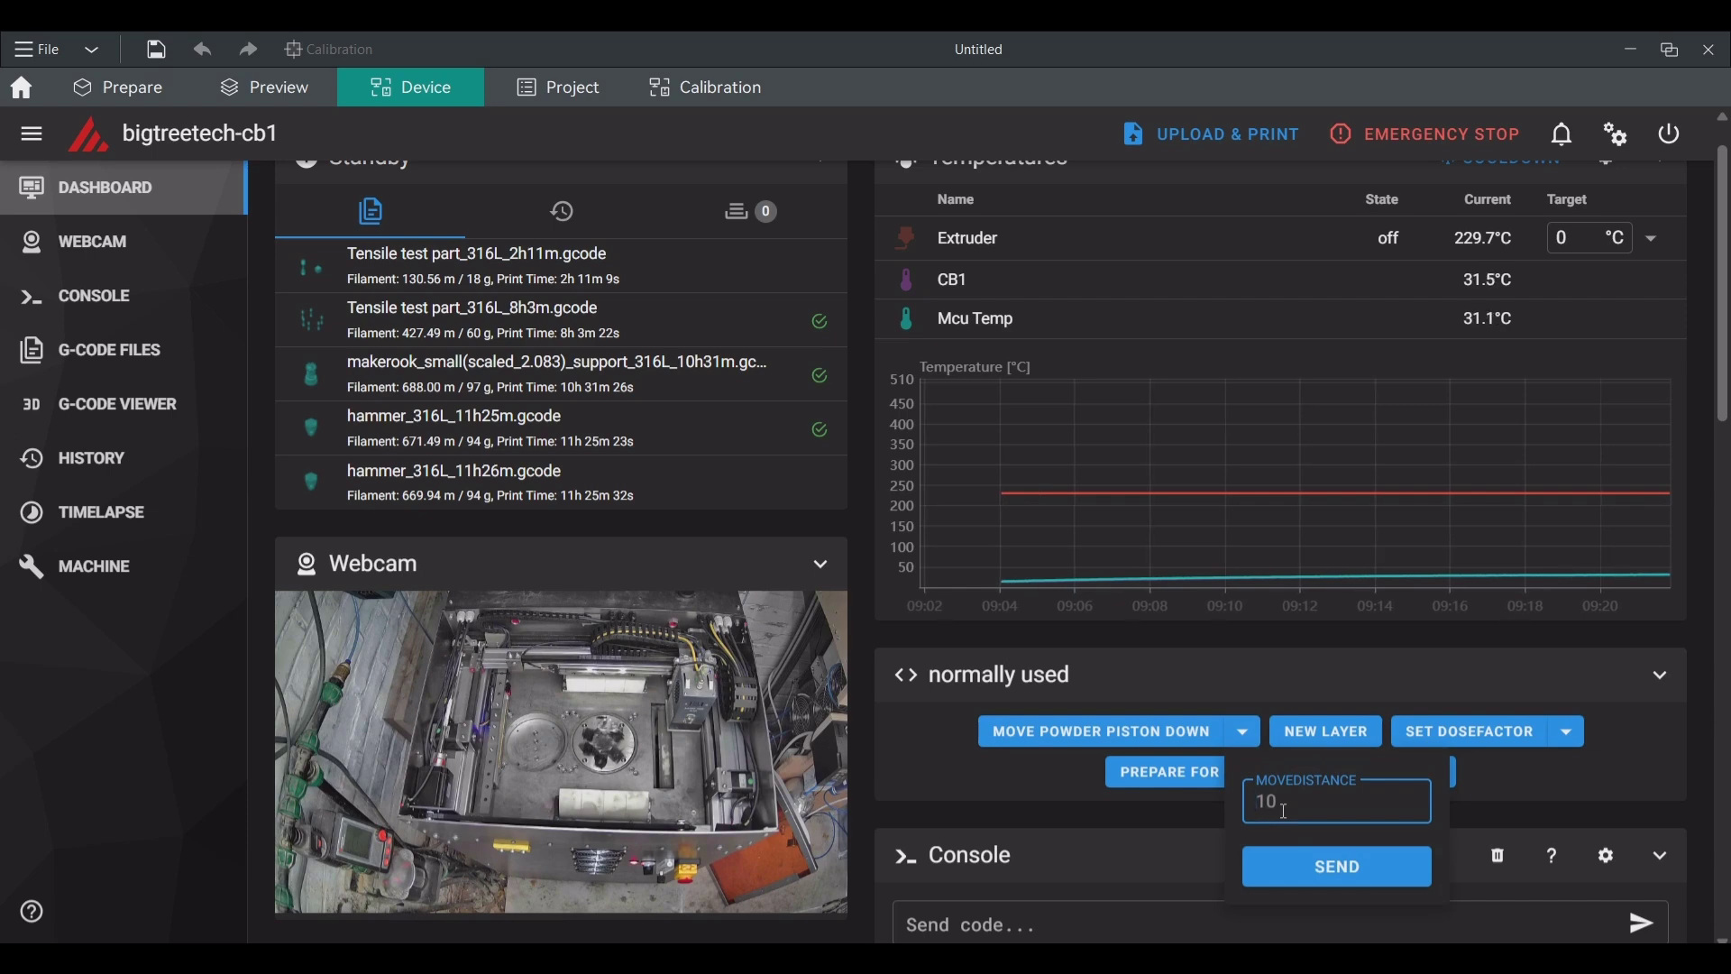
type("90")
left_click(1308, 872)
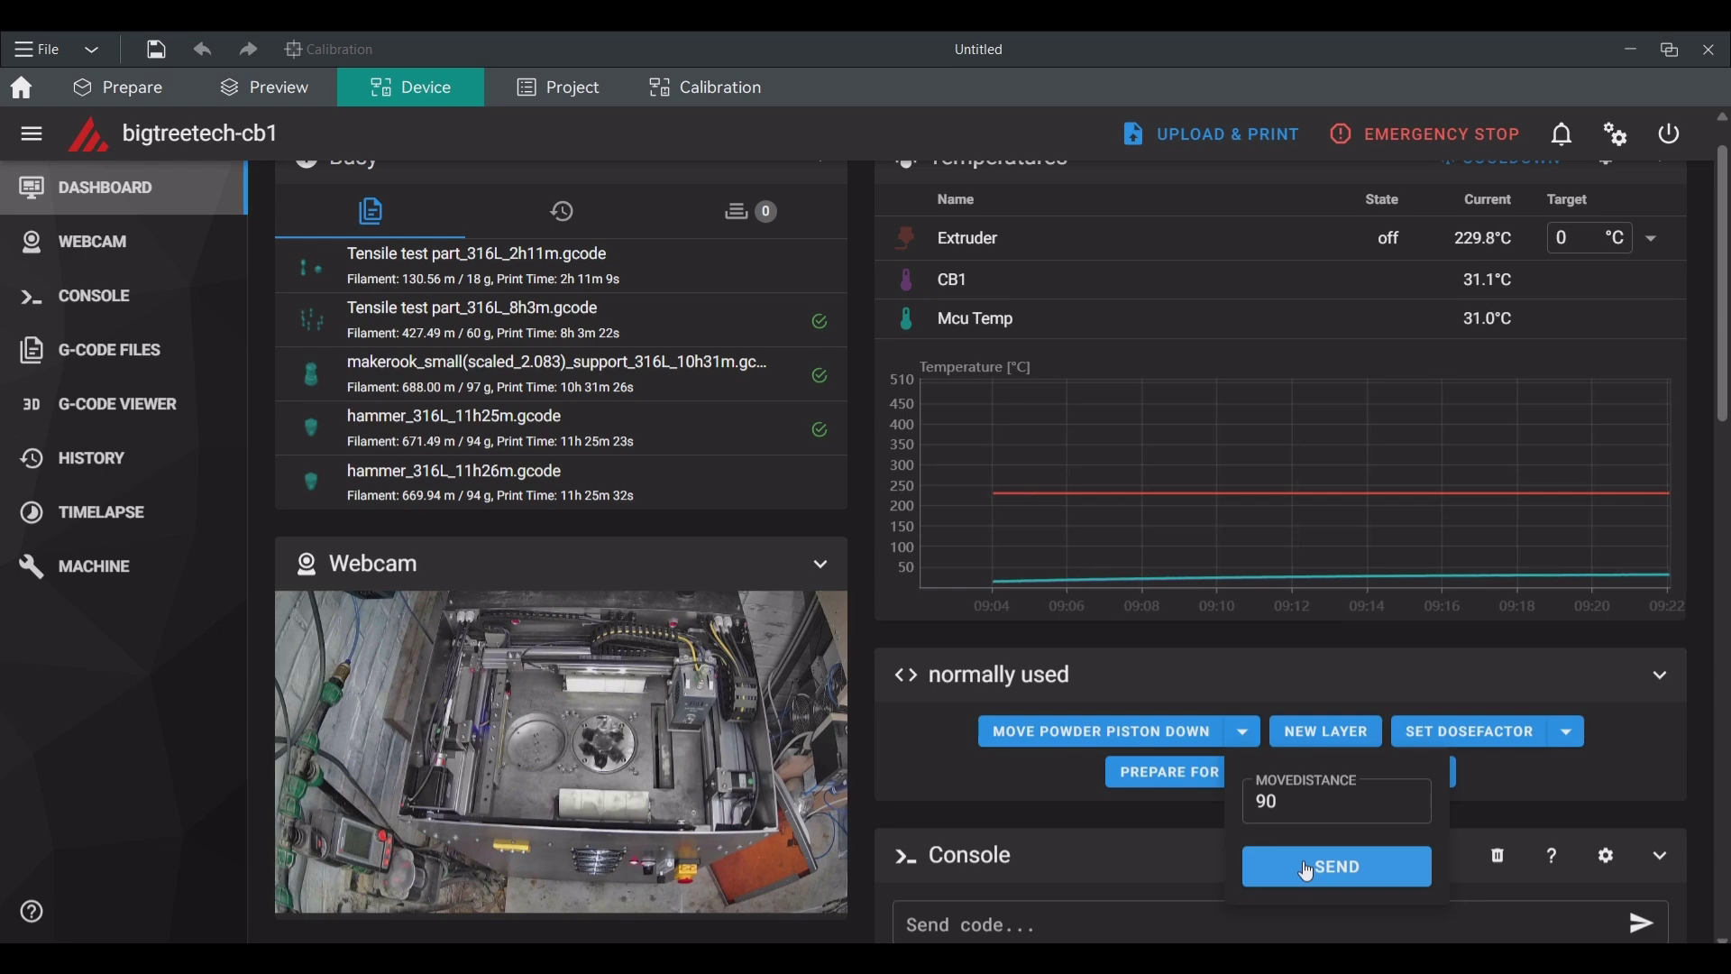
left_click(1649, 767)
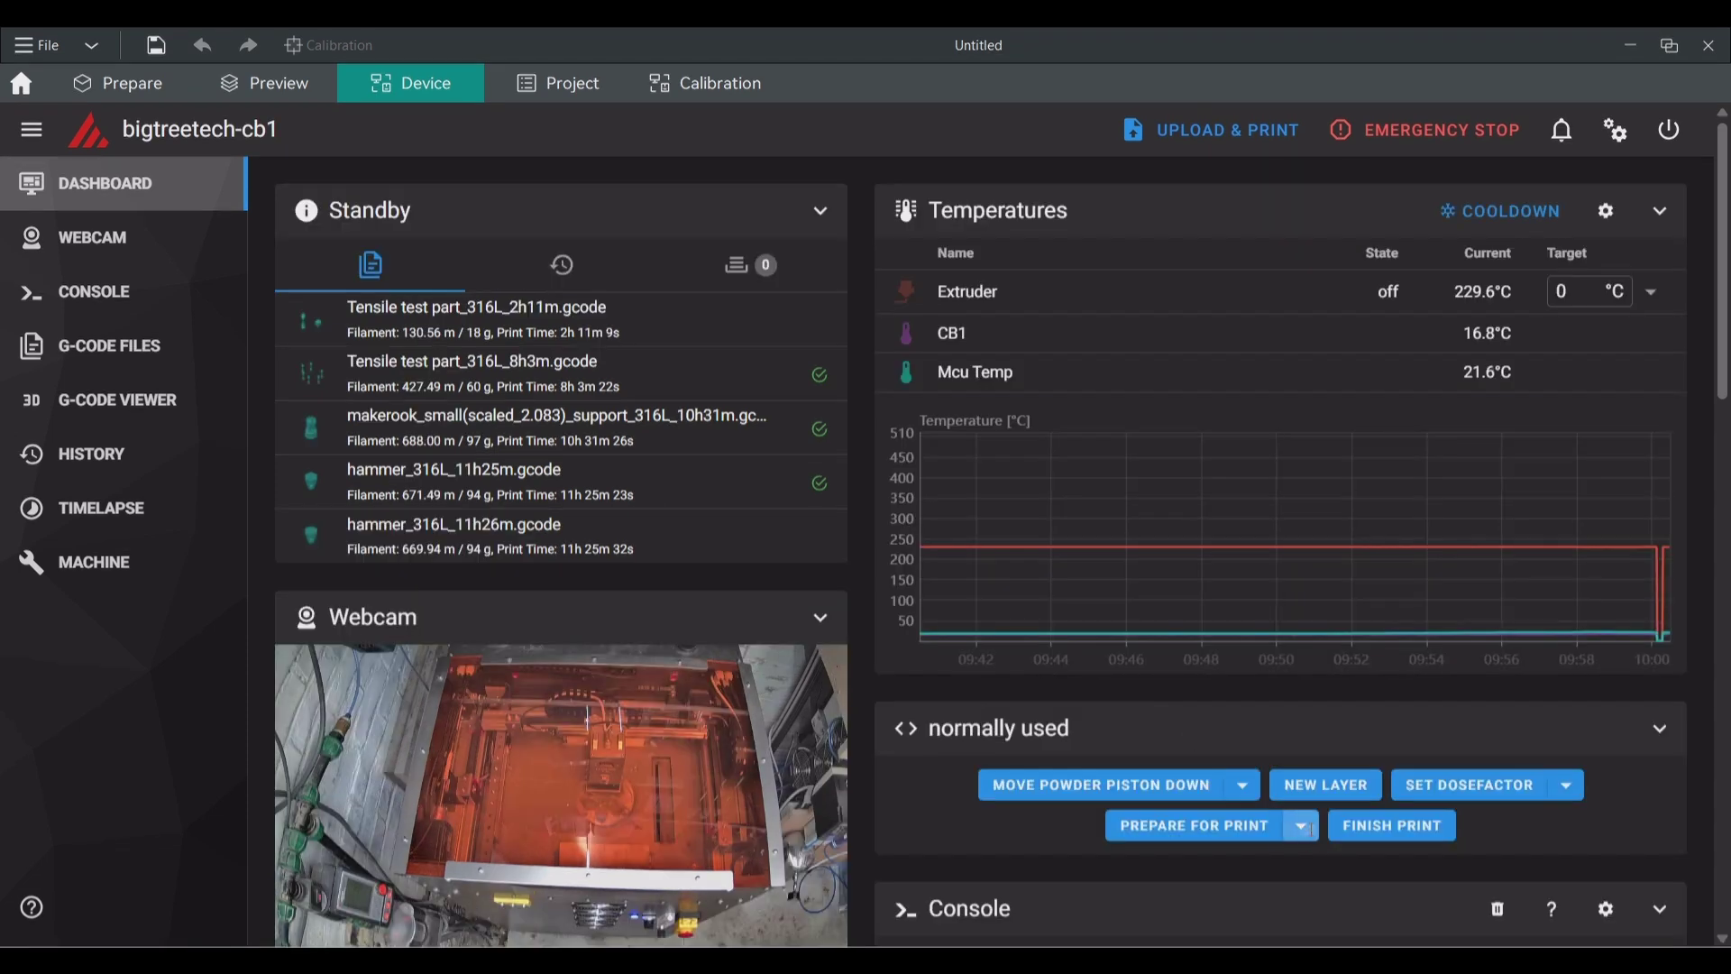
Send Prepare for Print with conditioning time 30, Z offset -0.4, dose factor 3, powder supply 120.
left_click(1302, 825)
left_click(1360, 615)
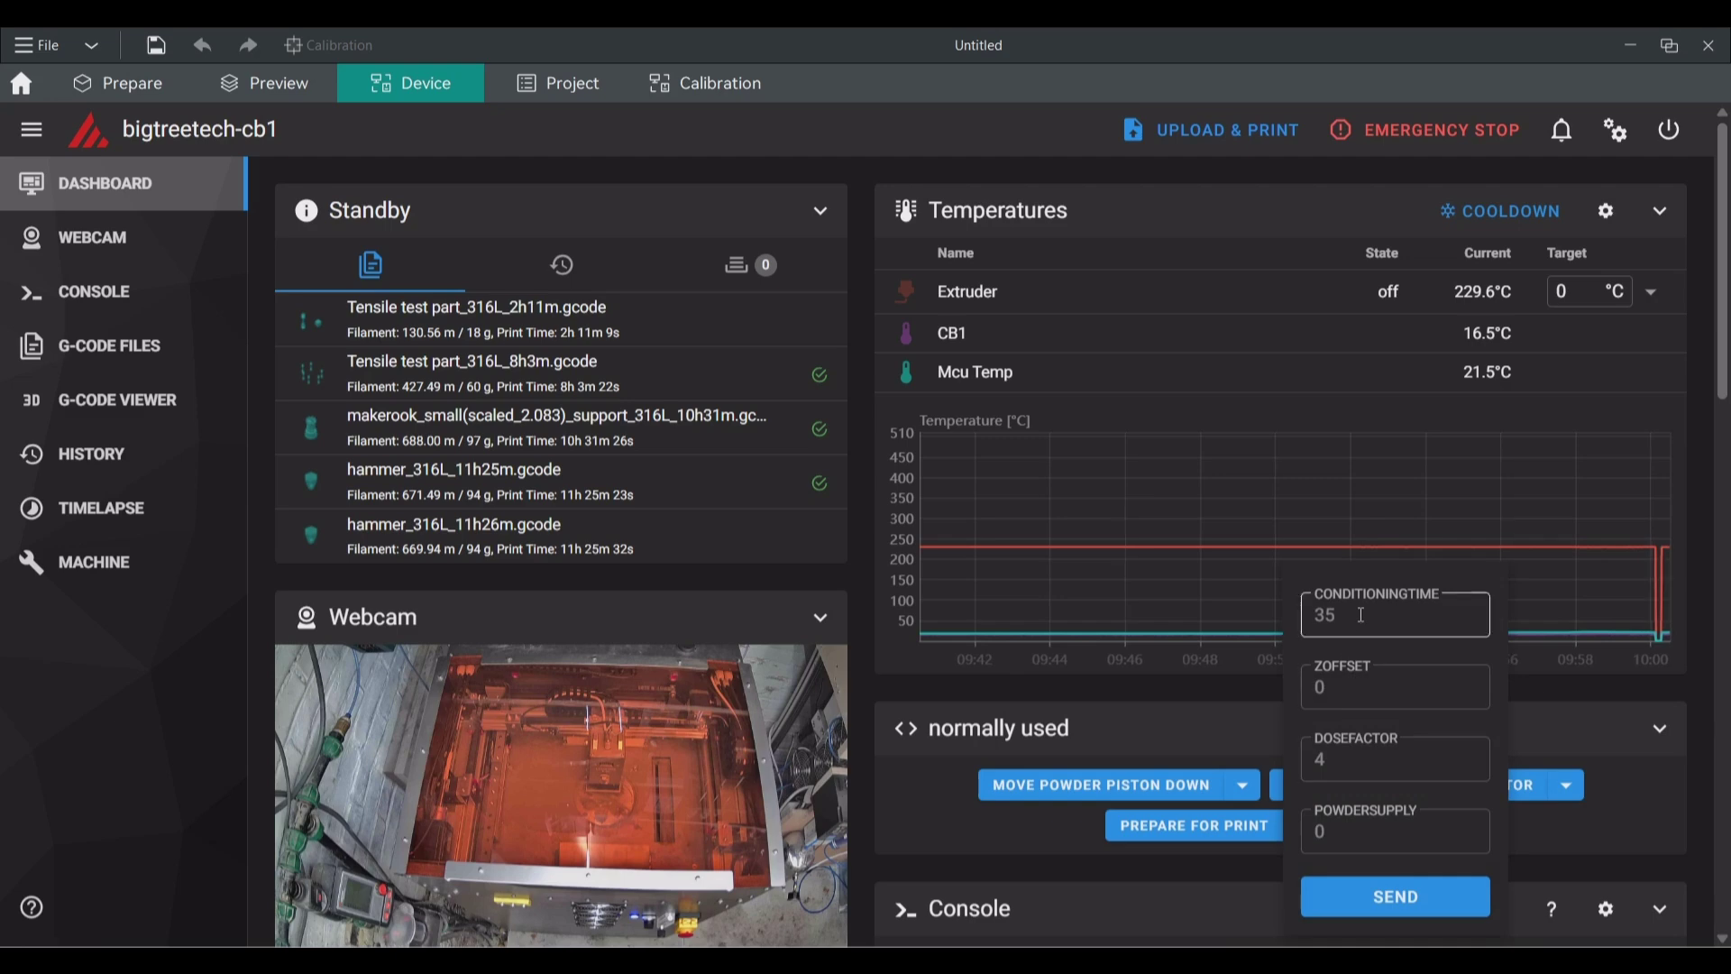
key("BackSpace")
key("BackSpace")
type("30")
key("Tab")
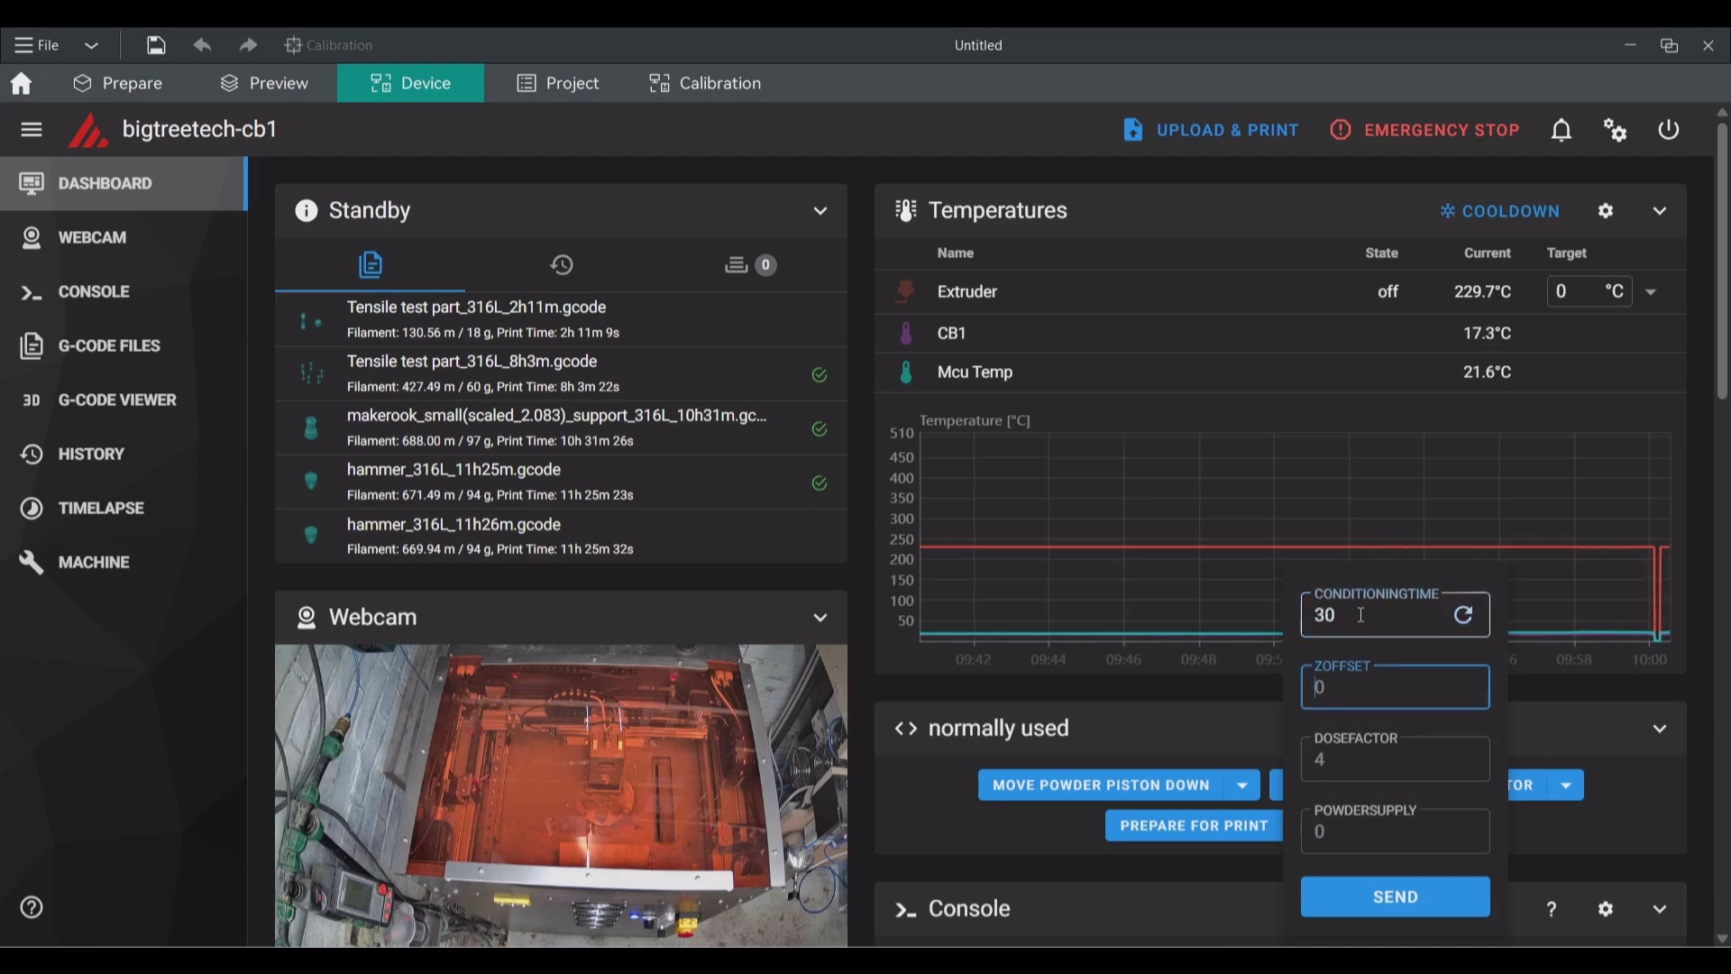
type("-0.4")
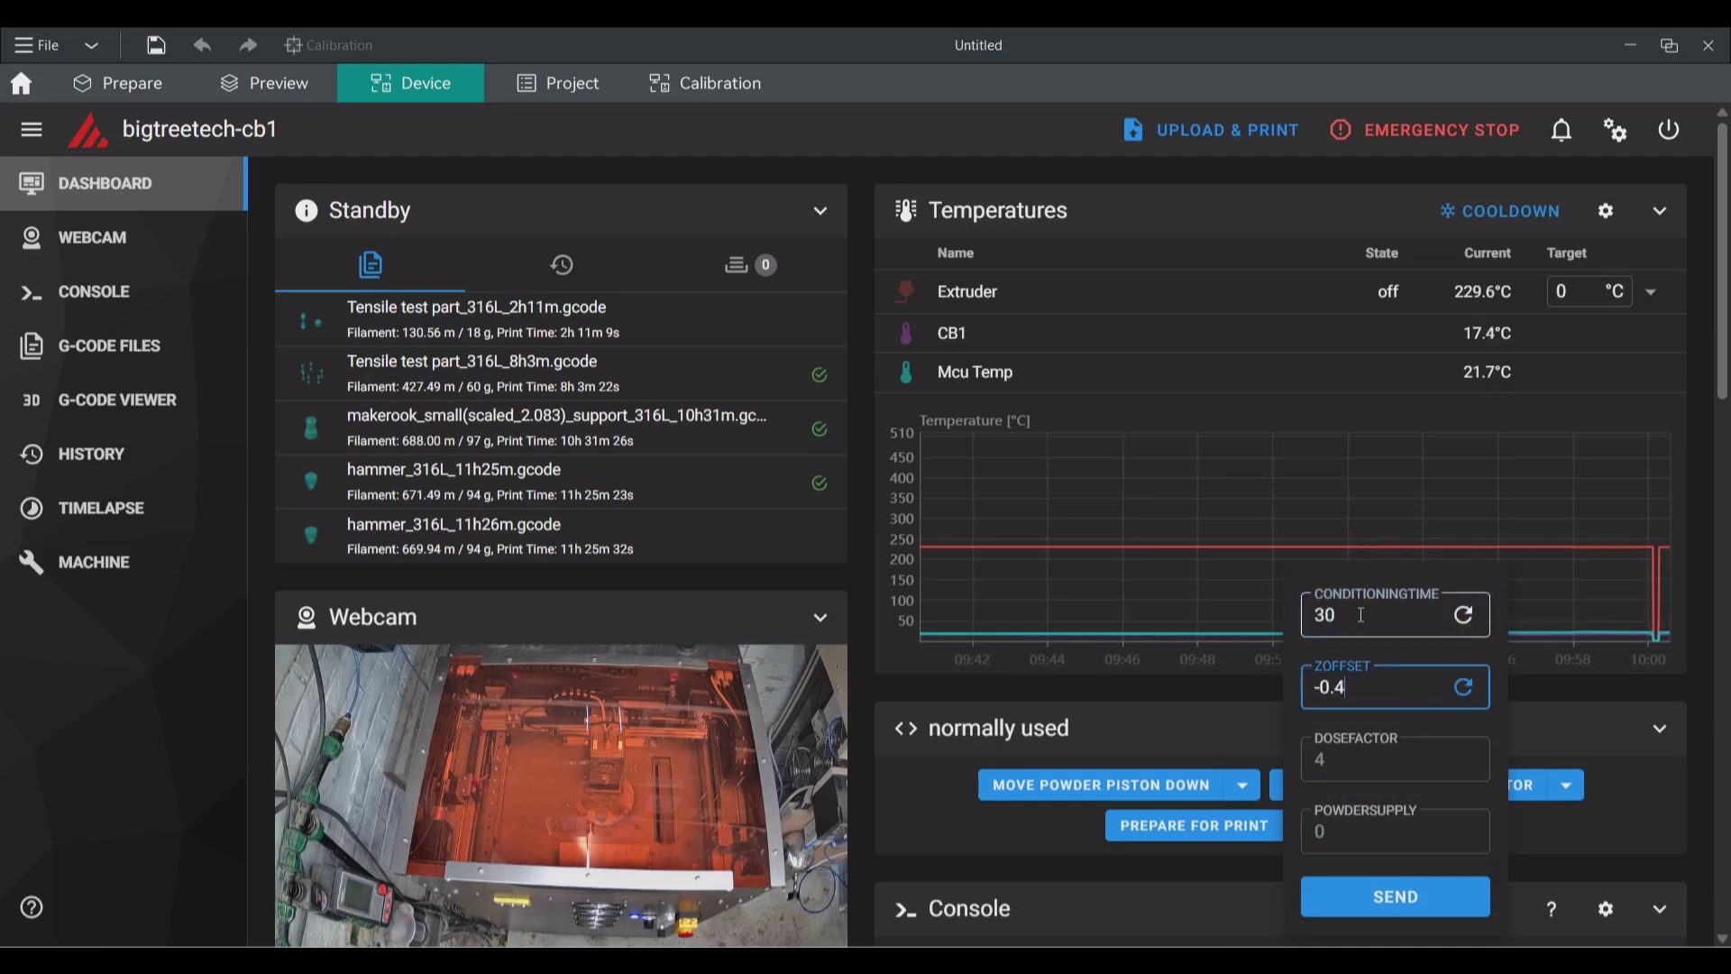
key("Tab")
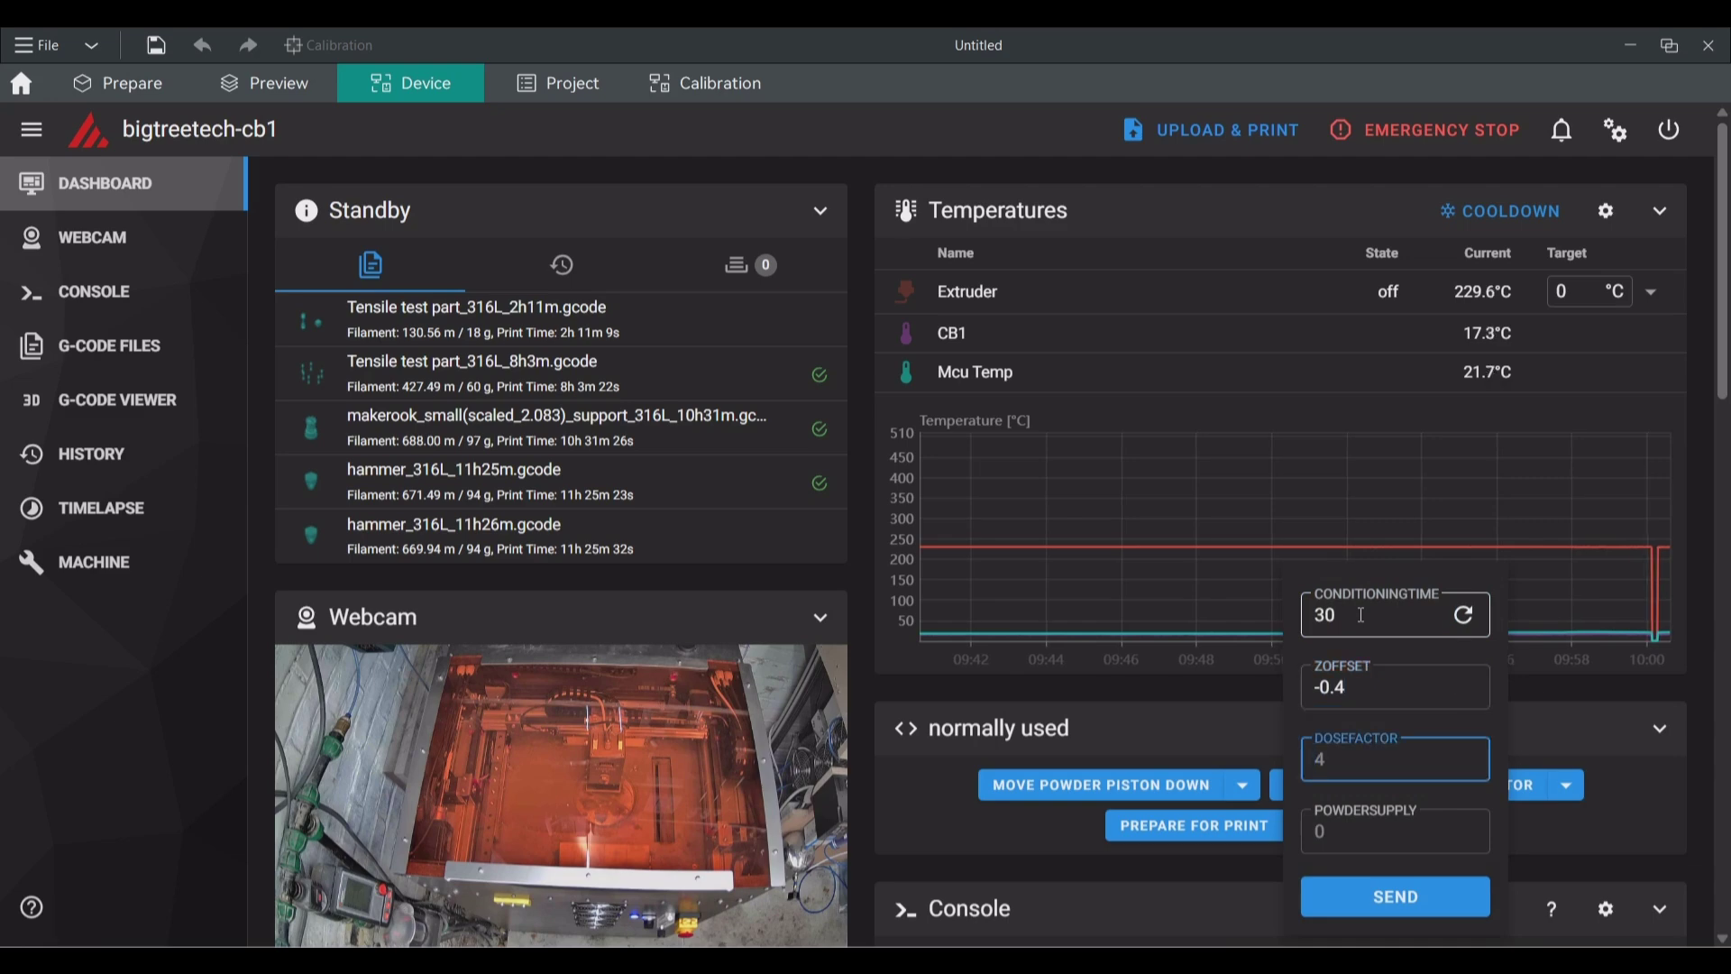
type("3")
key("Tab")
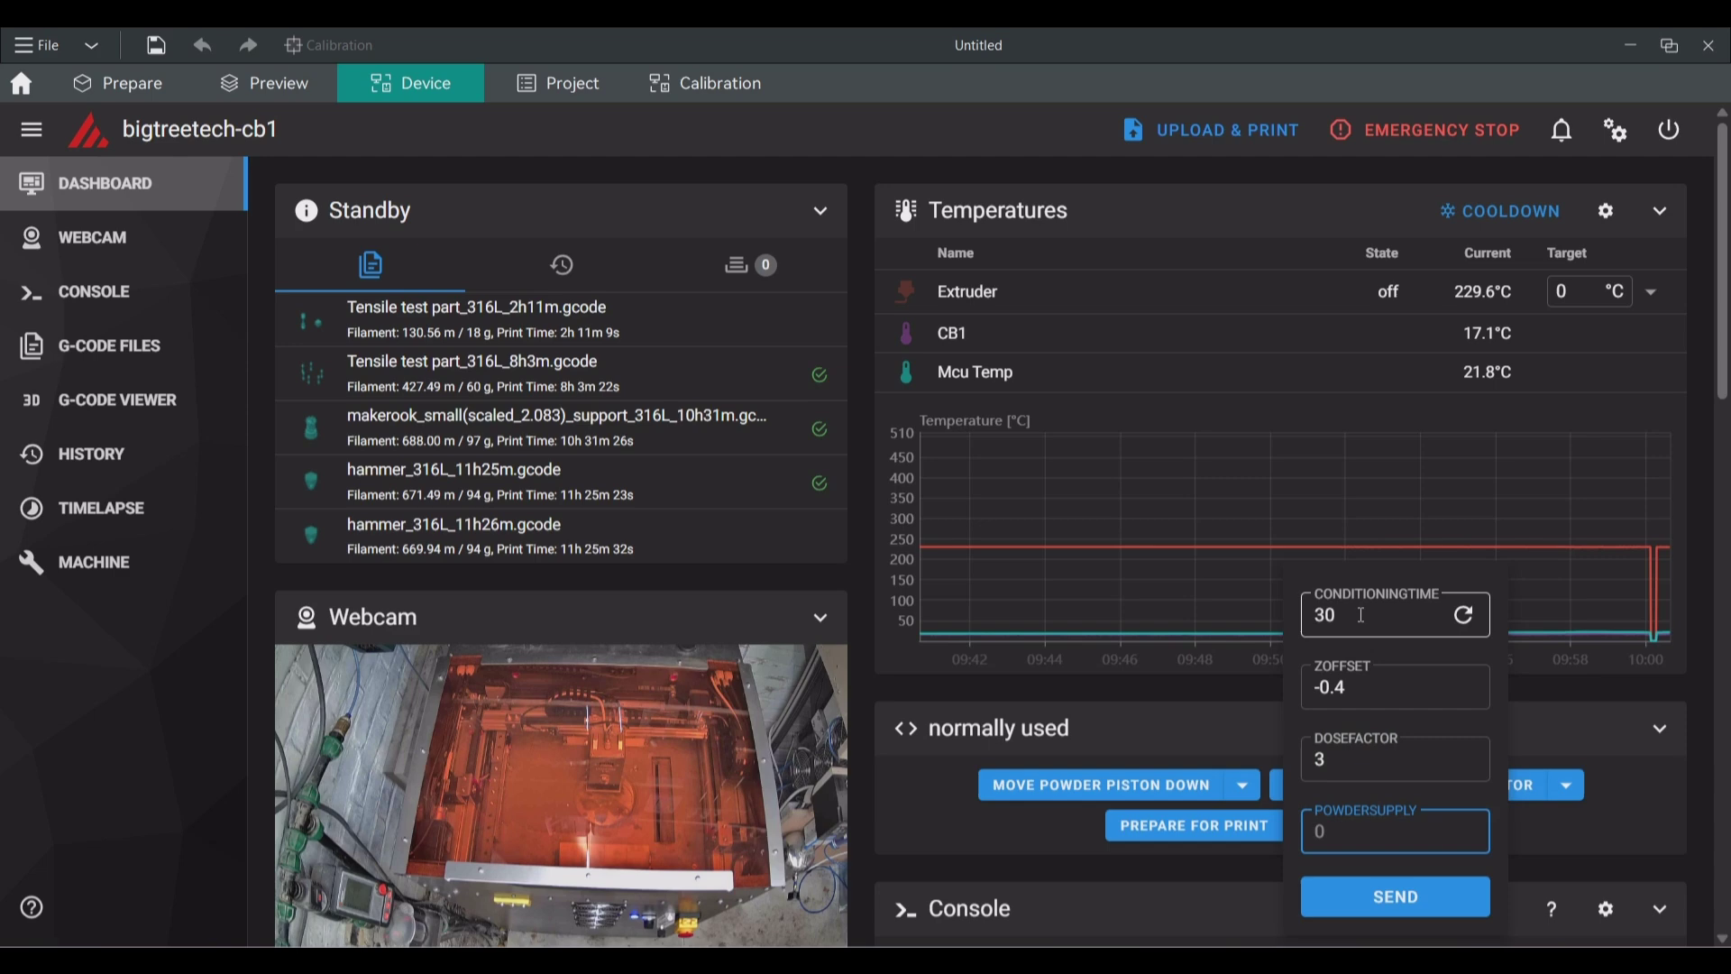
type("120")
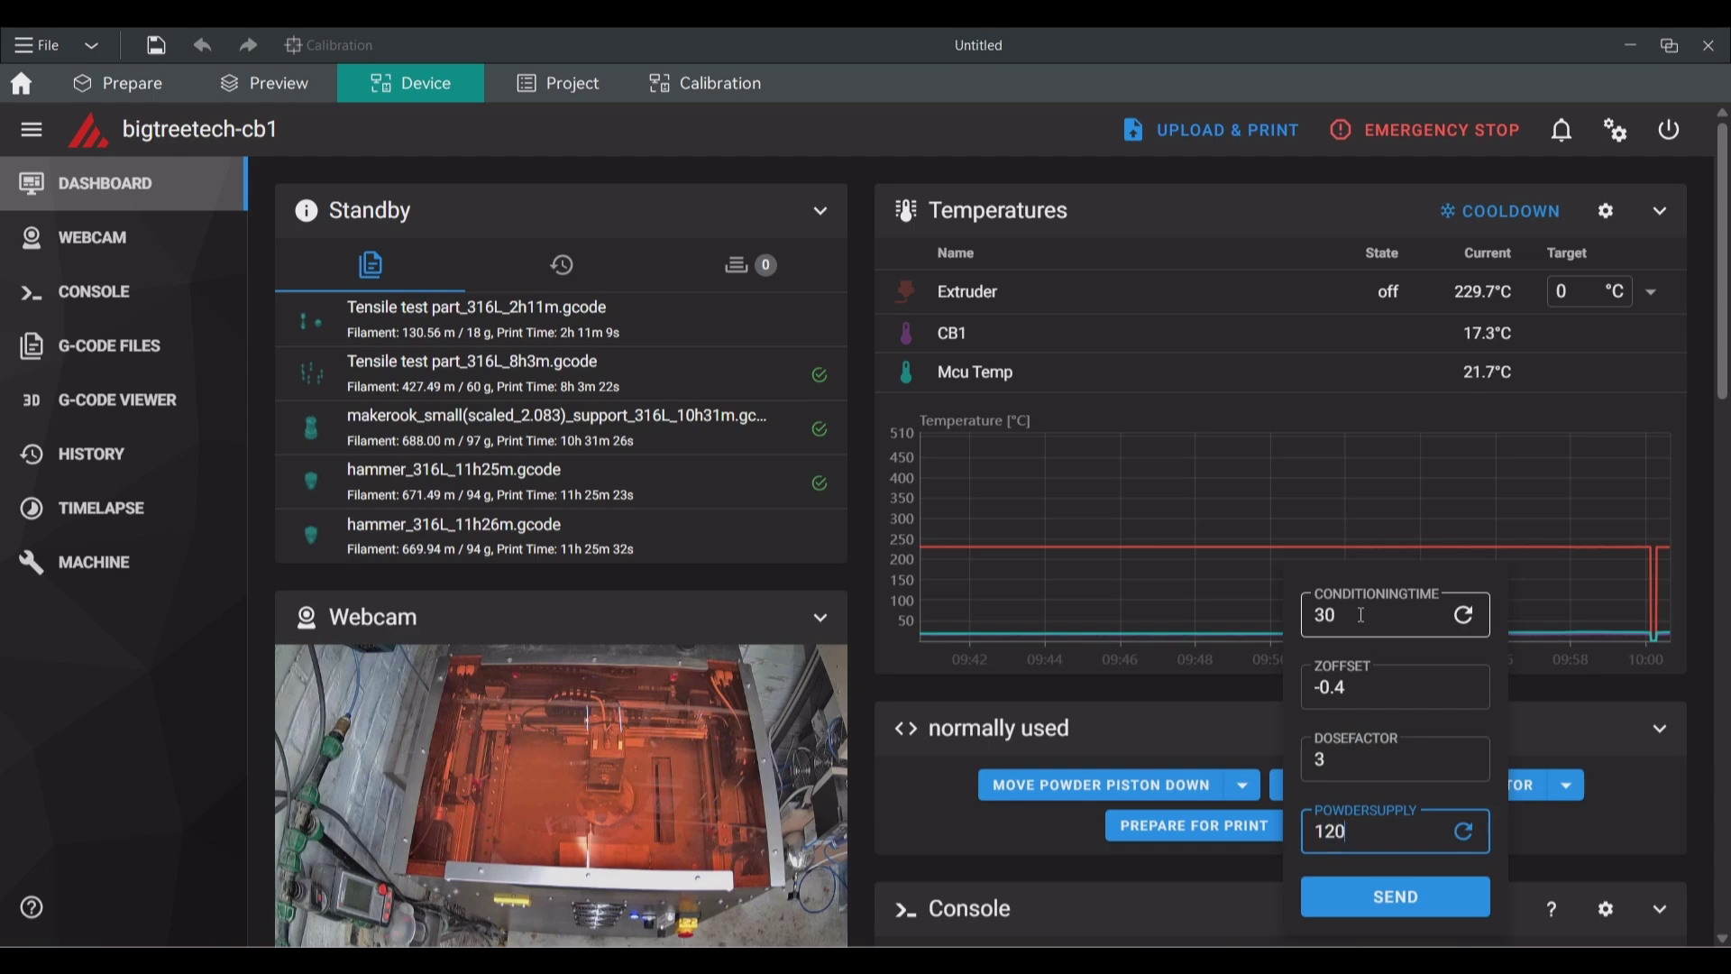
left_click(1380, 915)
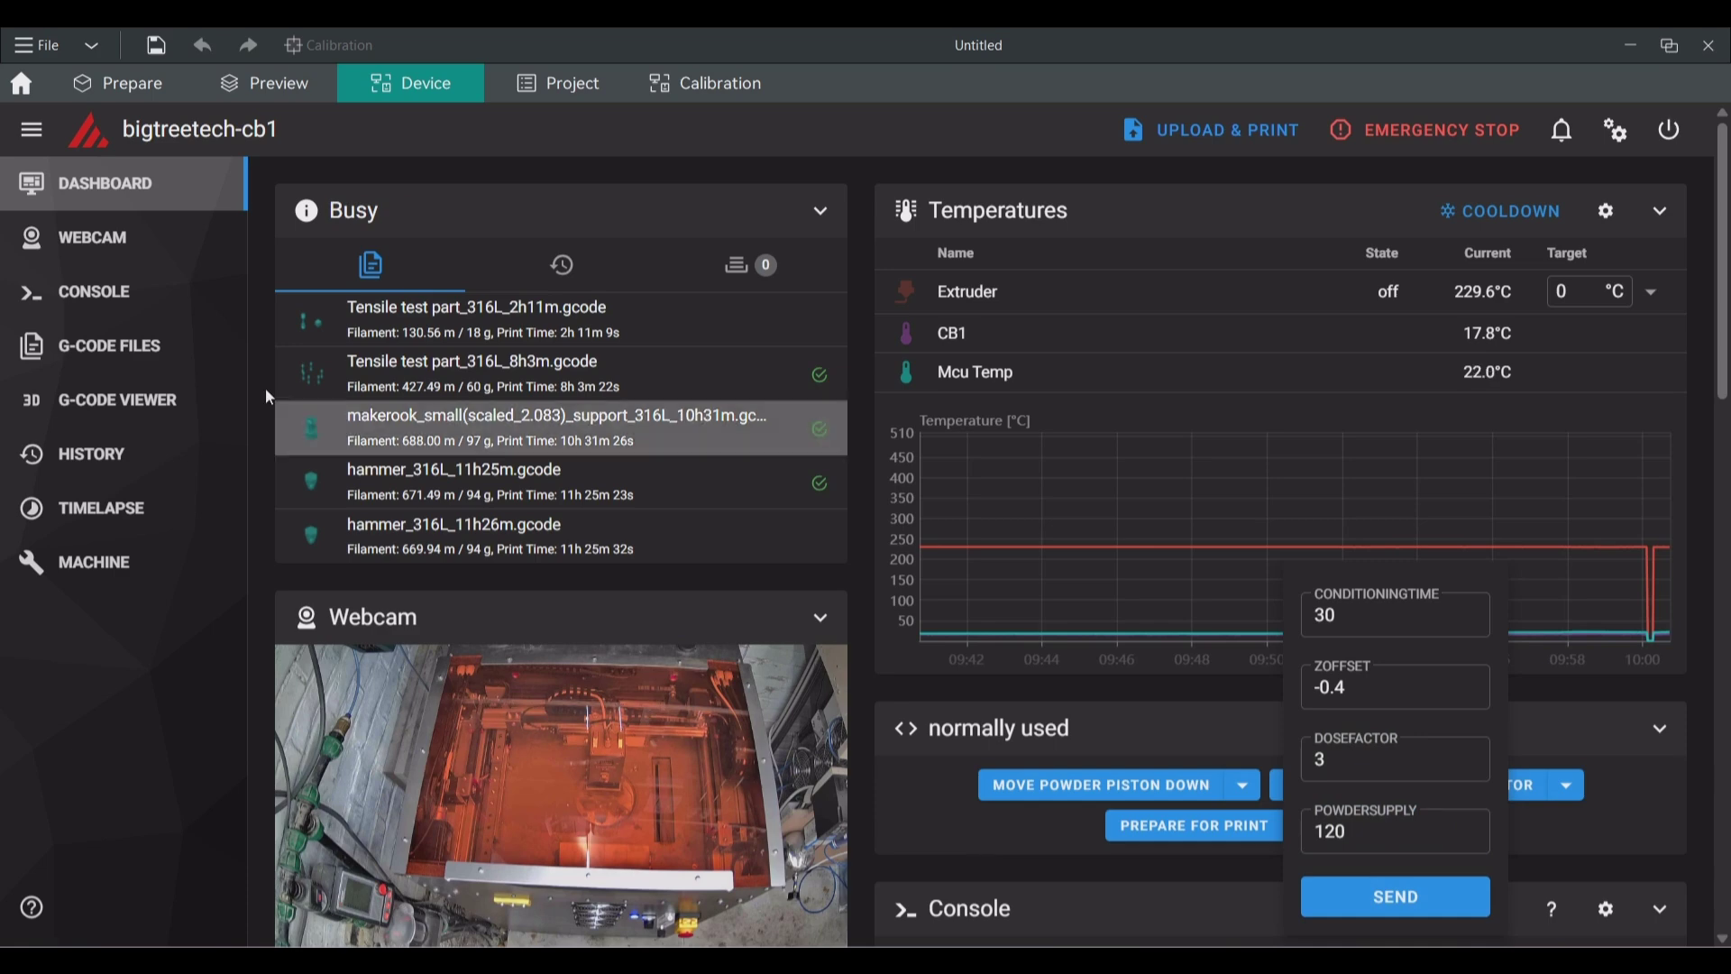
Watch the preparation on the full-size Webcam page.
left_click(144, 261)
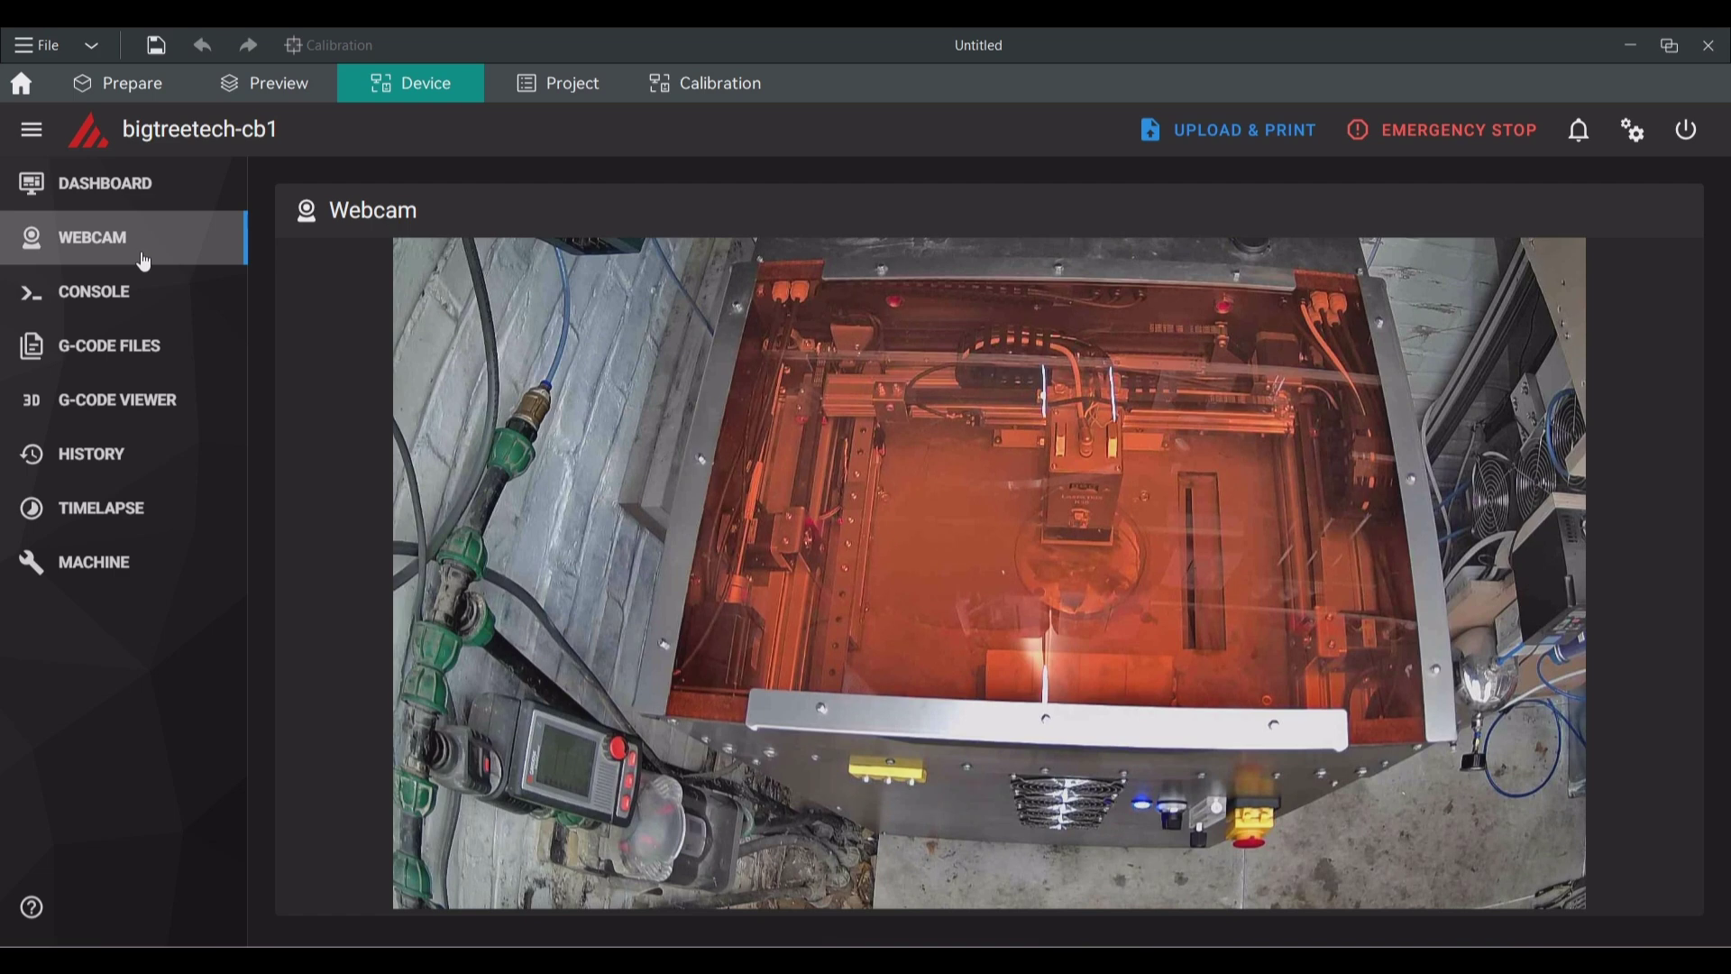
Check the preparation progress in the dashboard Console, then watch it on the Webcam page.
left_click(156, 206)
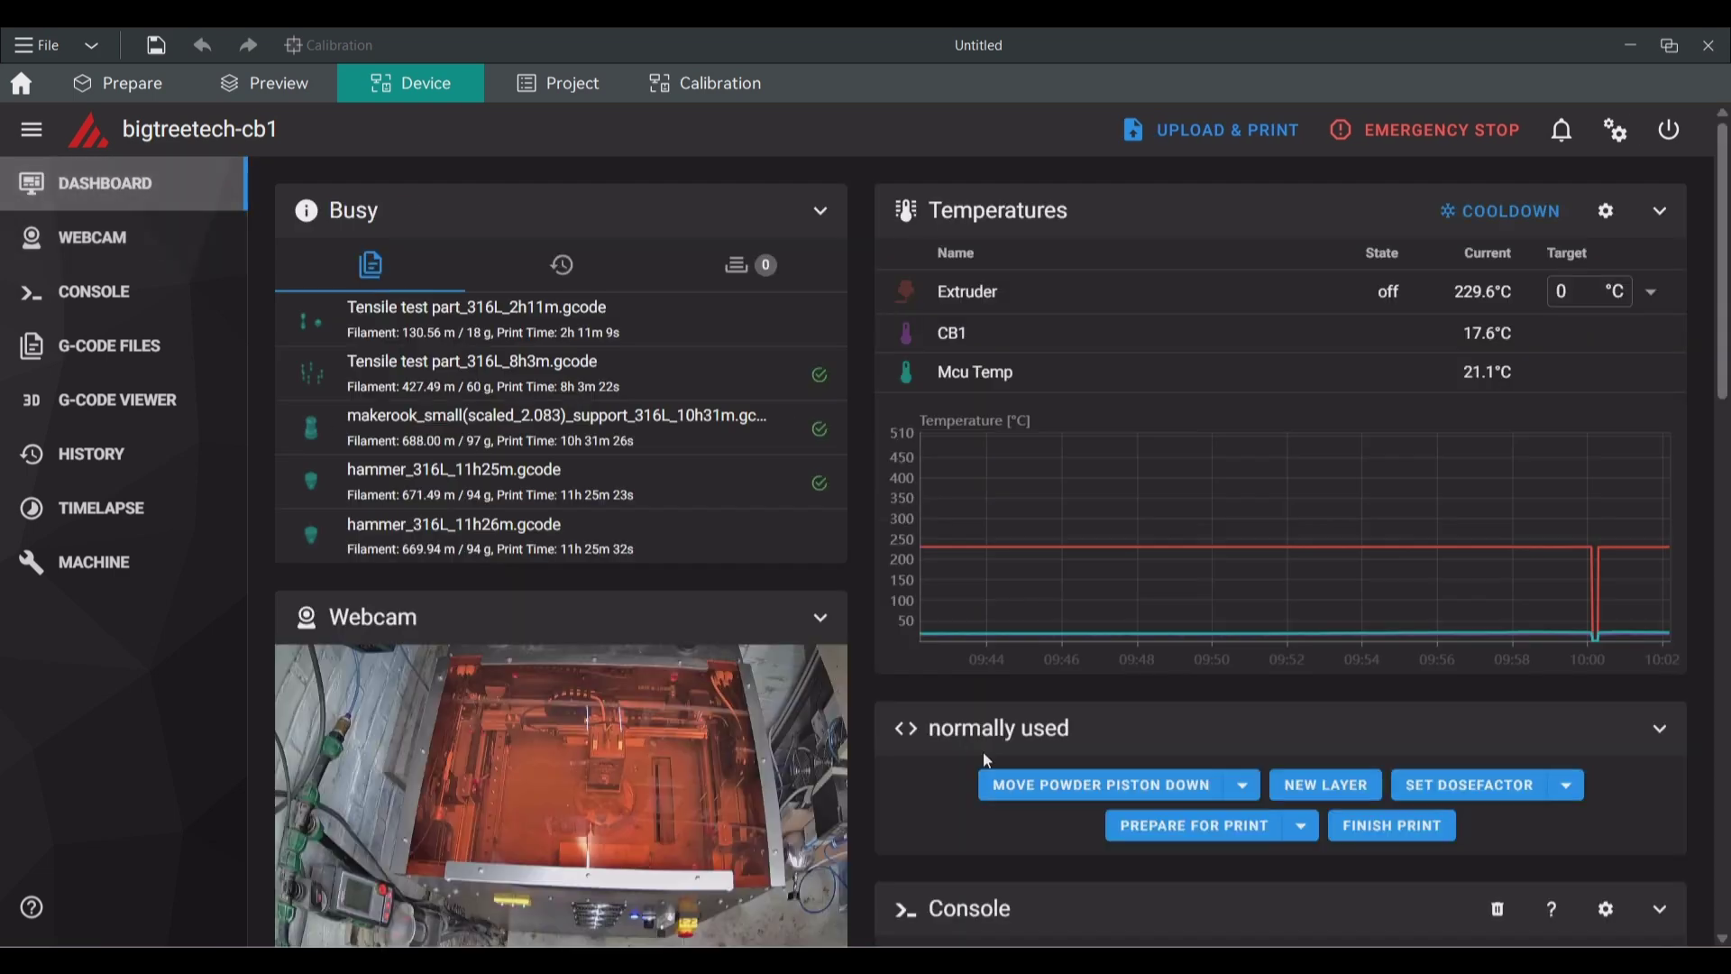
scroll(1150, 740, "down", 3)
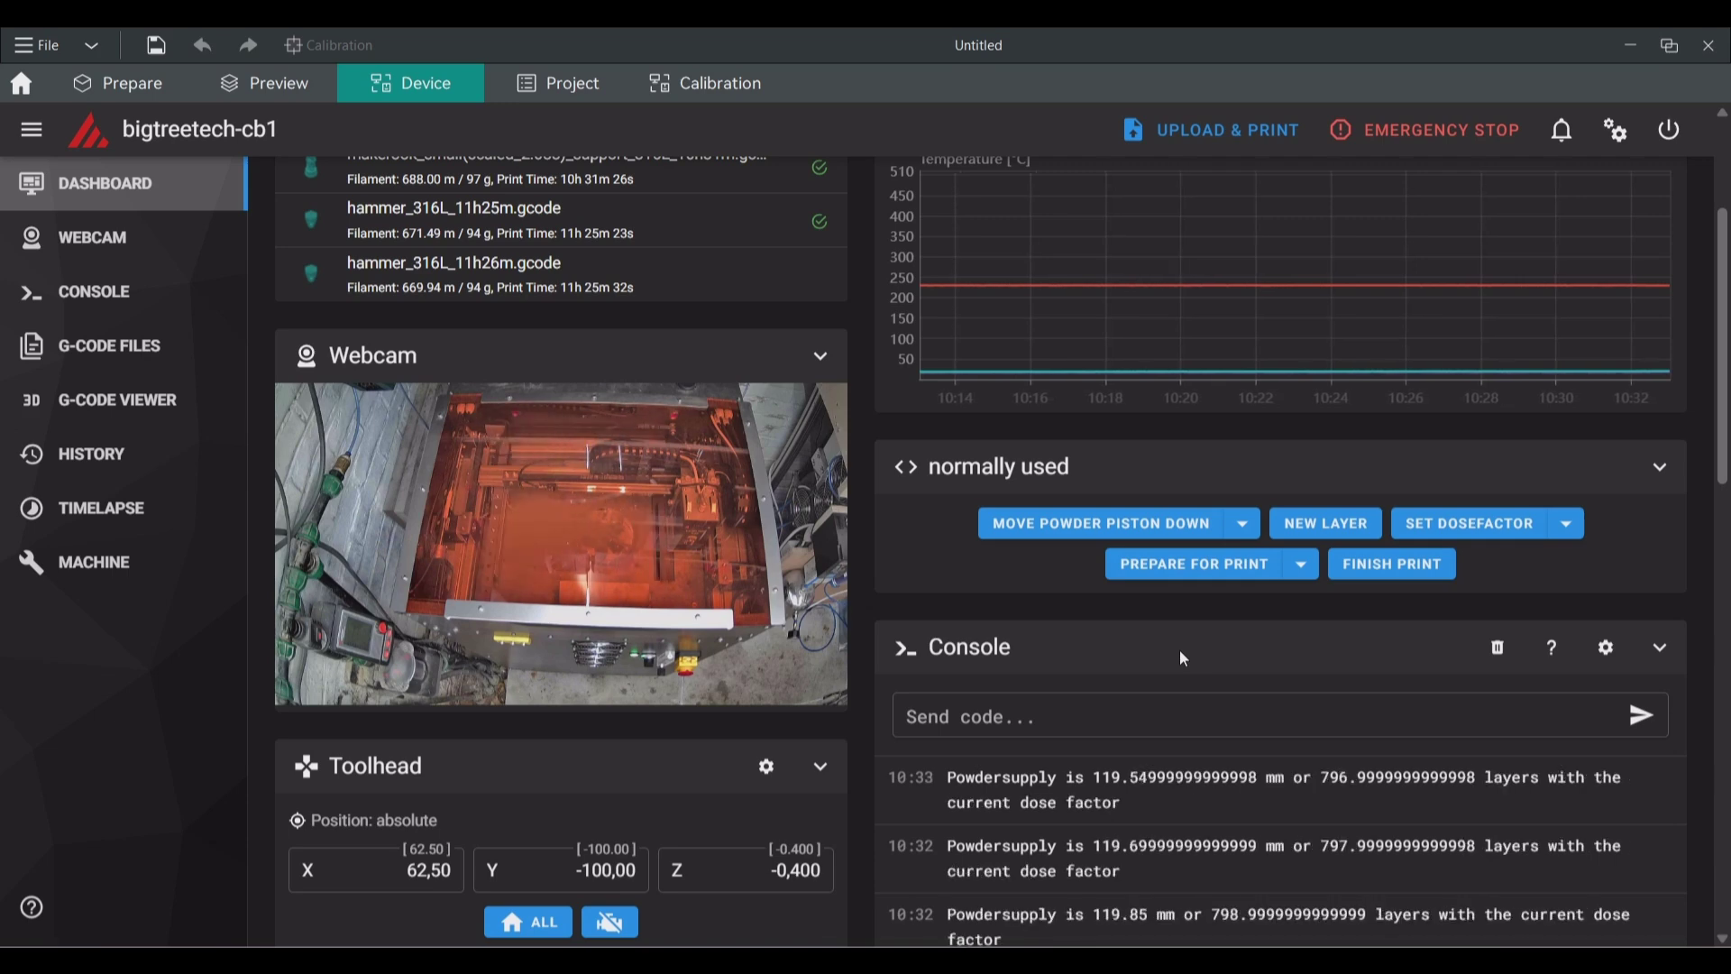
left_click(135, 251)
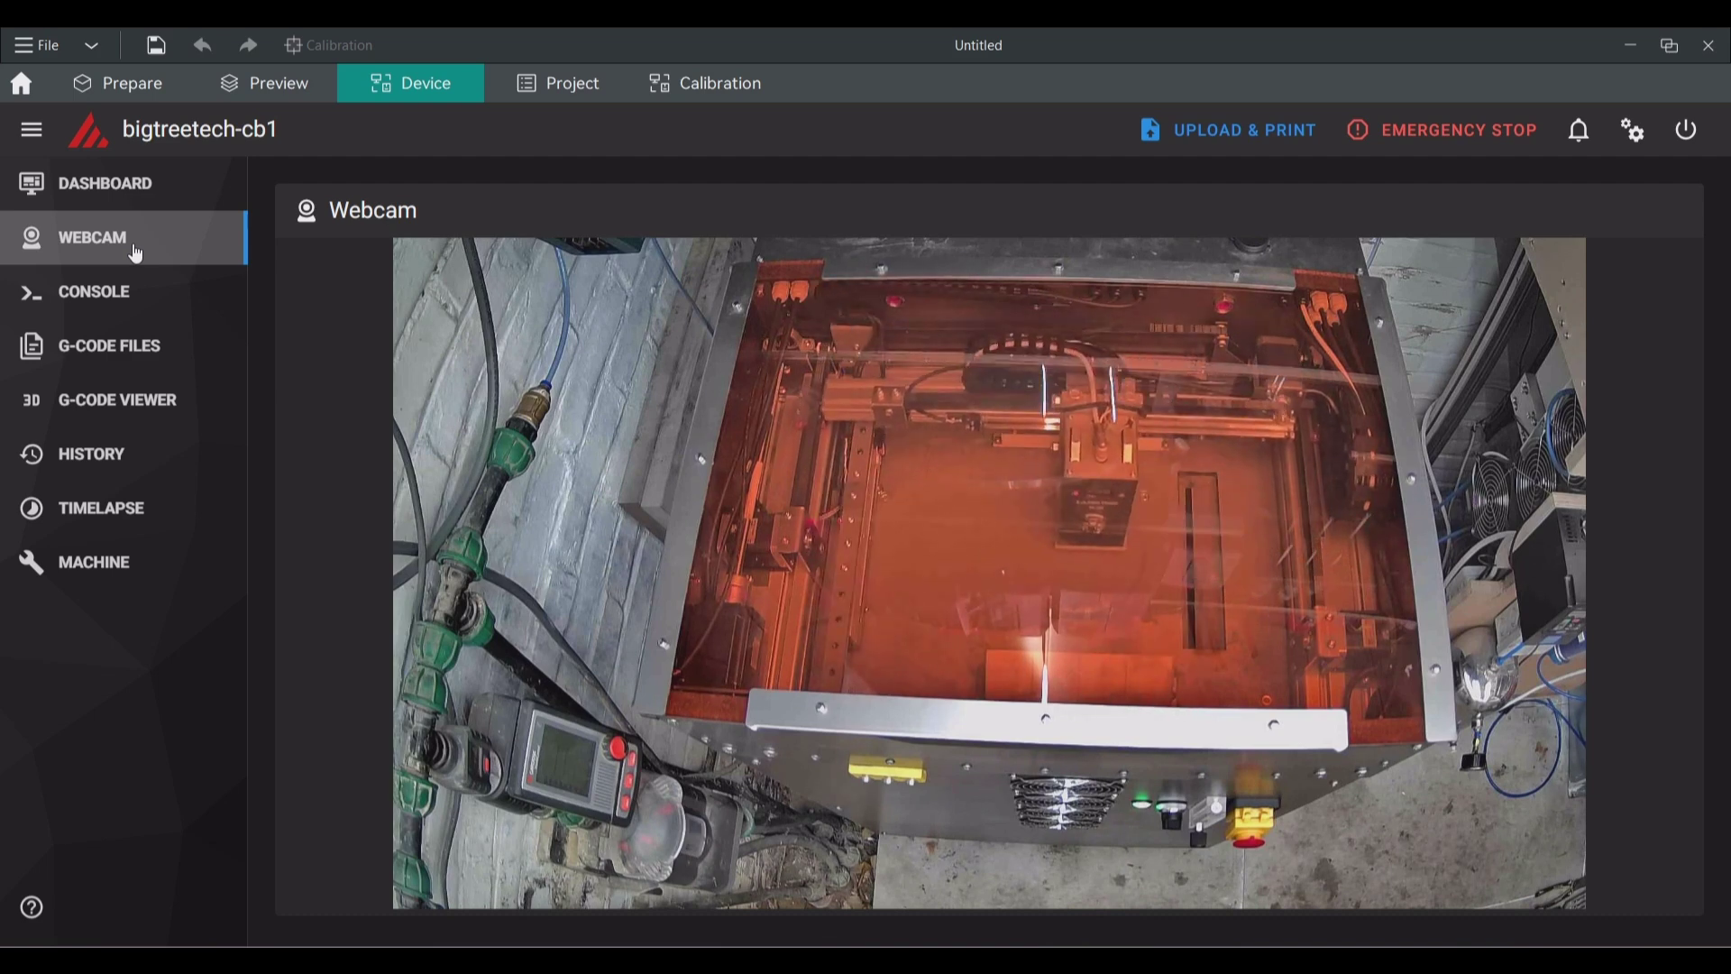
Lower the build platform 1 mm steps, raise it 0.1 mm, and spread a new powder layer.
left_click(104, 183)
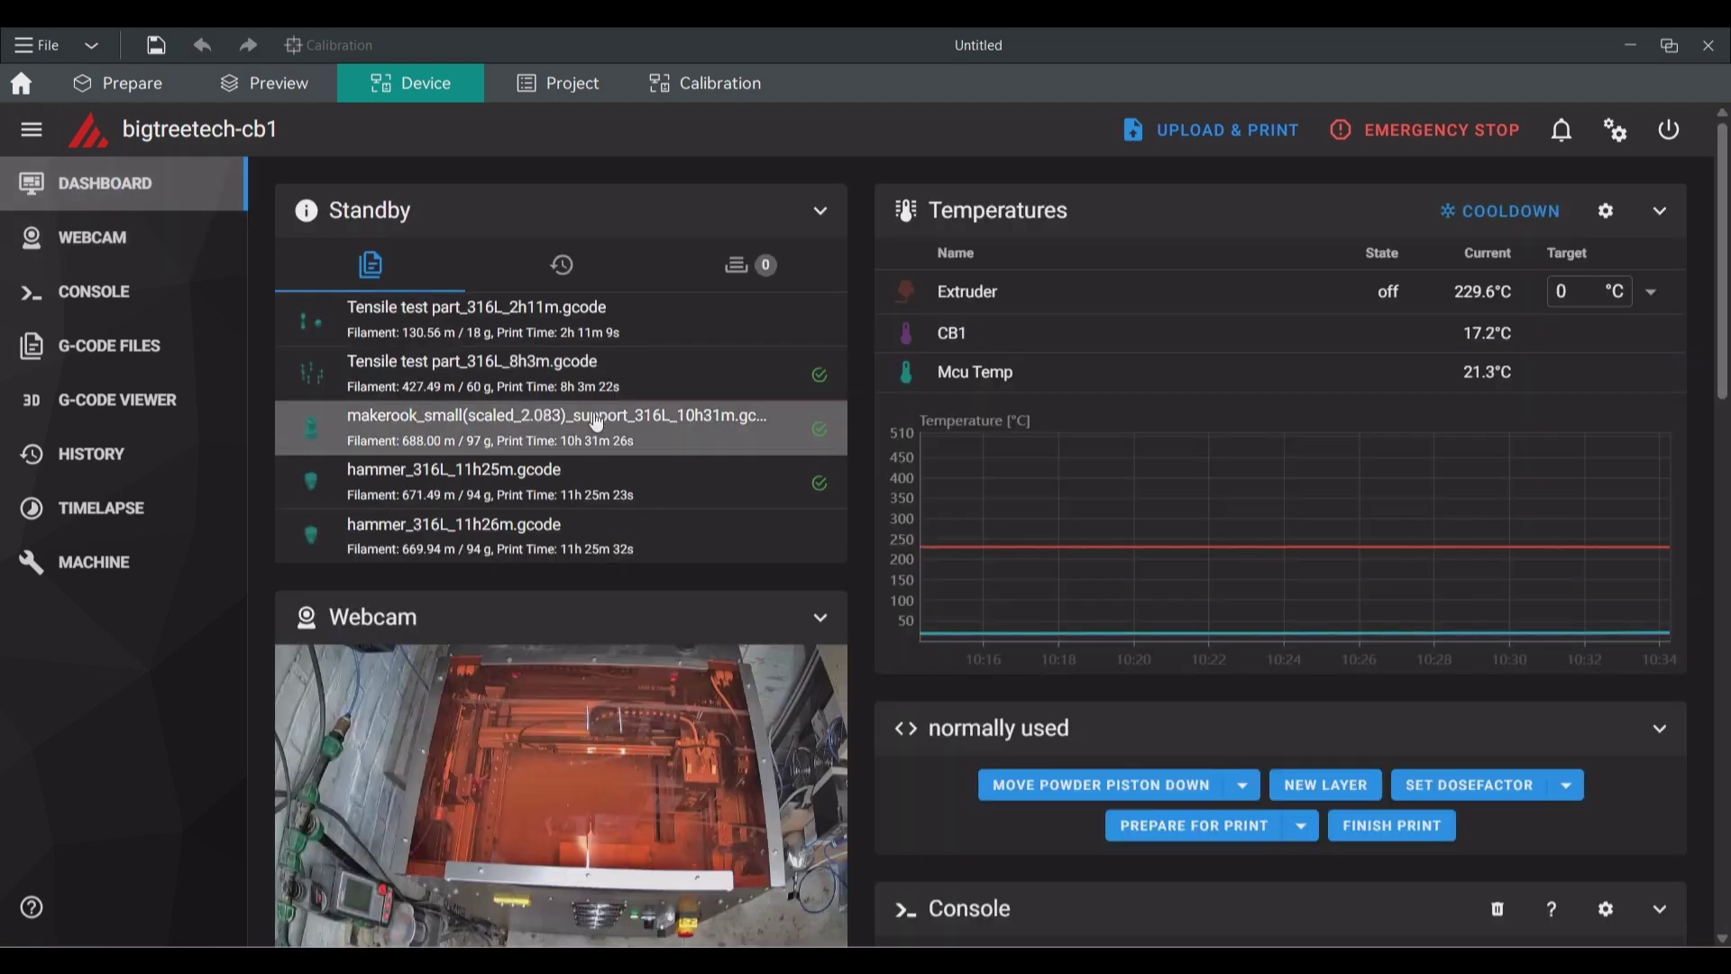
scroll(853, 512, "down", 5)
left_click(415, 834)
left_click(415, 833)
left_click(1297, 309)
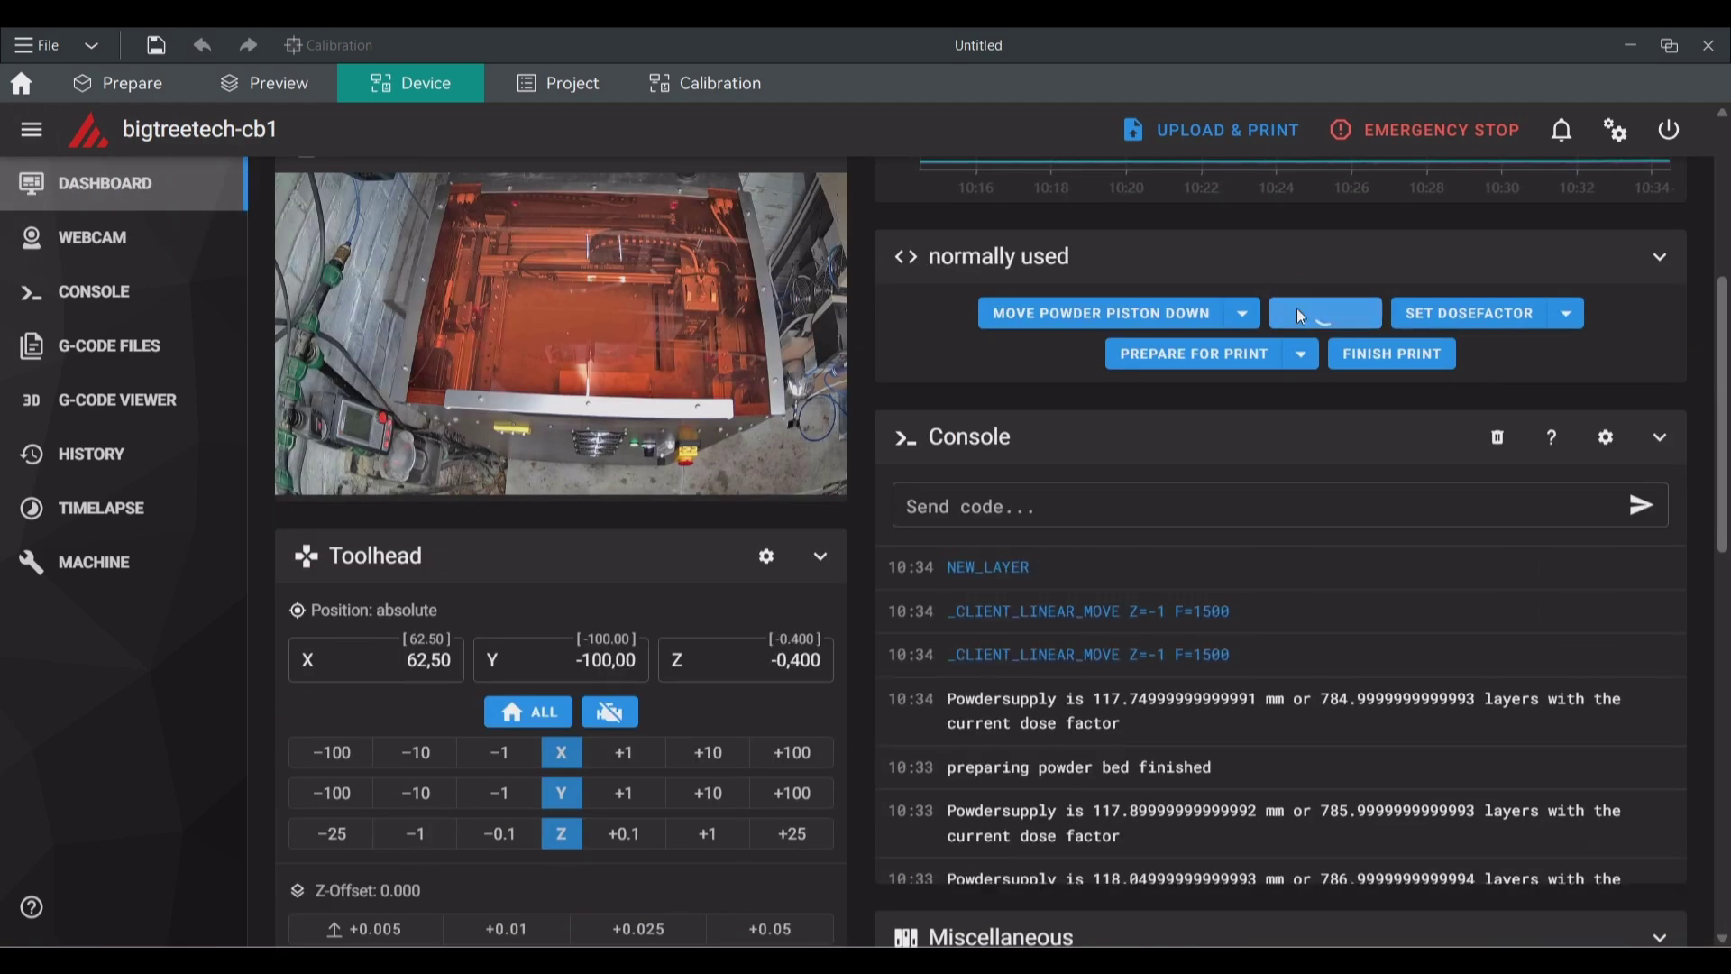
left_click(415, 833)
left_click(624, 833)
left_click(624, 833)
left_click(624, 833)
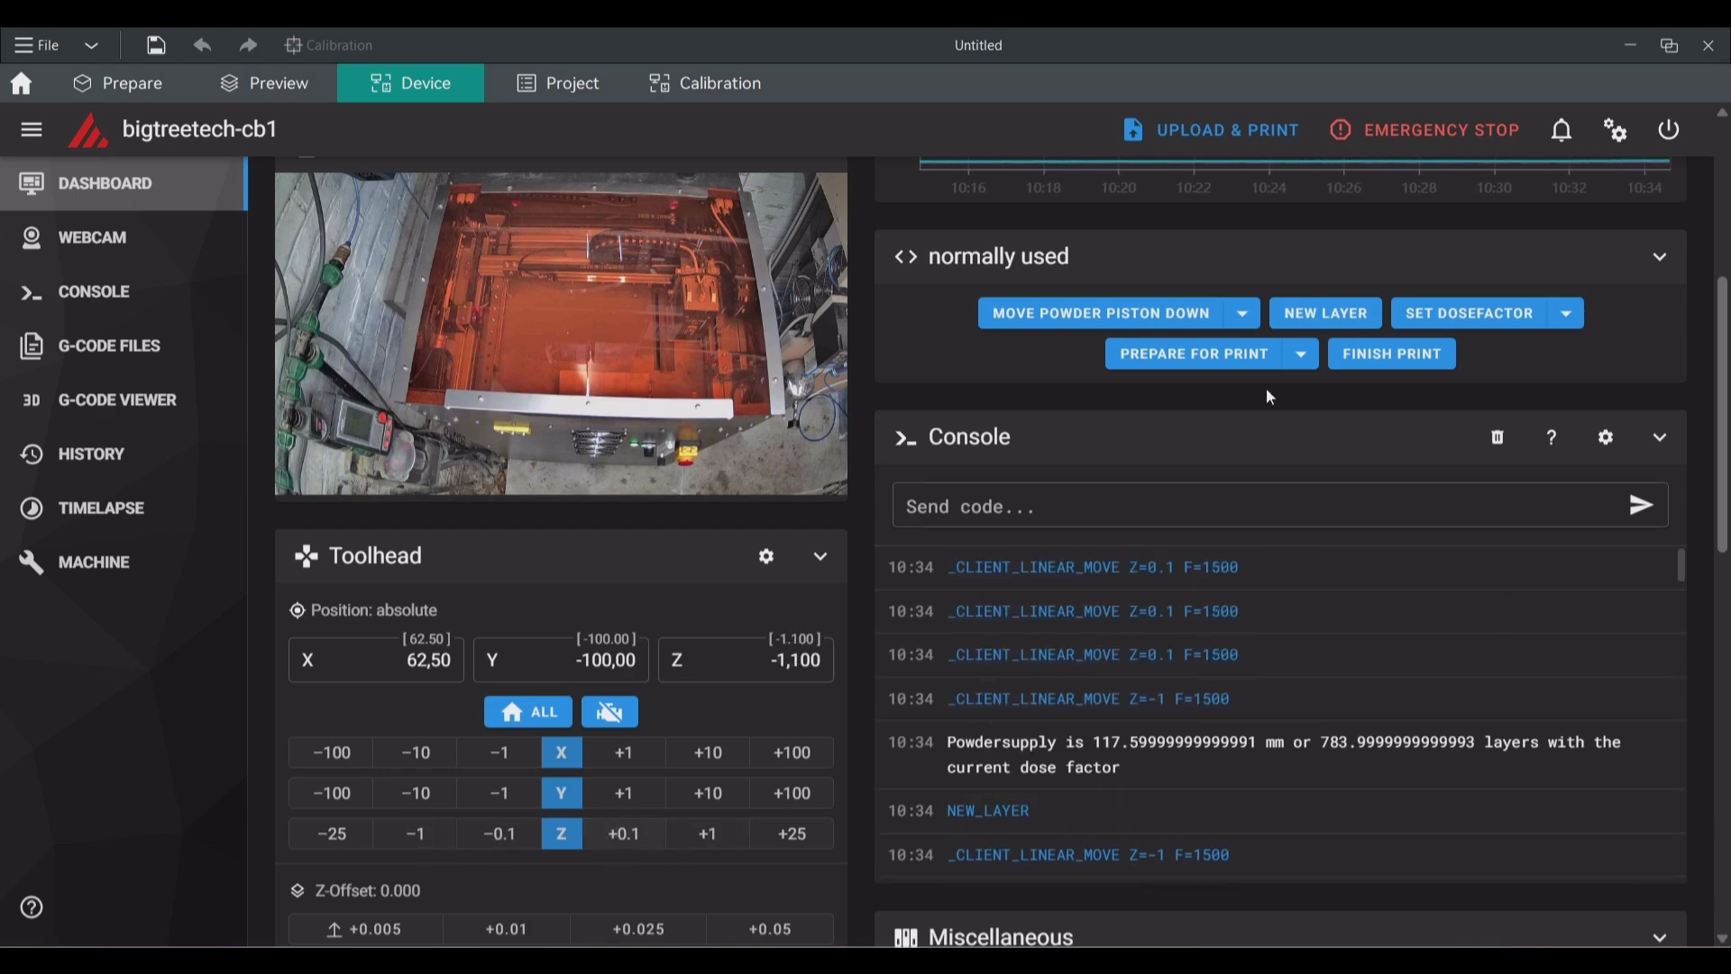
left_click(1322, 313)
After a webcam check, fine-tune Z with 0.1 mm raises and spread another powder layer.
left_click(136, 237)
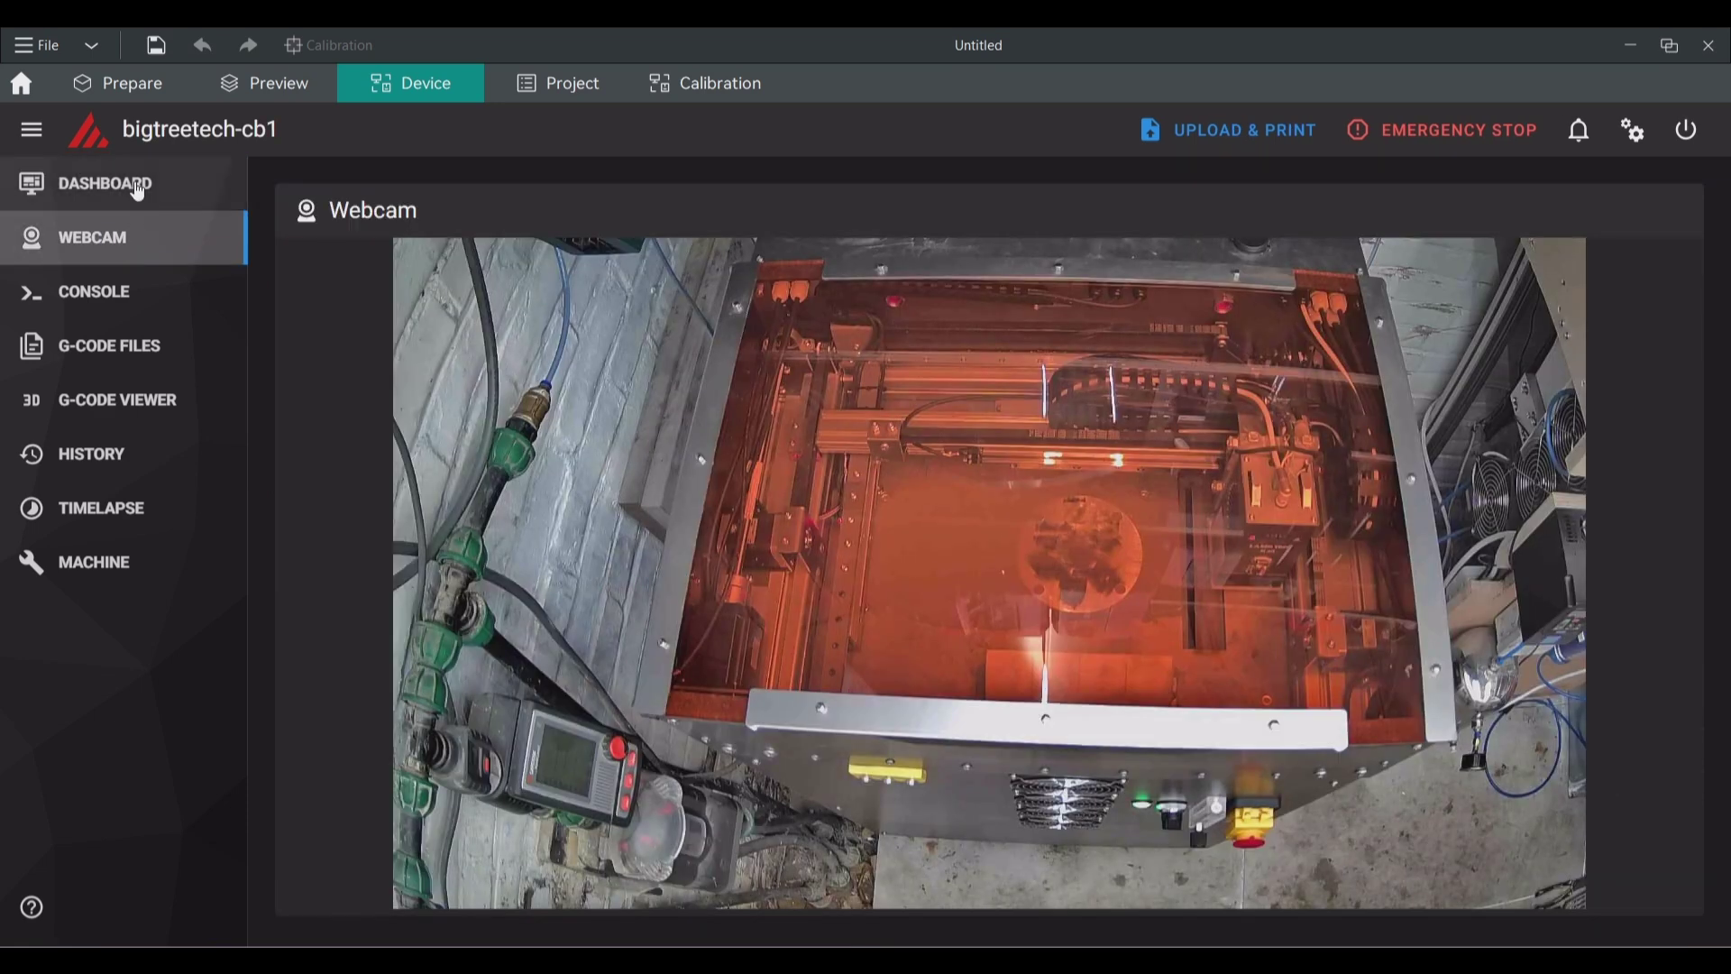
left_click(135, 183)
scroll(858, 601, "down", 2)
left_click(616, 743)
left_click(615, 743)
left_click(615, 743)
left_click(616, 743)
left_click(499, 743)
left_click(499, 743)
left_click(416, 743)
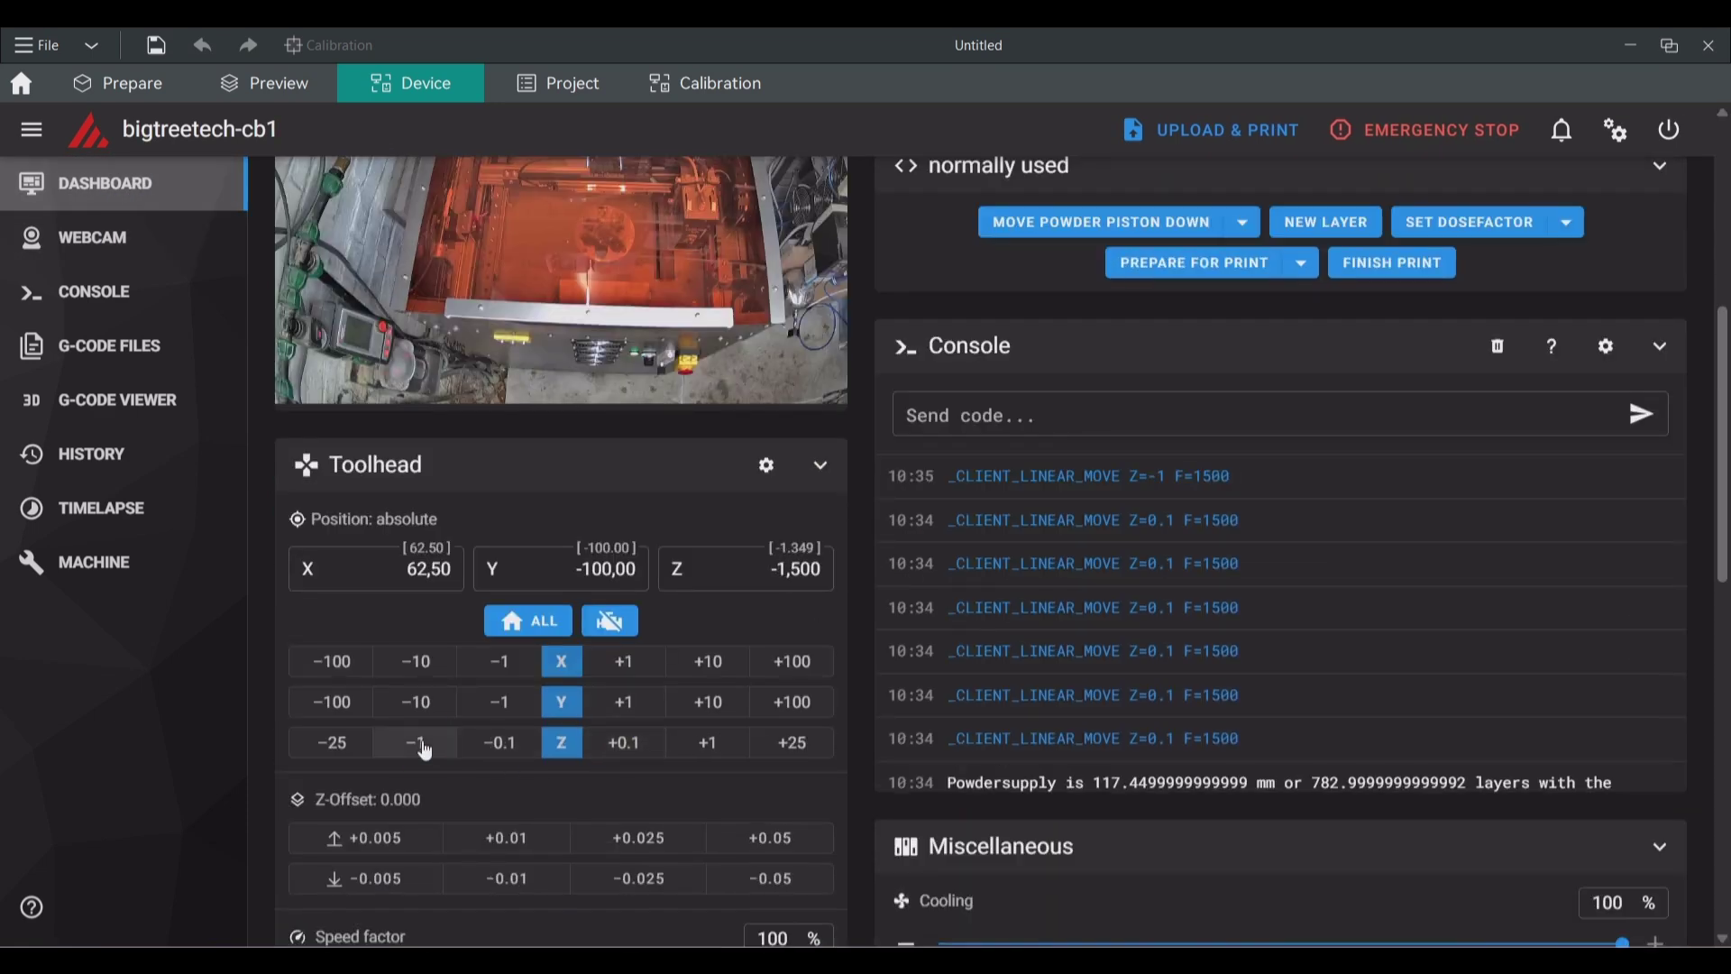
left_click(623, 749)
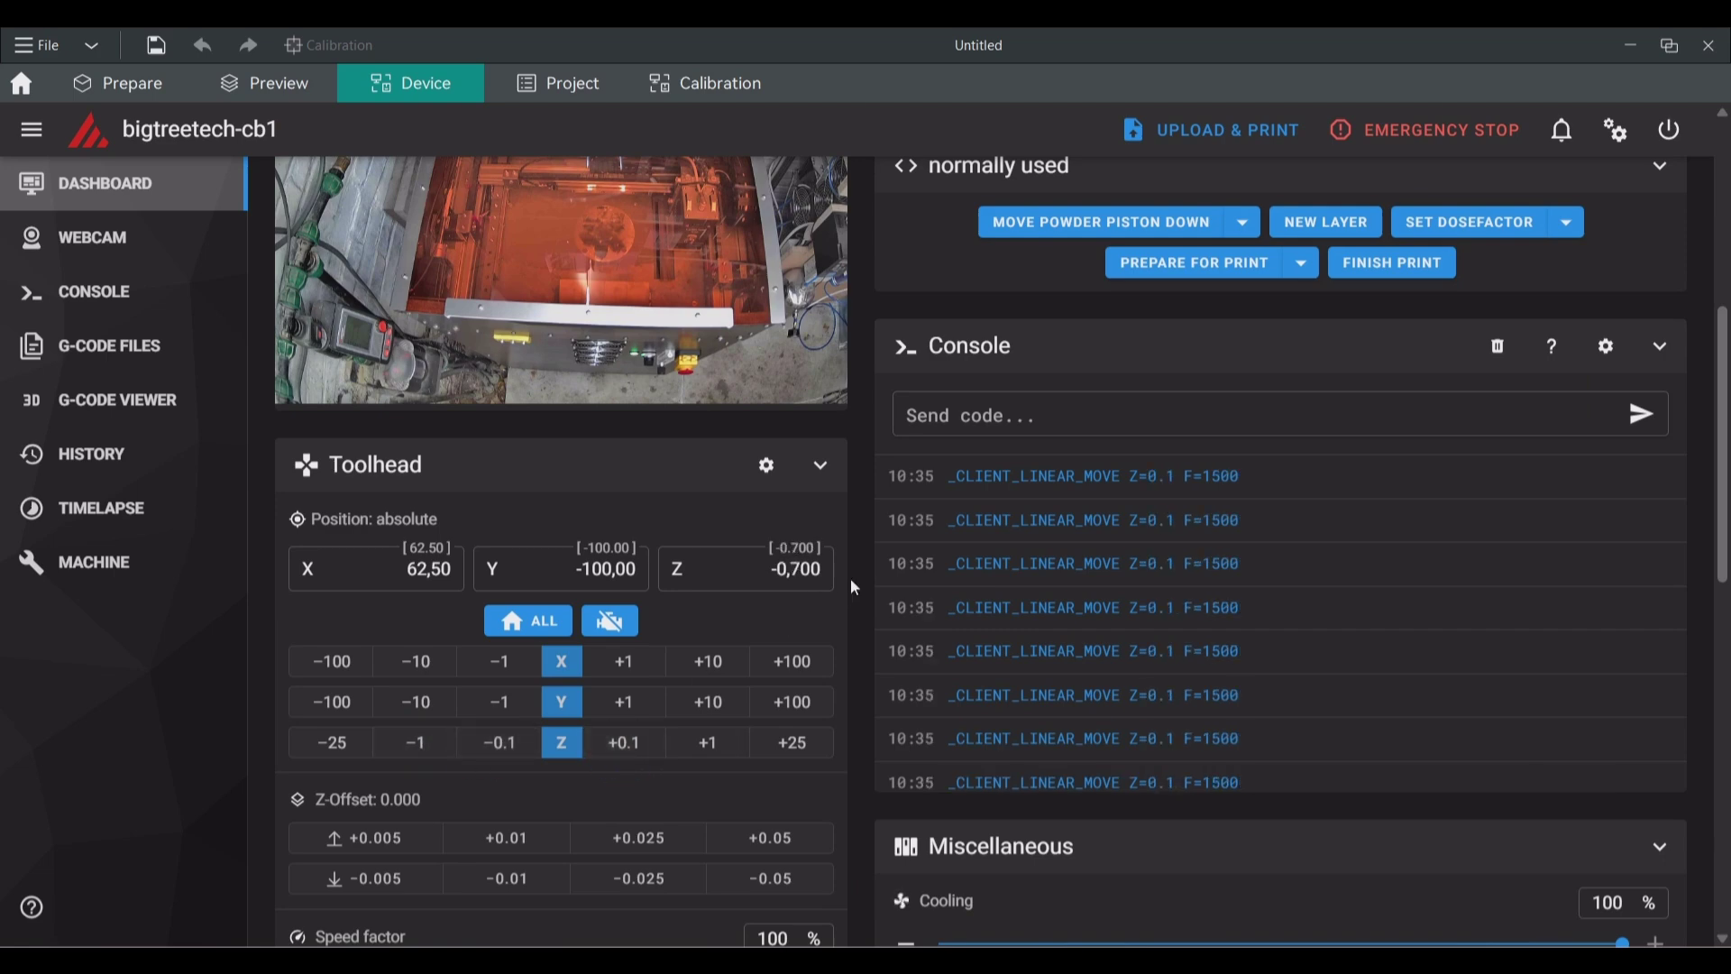
scroll(854, 587, "up", 2)
left_click(1295, 383)
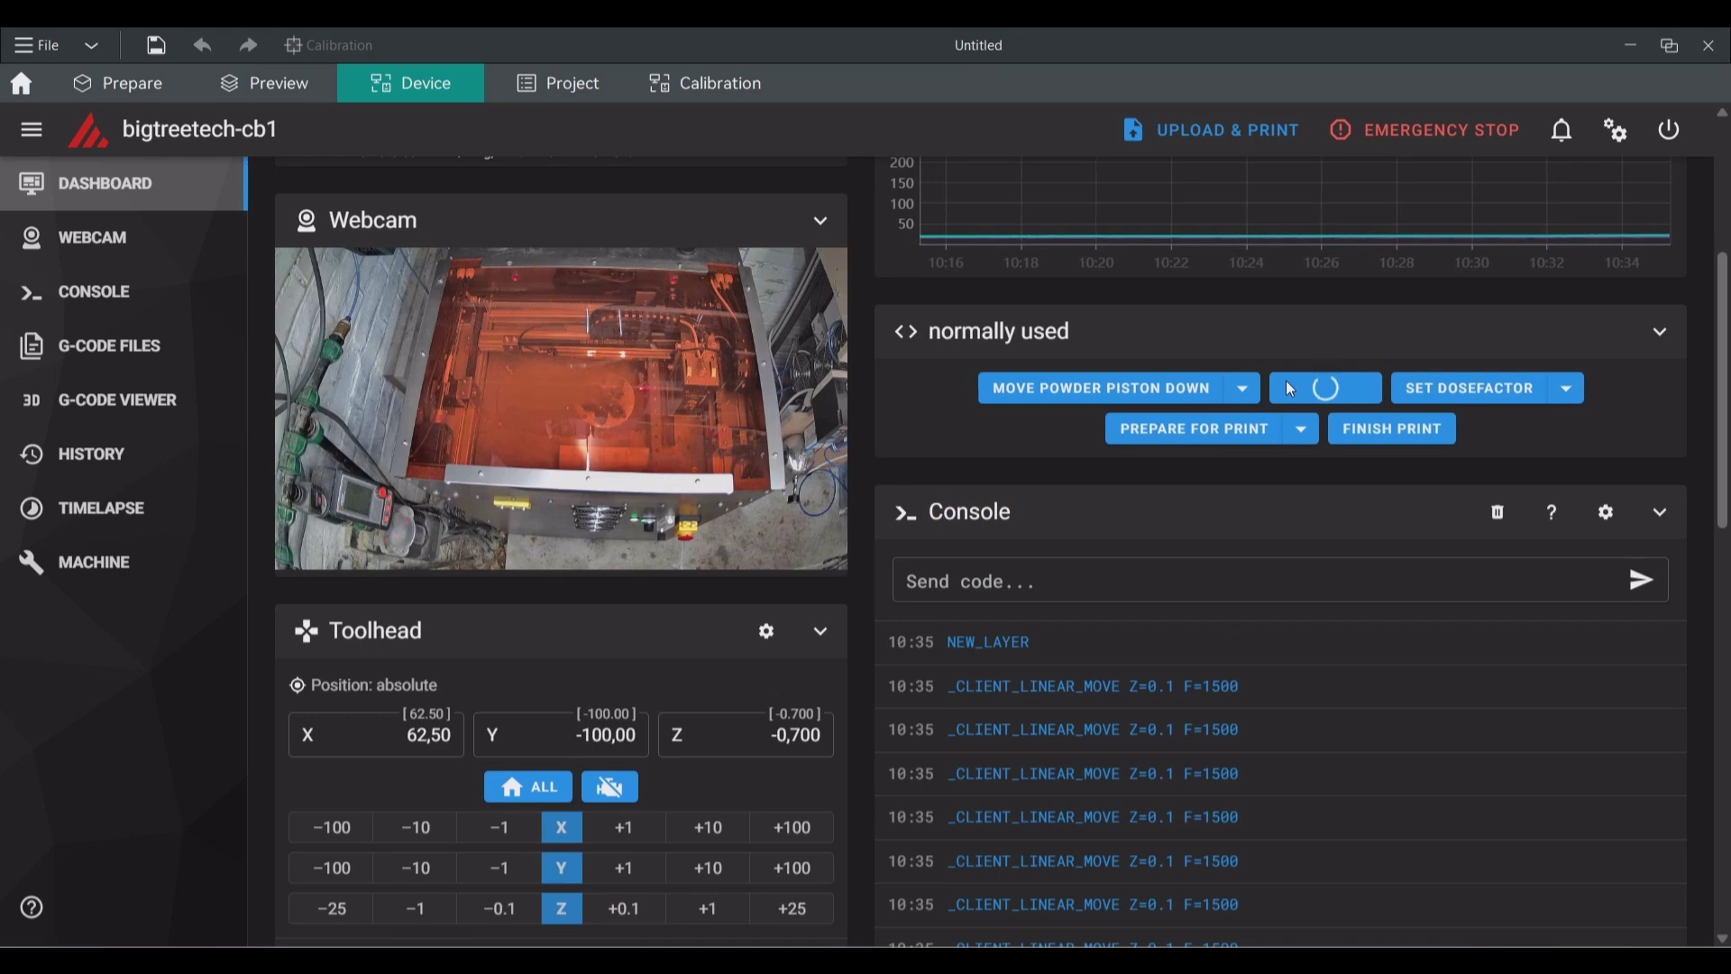
Check the fresh powder layer on the webcam and return to the dashboard.
left_click(124, 240)
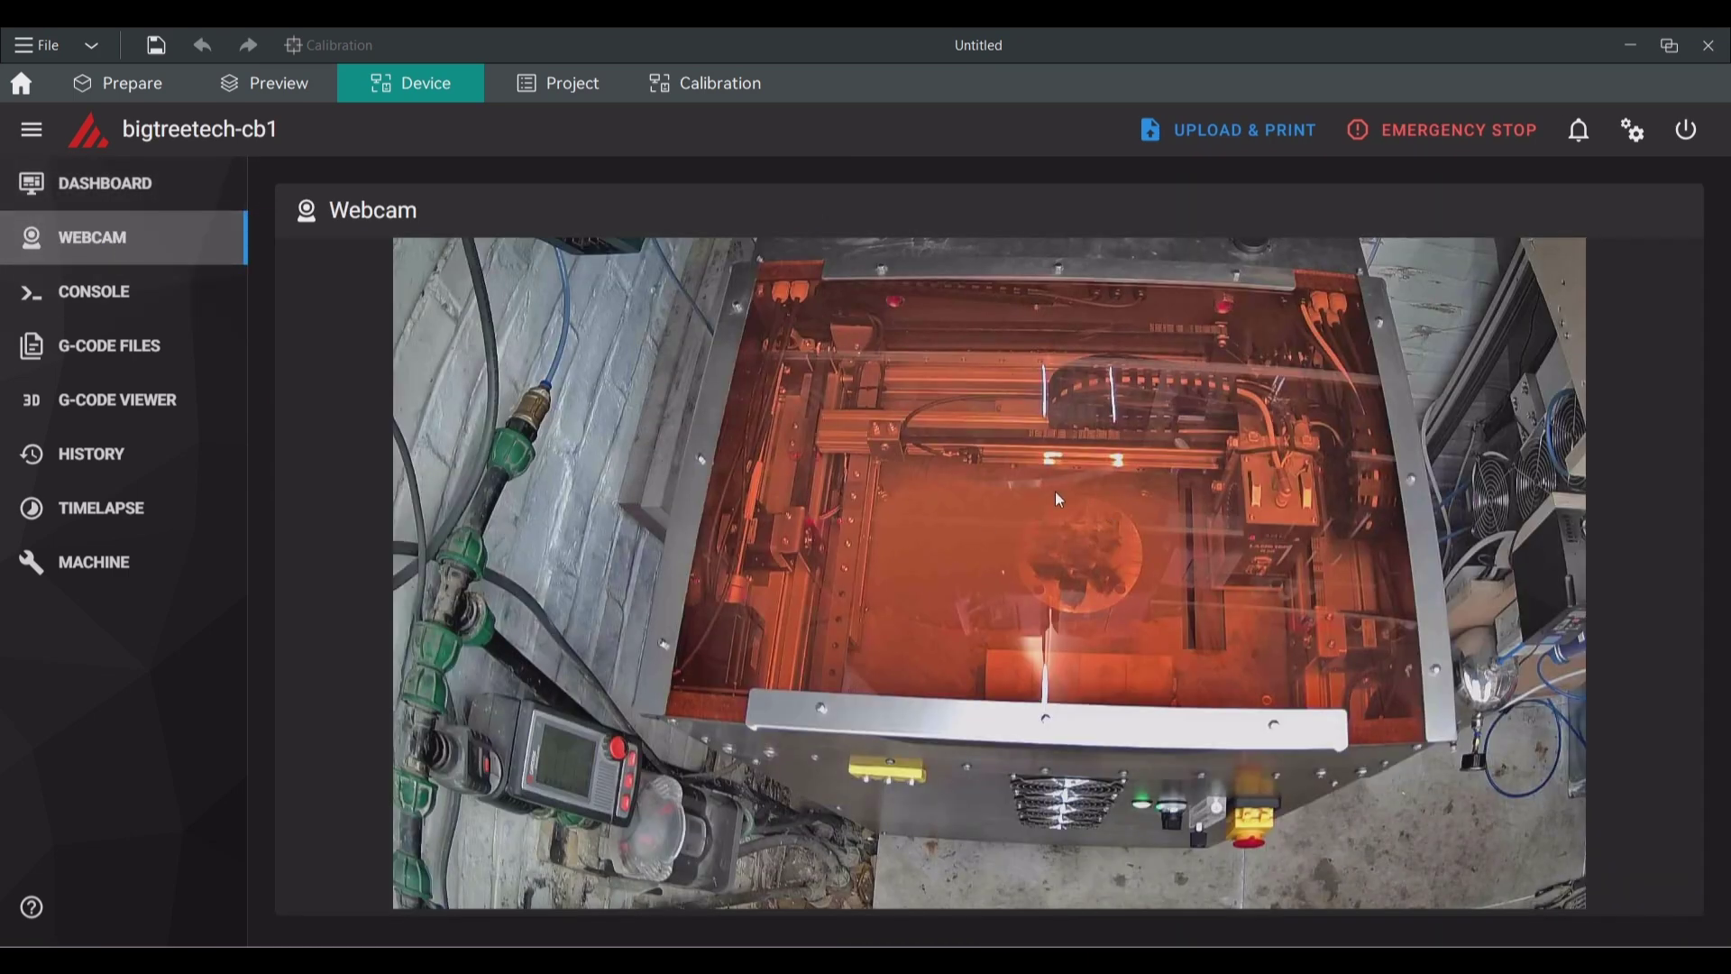
left_click(167, 189)
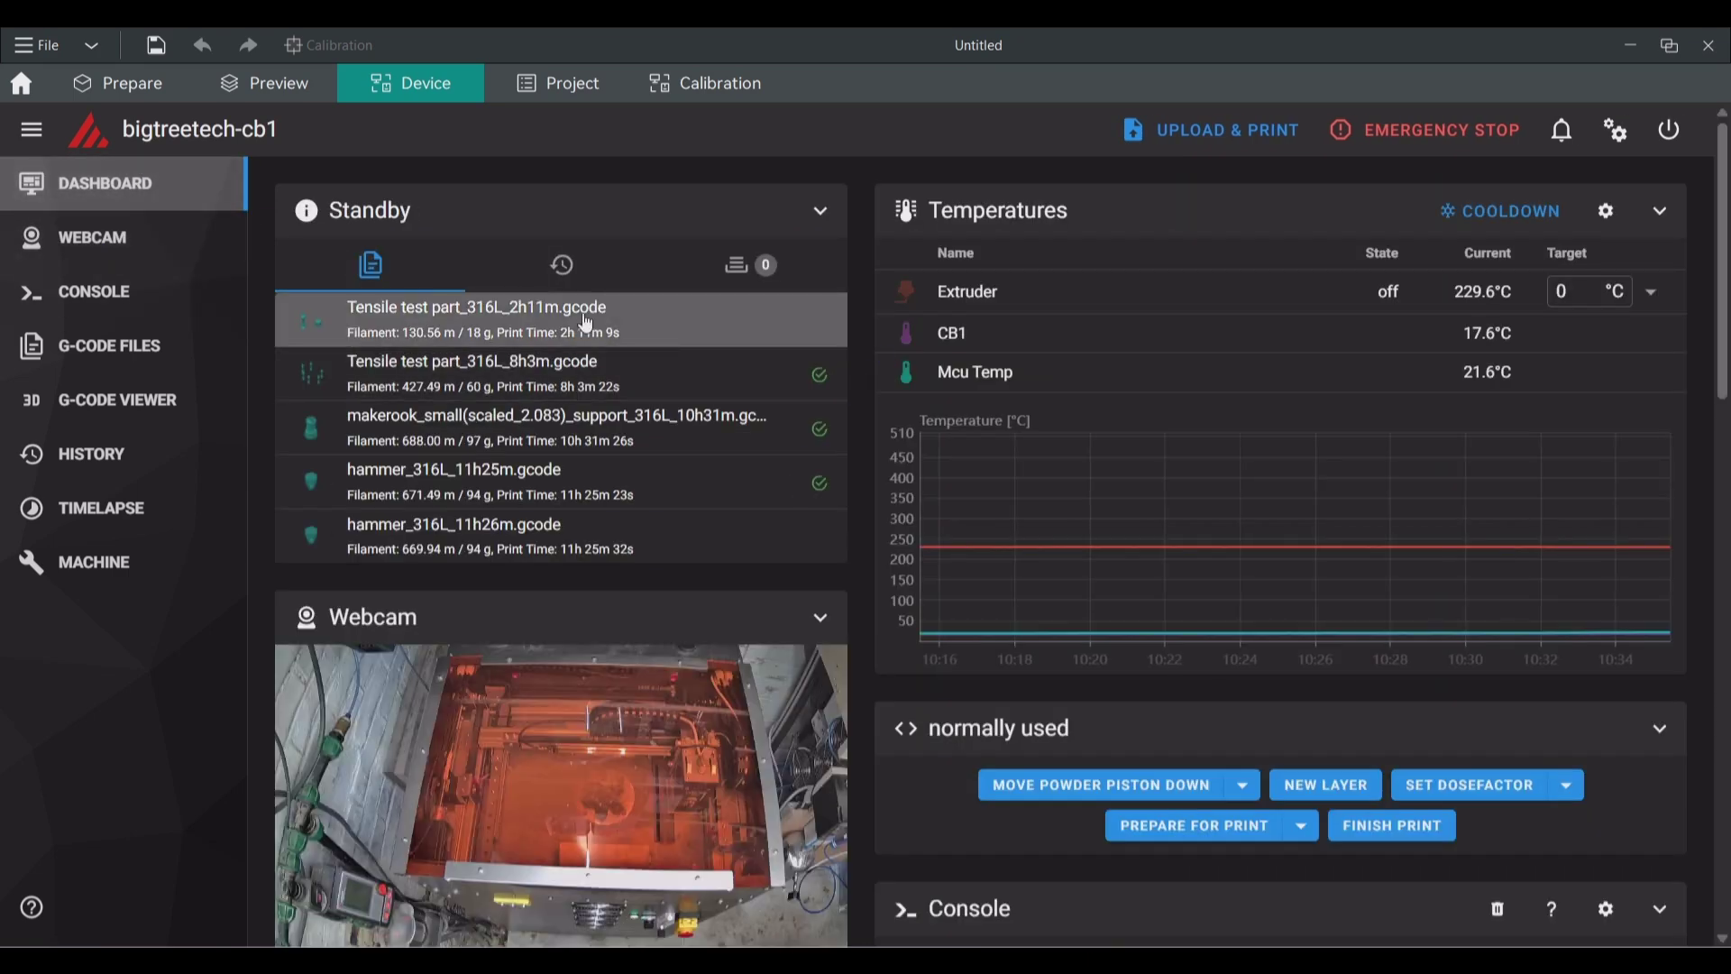
scroll(855, 460, "down", 12)
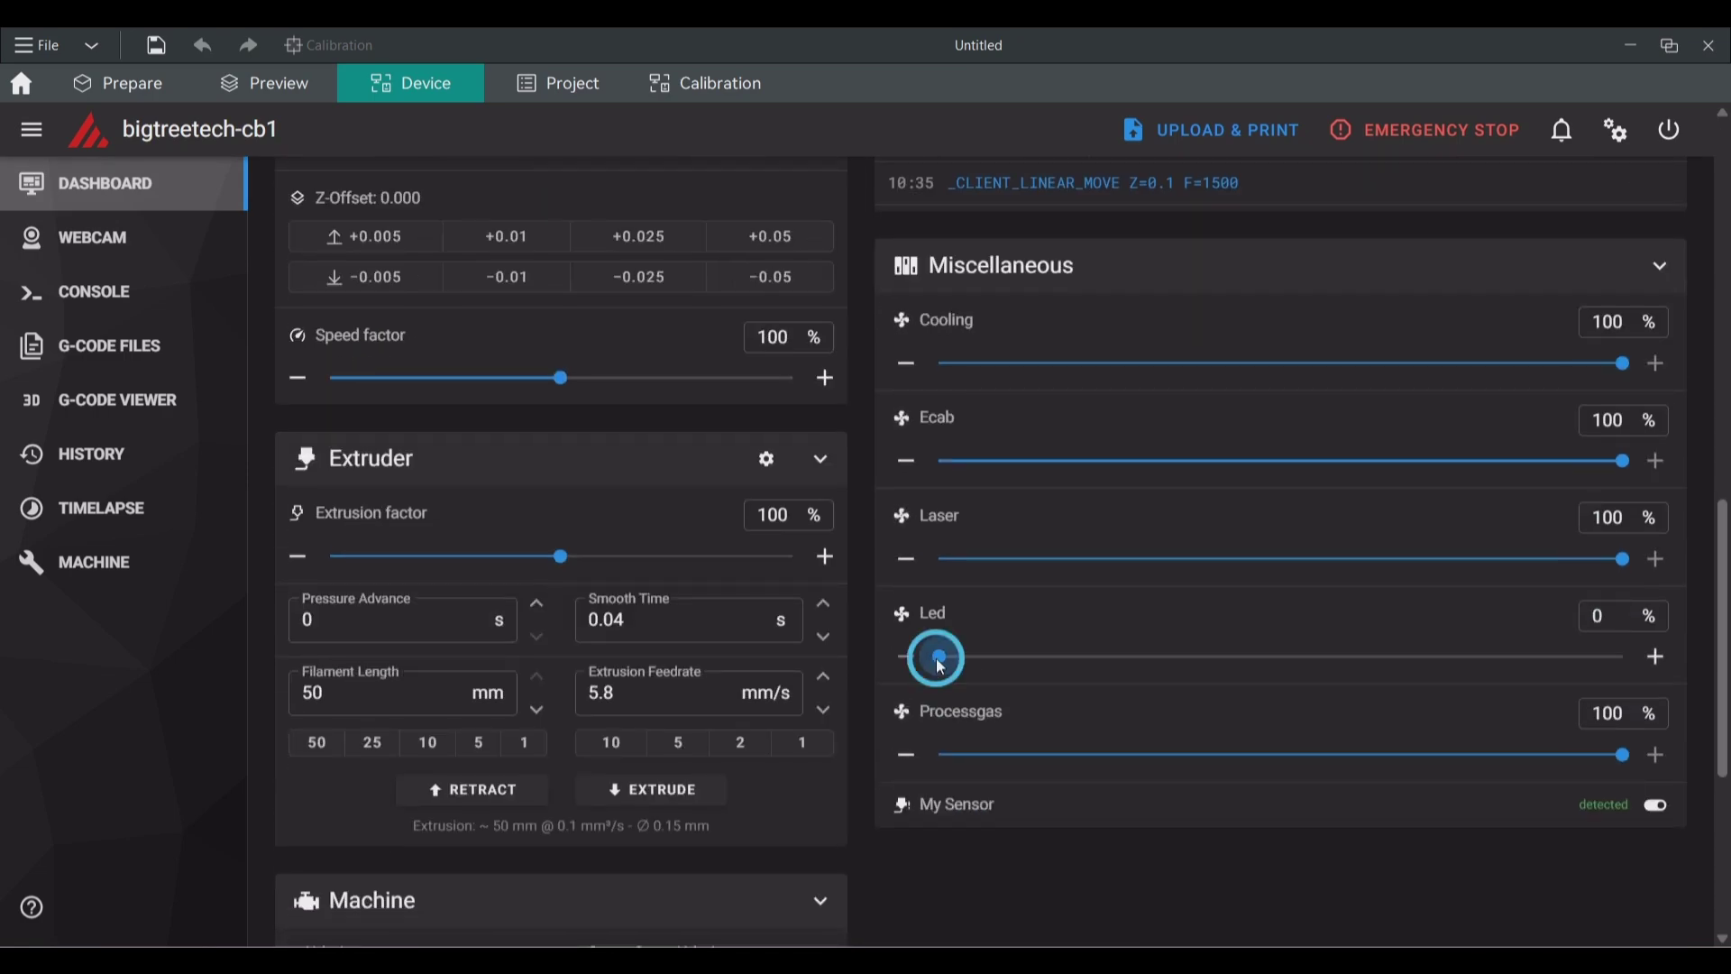
scroll(868, 463, "up", 12)
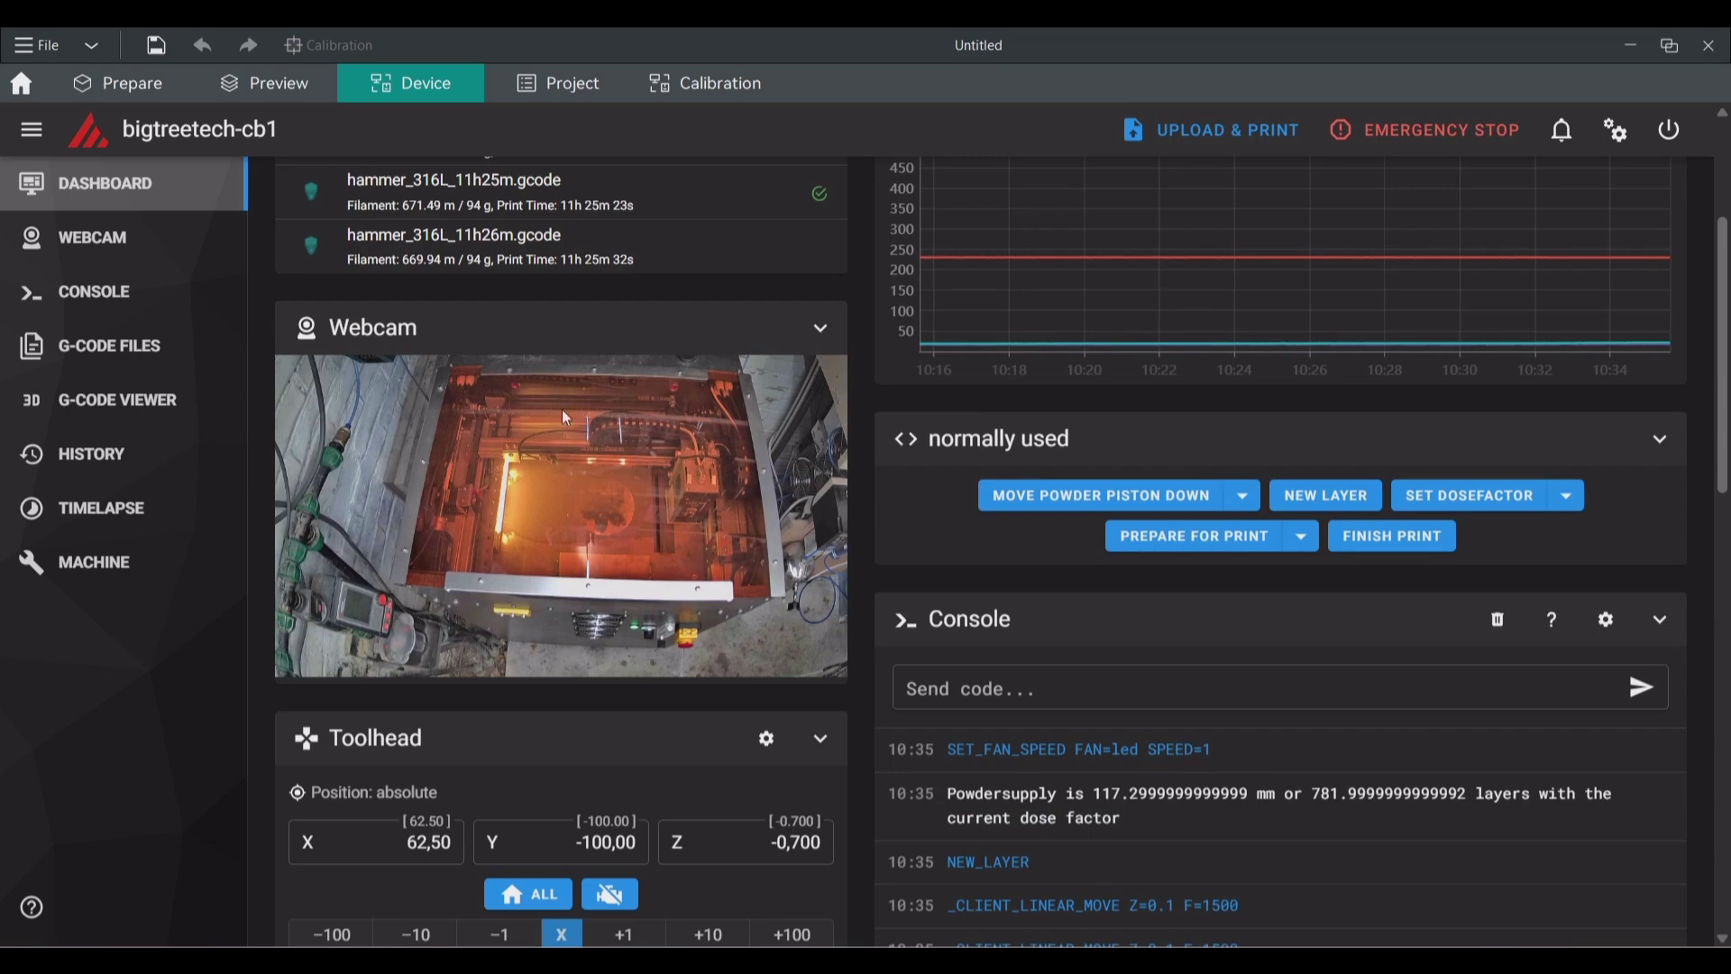
left_click(72, 240)
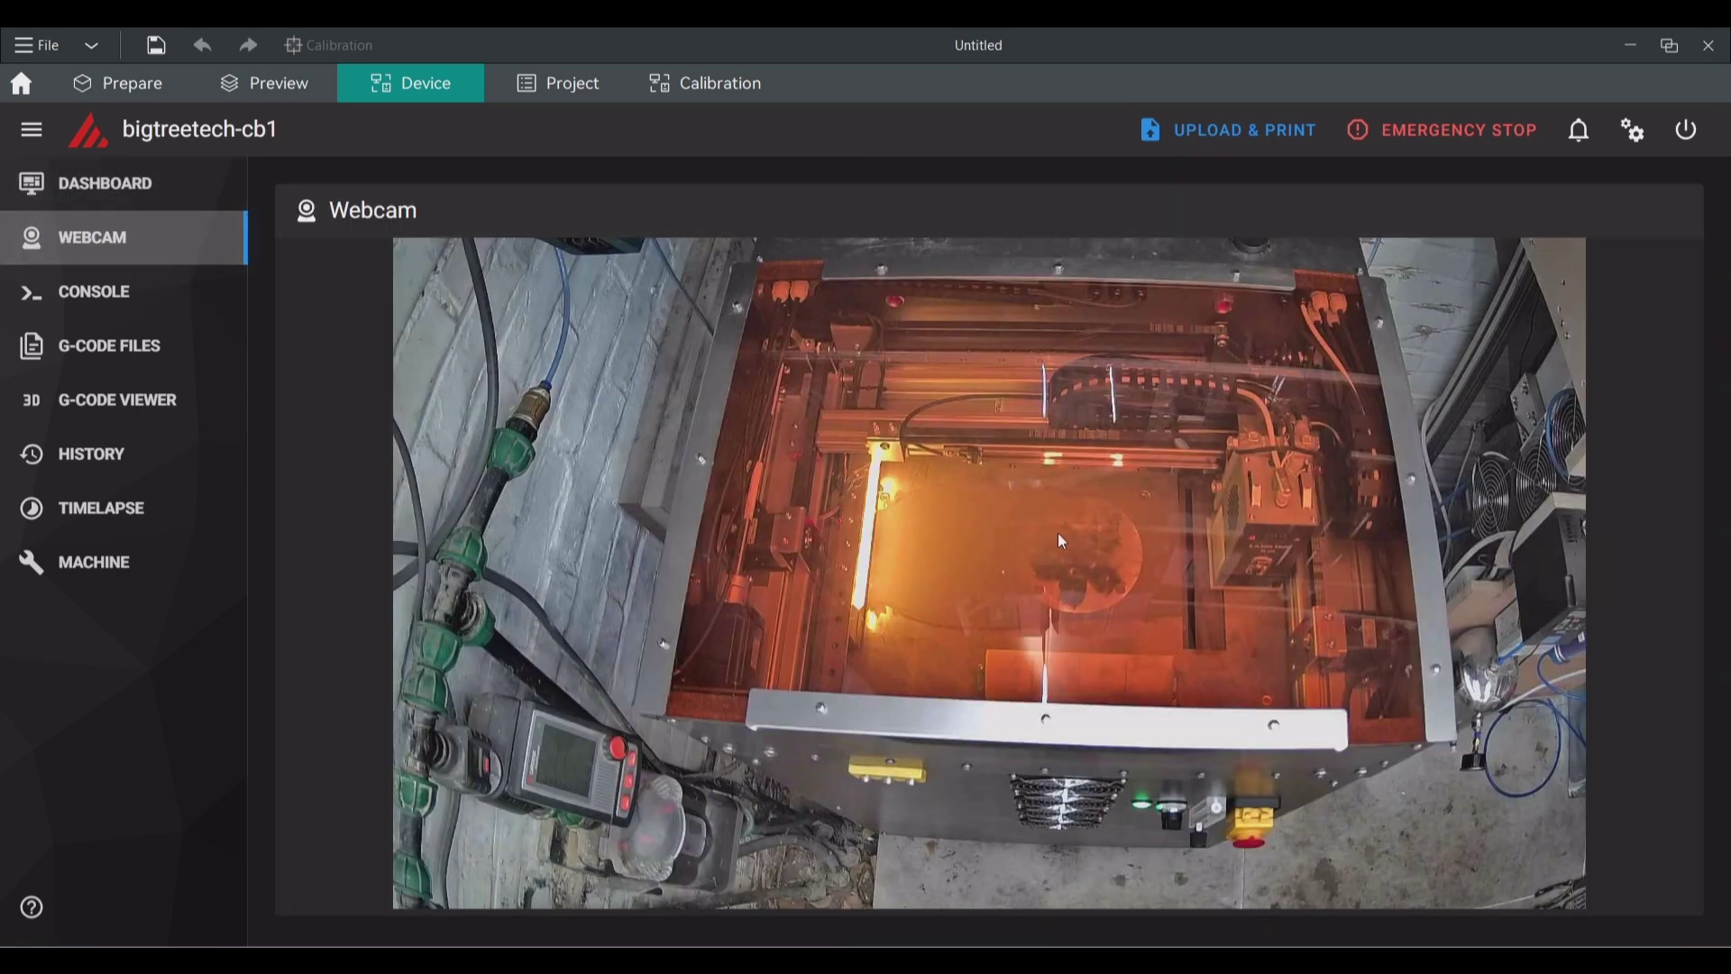
left_click(78, 183)
Select Tensile test part_316L_2h11m.gcode and confirm the print with timelapse on.
left_click(547, 306)
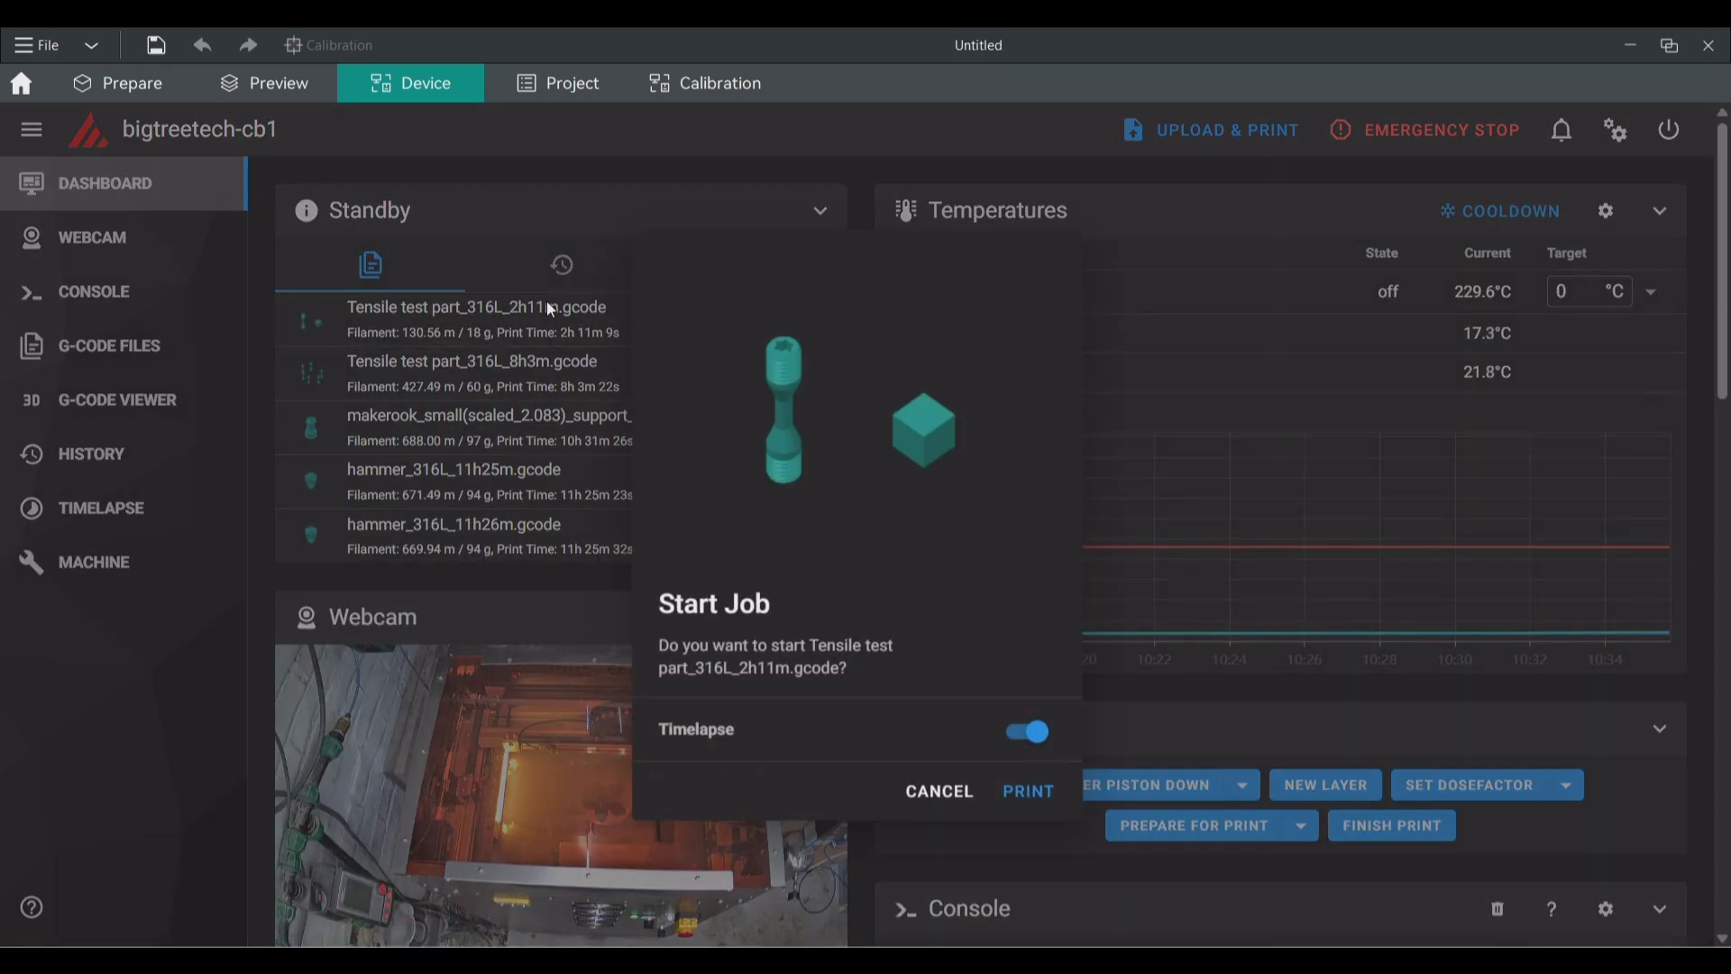
left_click(1028, 794)
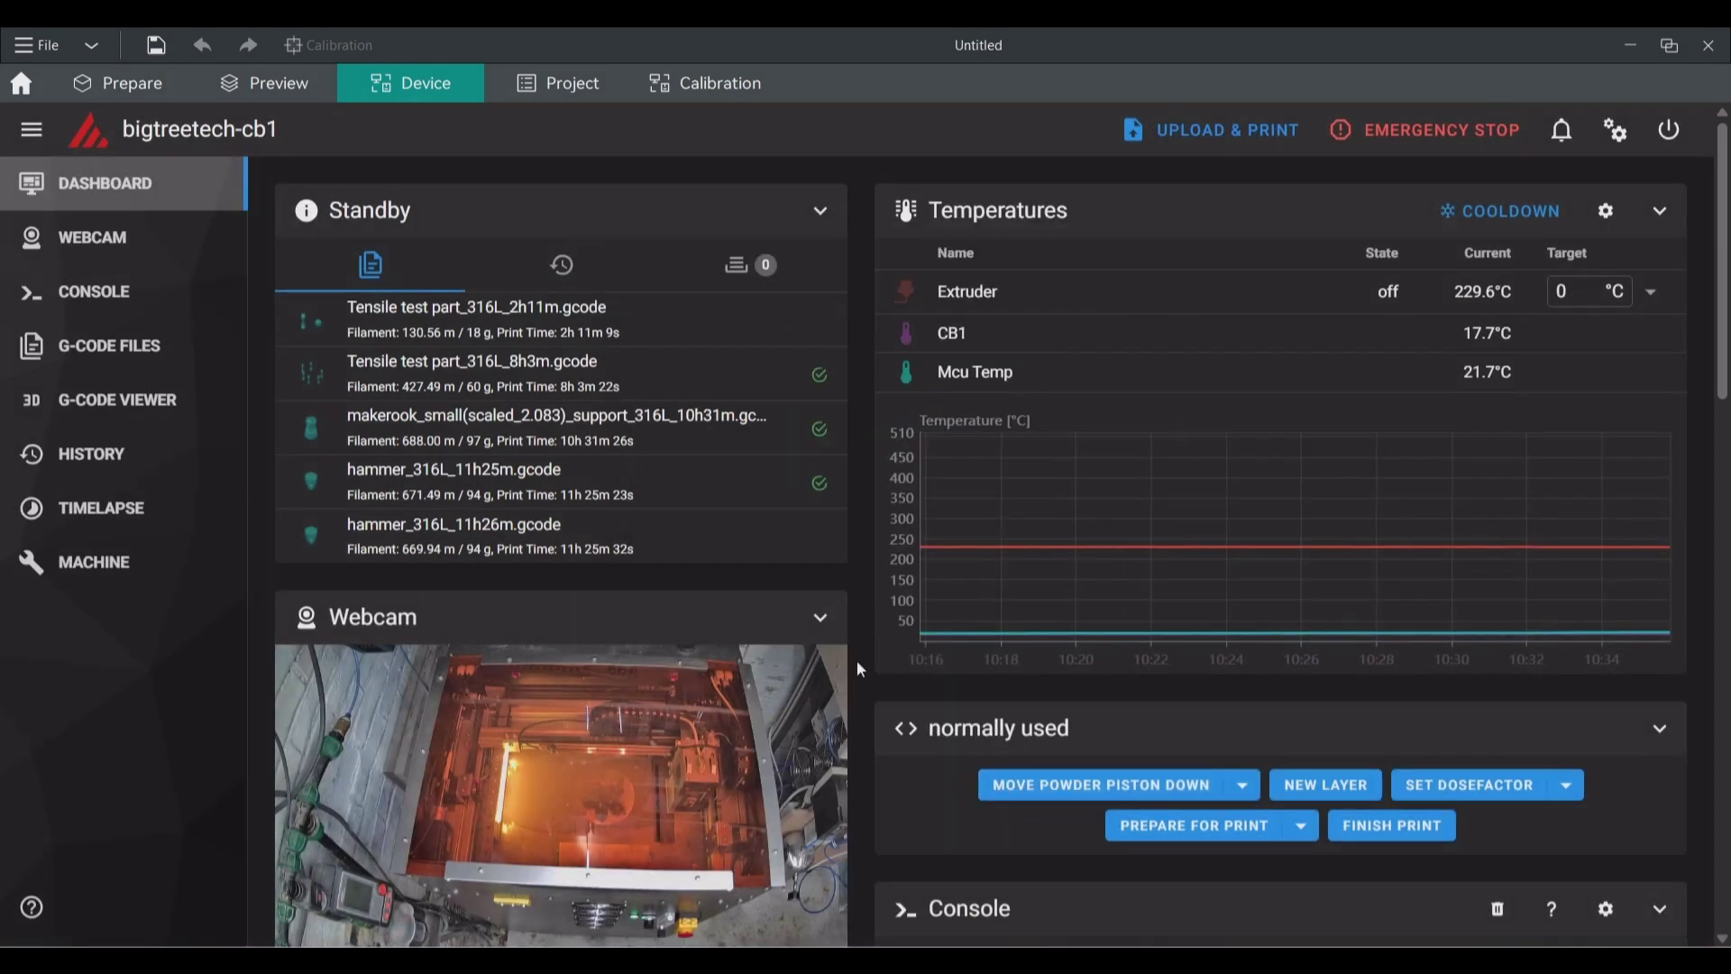
scroll(1238, 625, "down", 3)
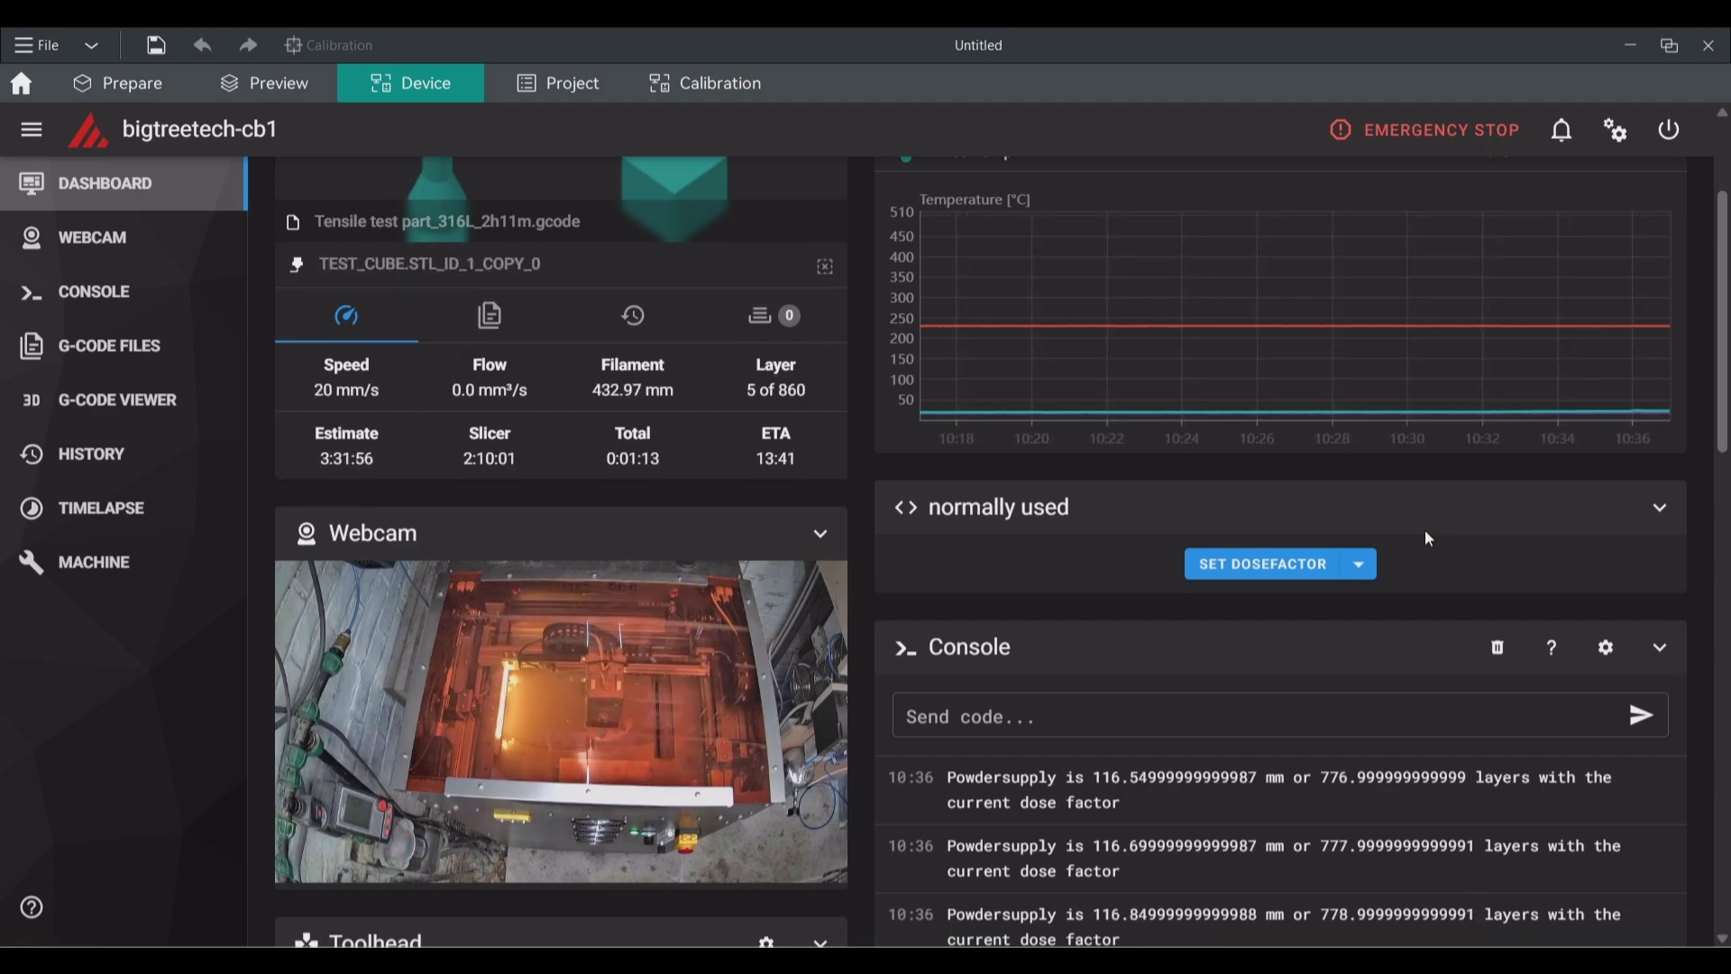
left_click(133, 236)
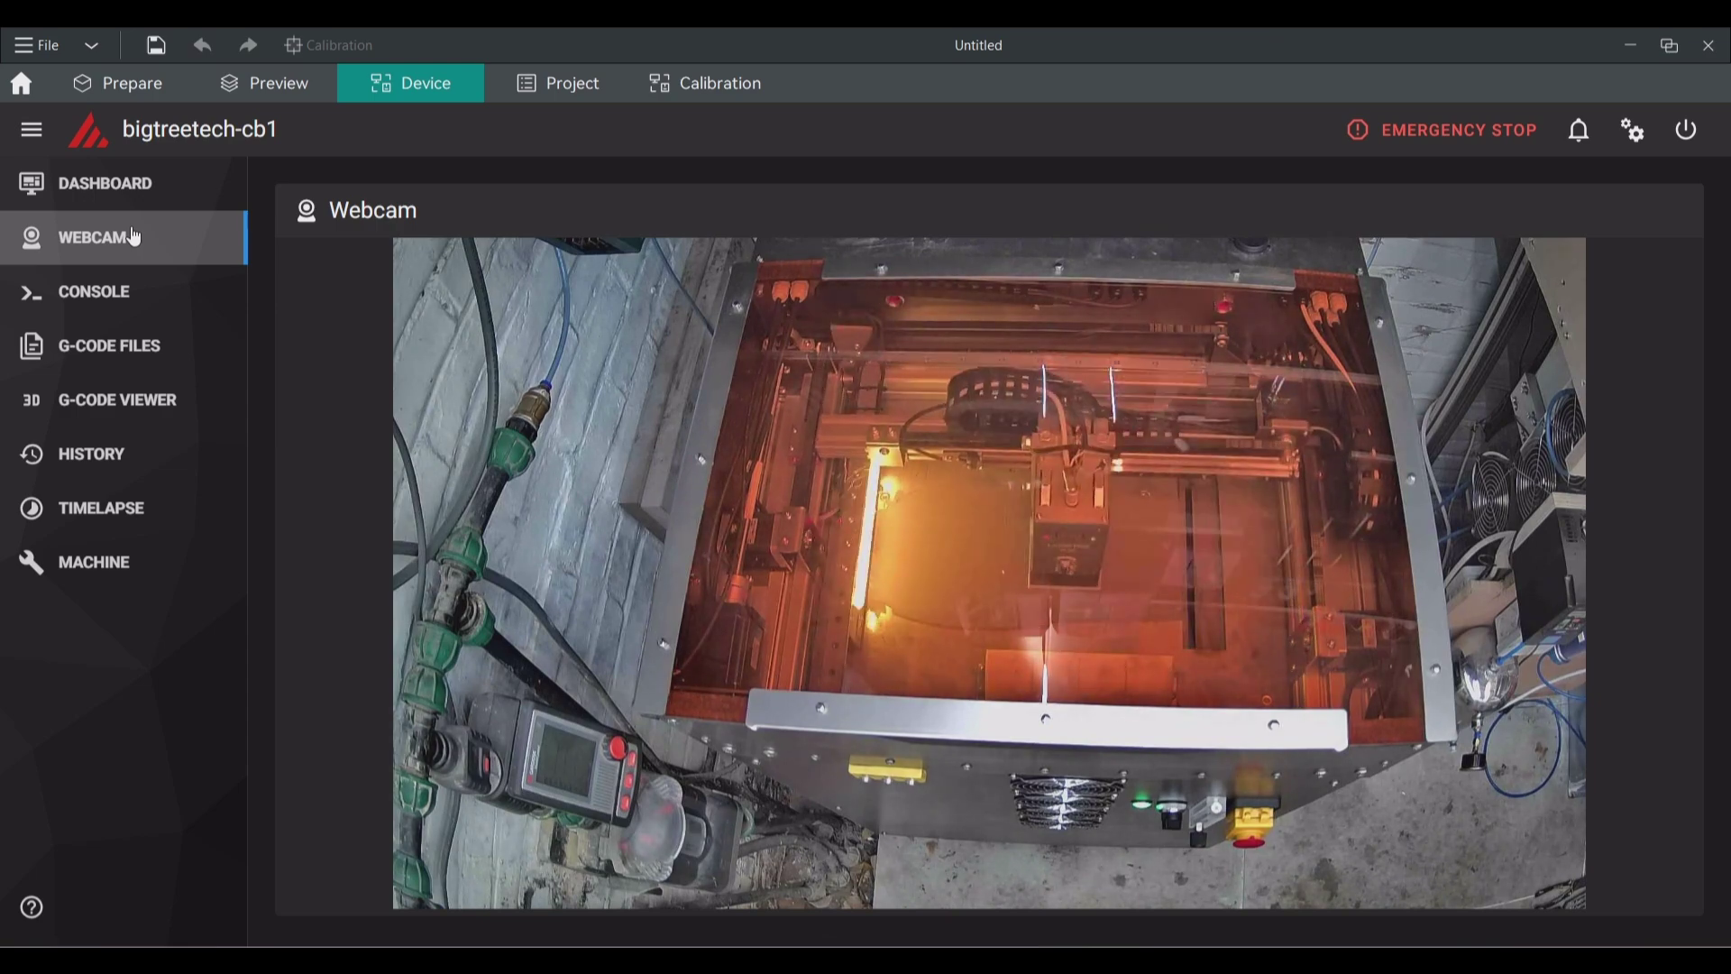
left_click(144, 187)
scroll(1235, 844, "down", 3)
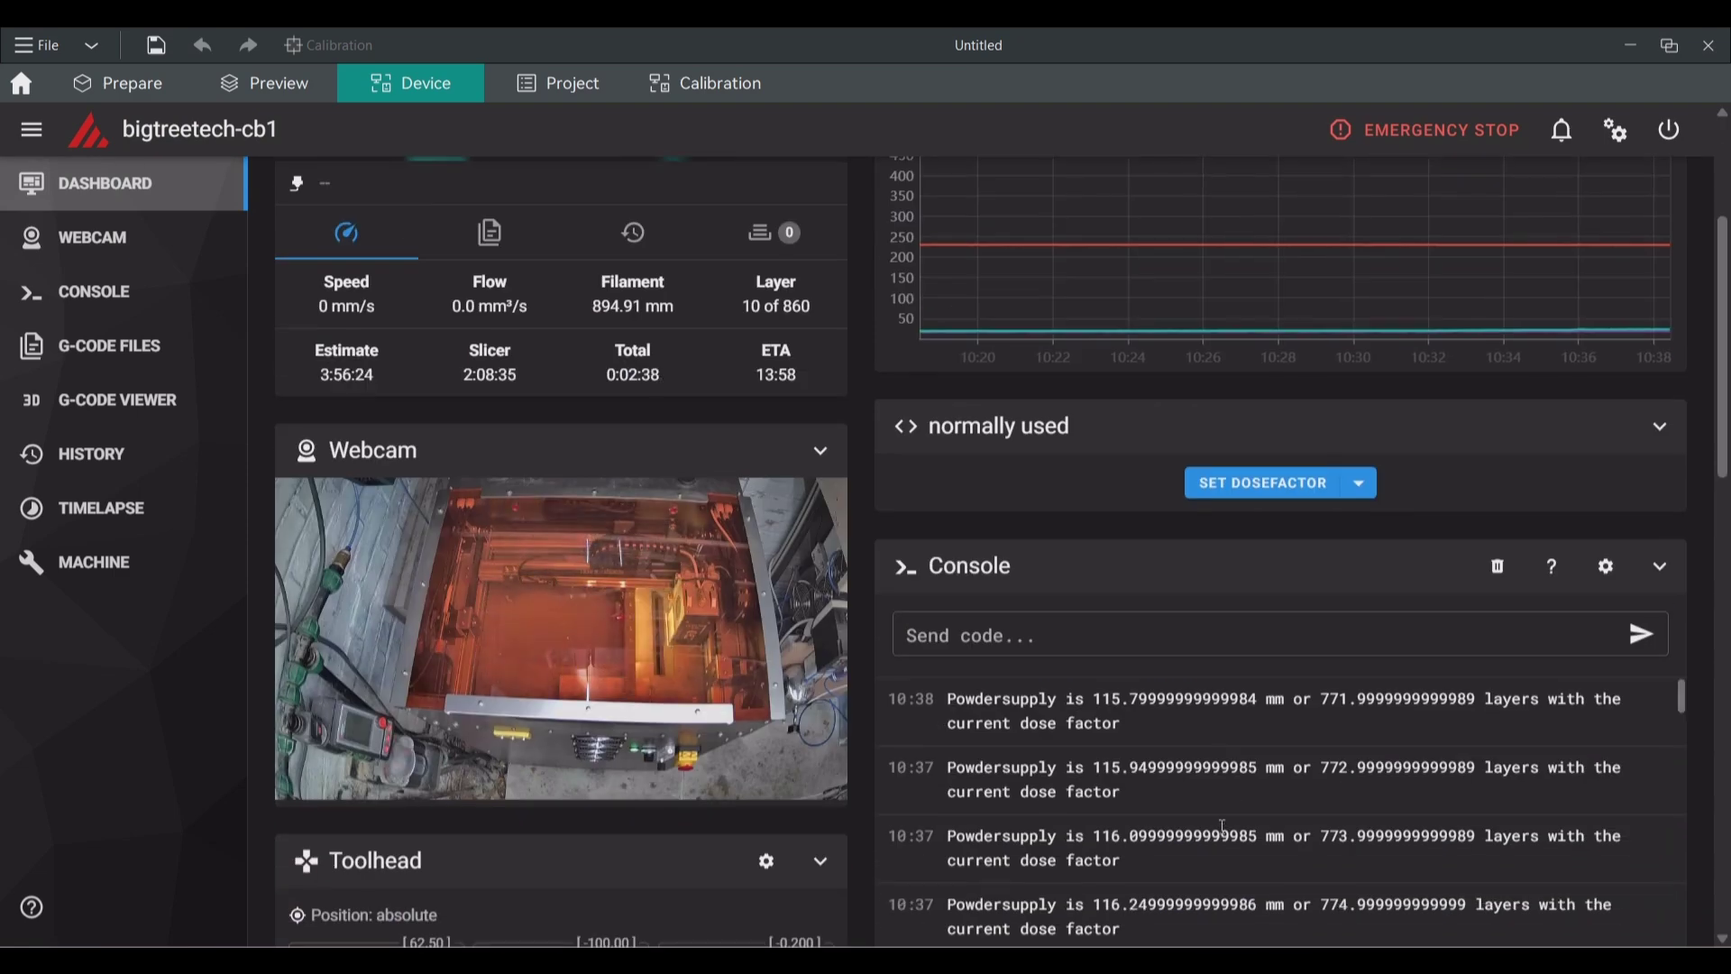